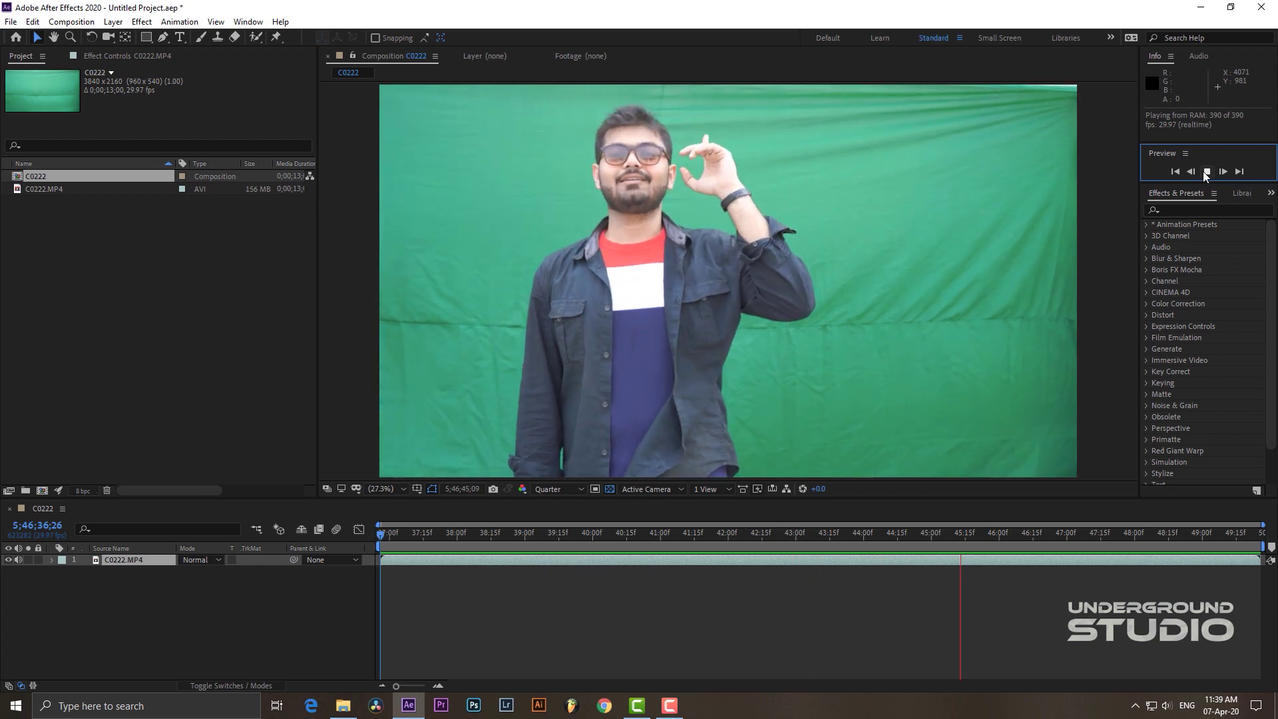
Stop the preview and return the playhead to the clip's first frame at 37:00f.
click(1206, 172)
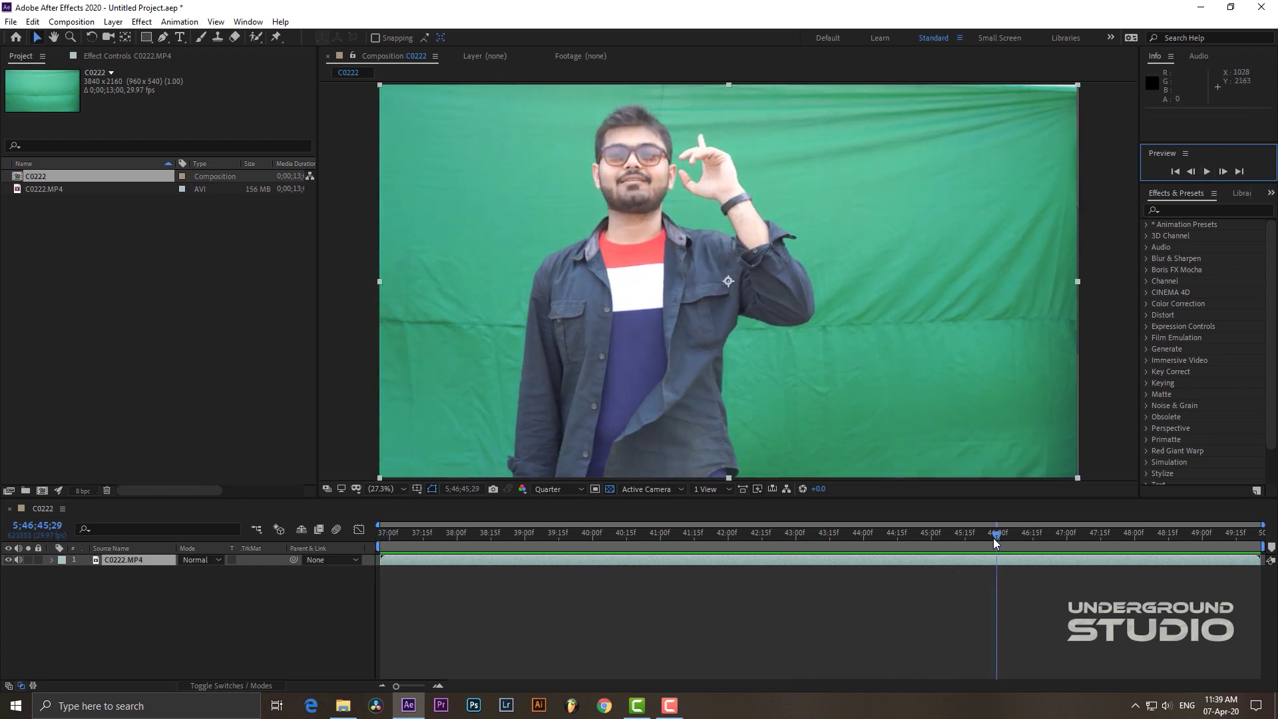
drag(997, 534, 341, 554)
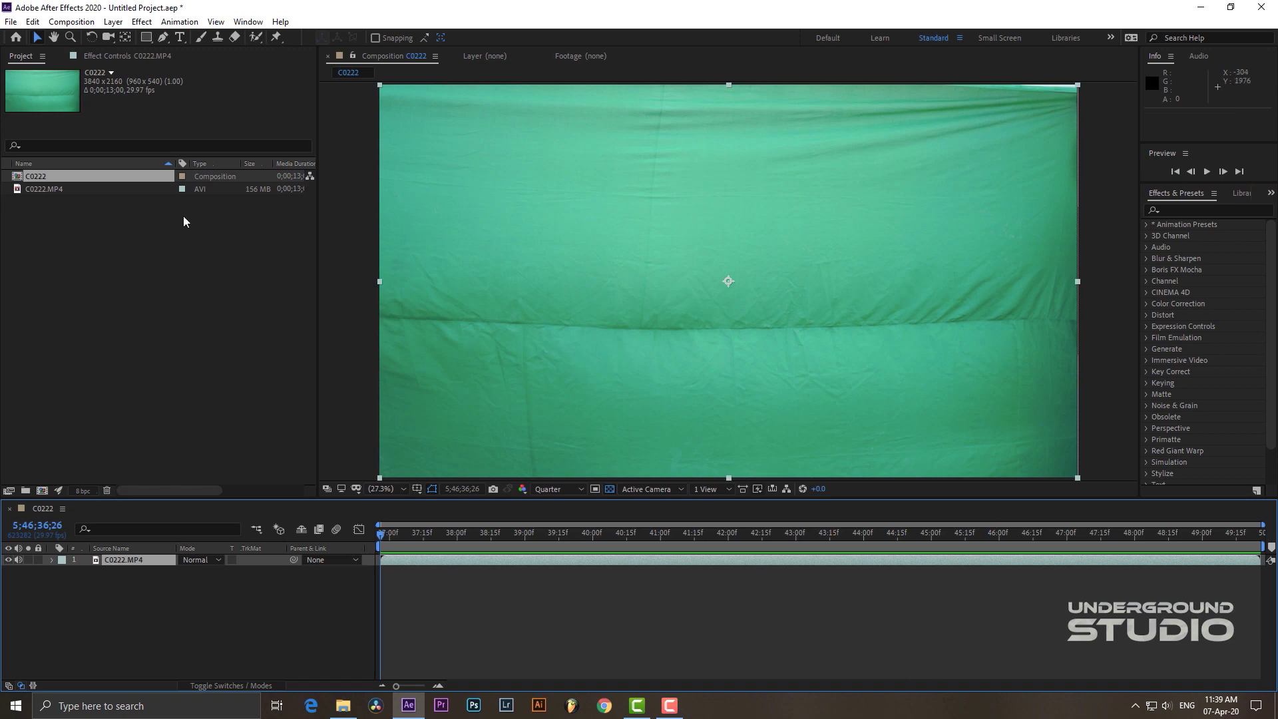
click(69, 178)
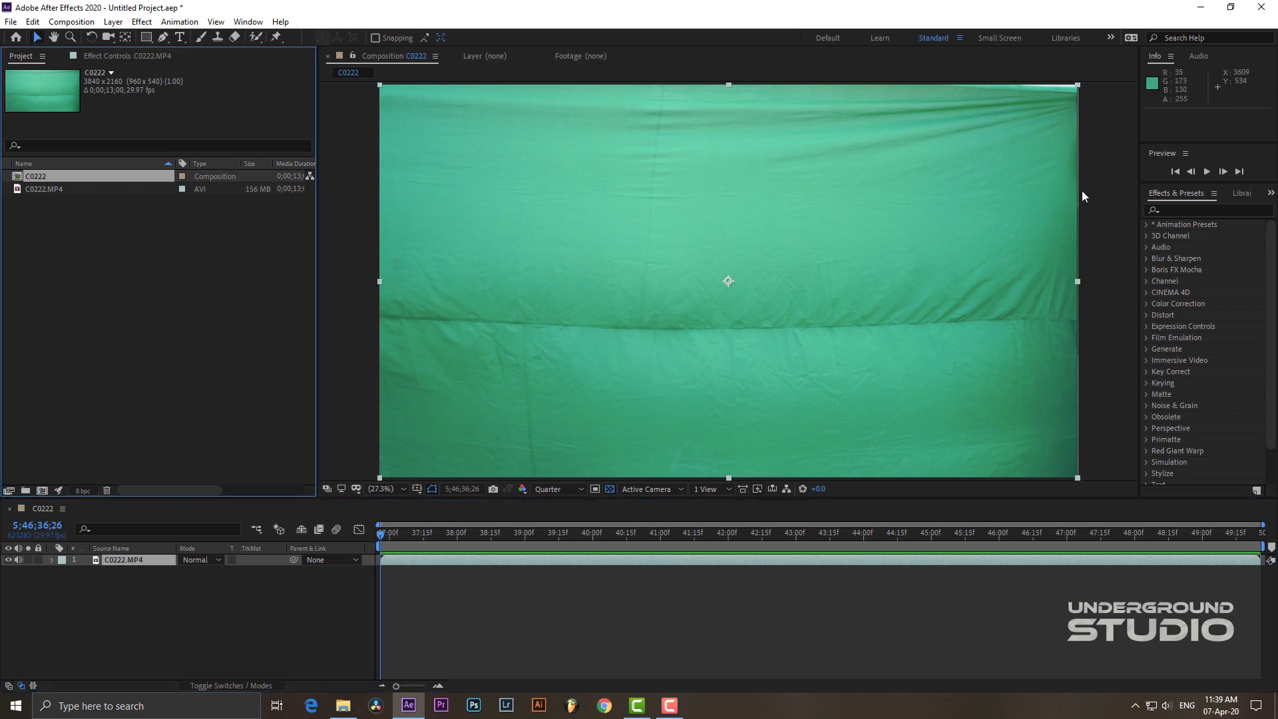
click(1210, 213)
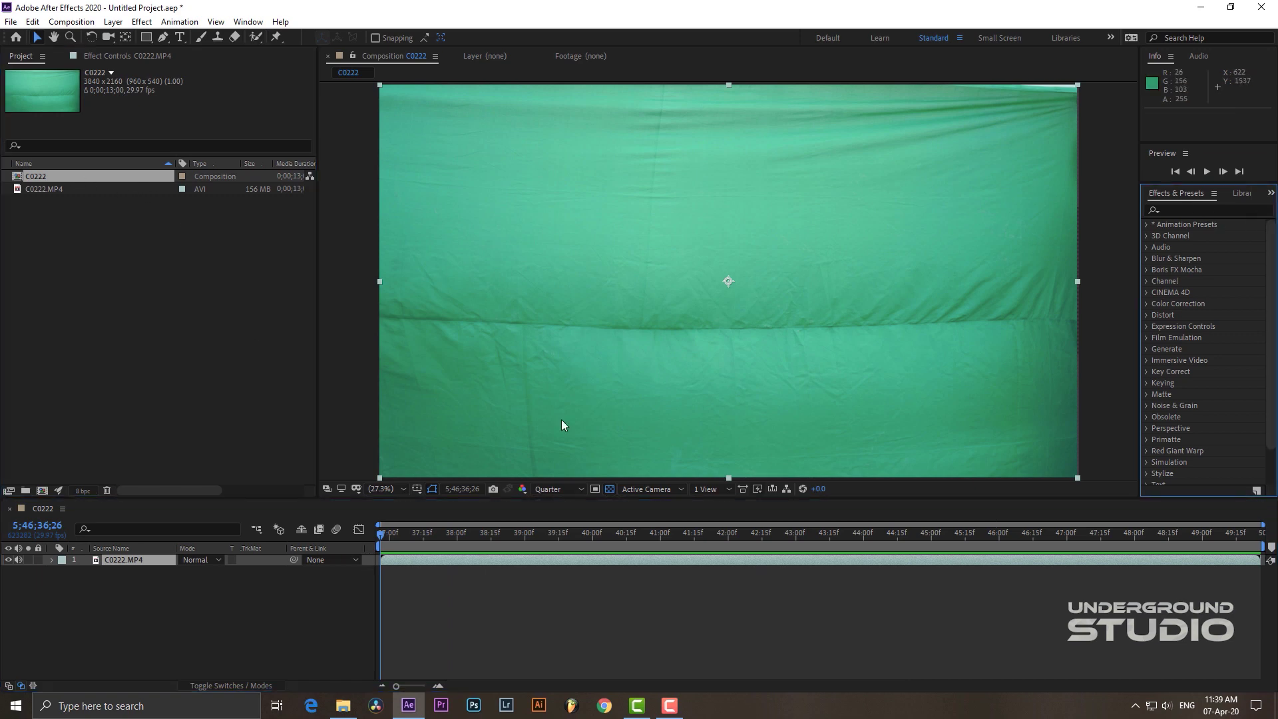
Search 'sele' and apply Selective Color to the C0222.MP4 layer.
click(1170, 211)
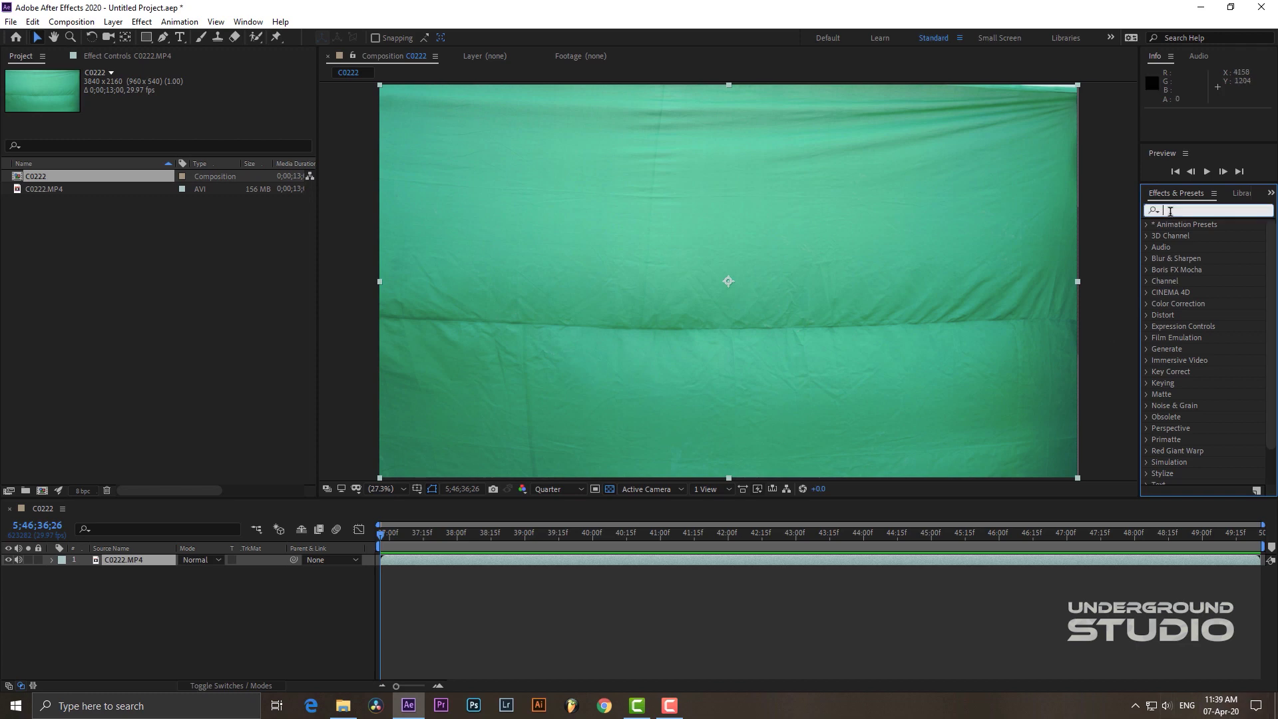
text(sele)
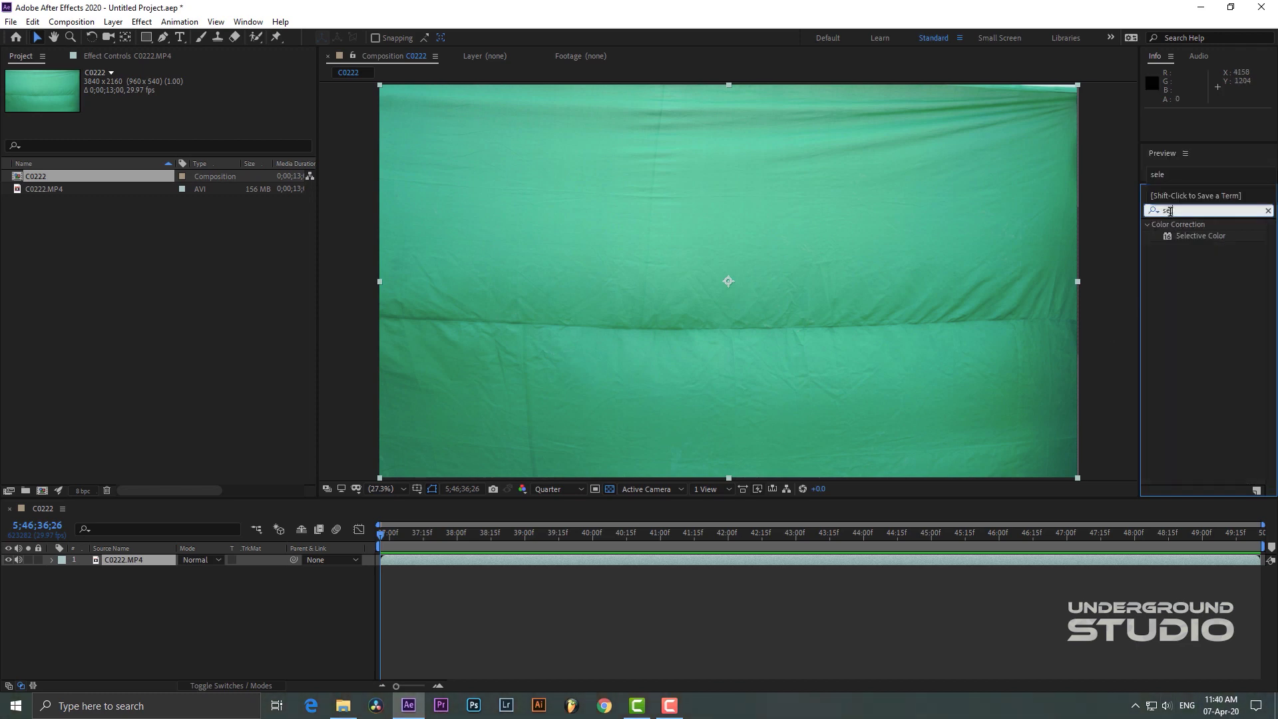
drag(1210, 234, 623, 559)
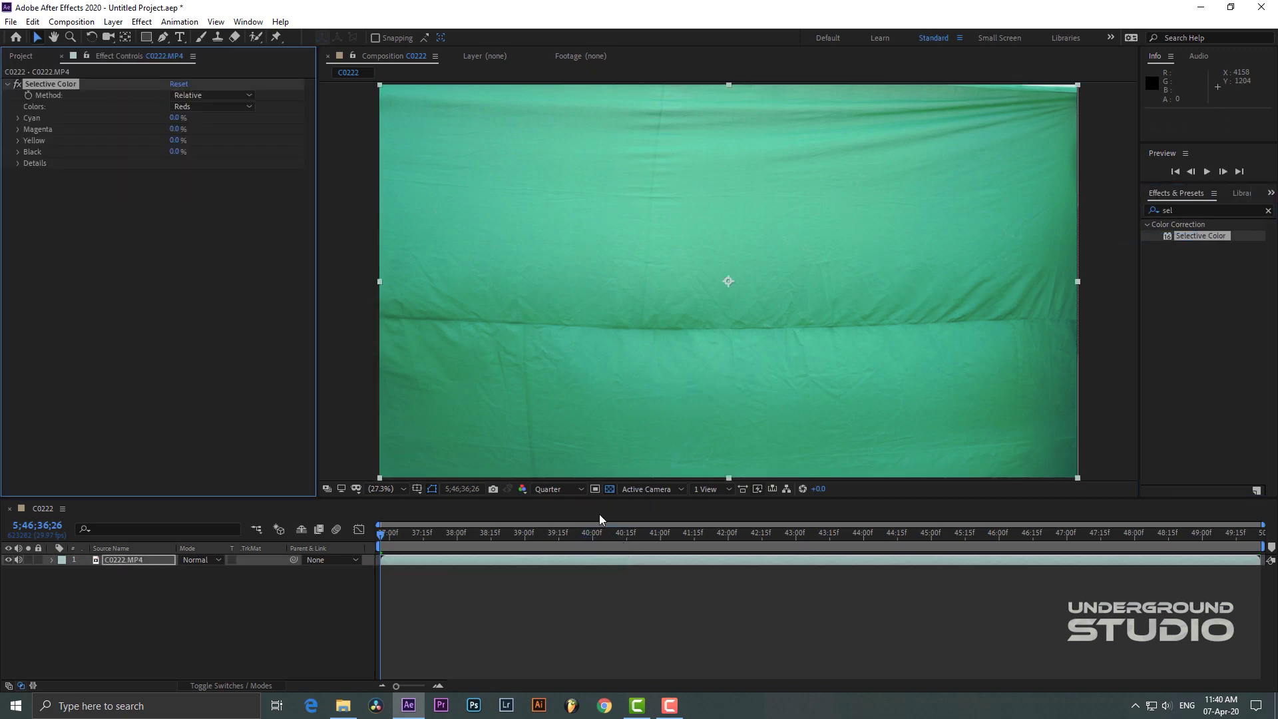
Set Selective Color's Greens to Cyan 100%, Magenta -100%, Yellow 100% and Black 100%.
click(233, 108)
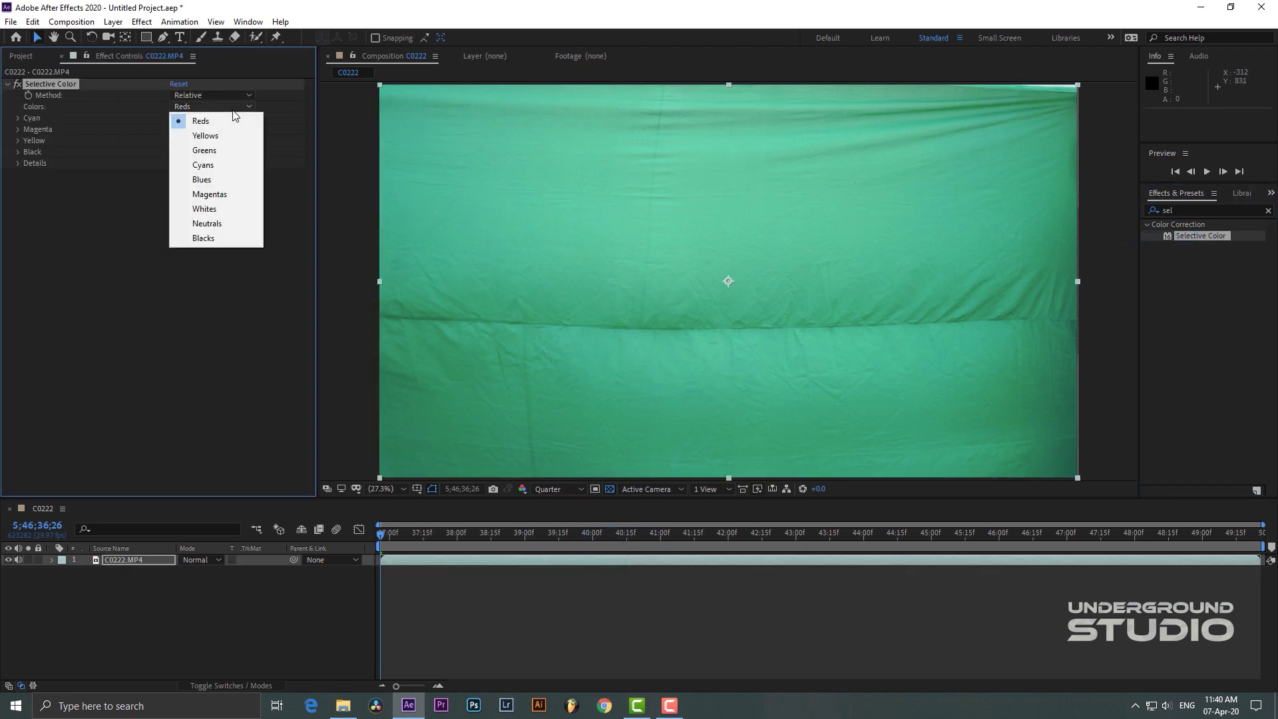
click(217, 150)
drag(176, 118, 370, 128)
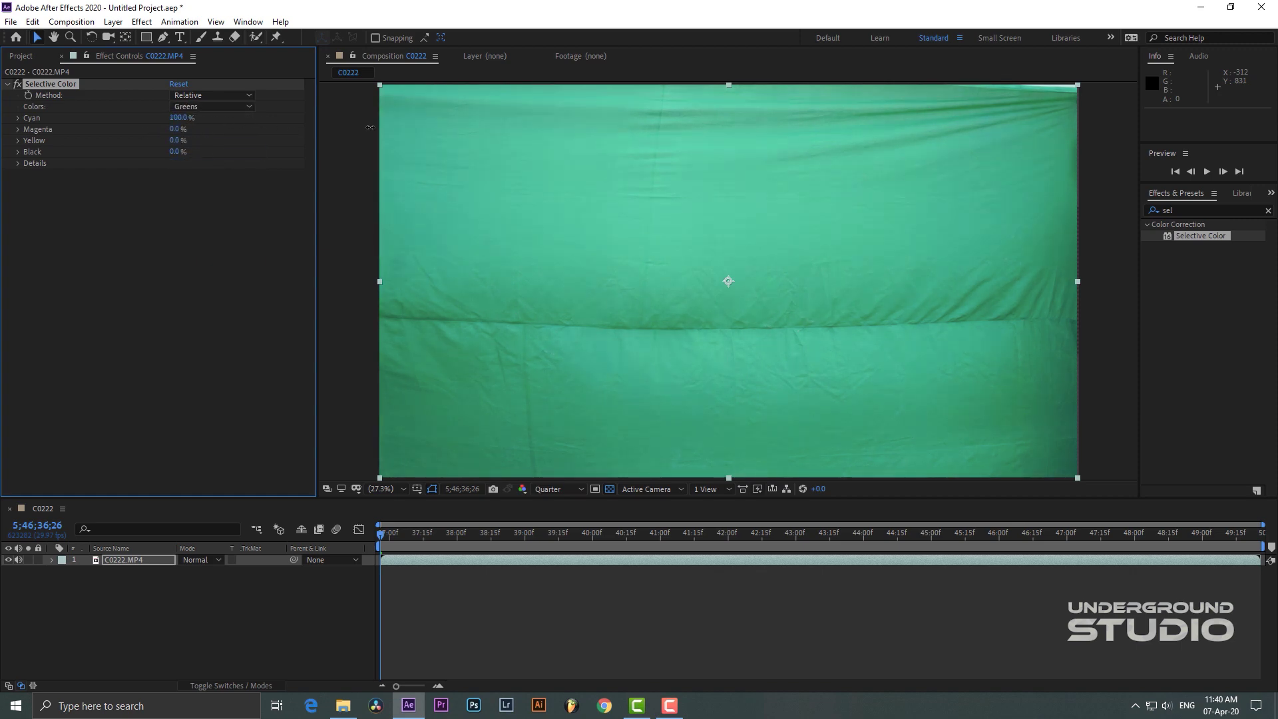
click(216, 135)
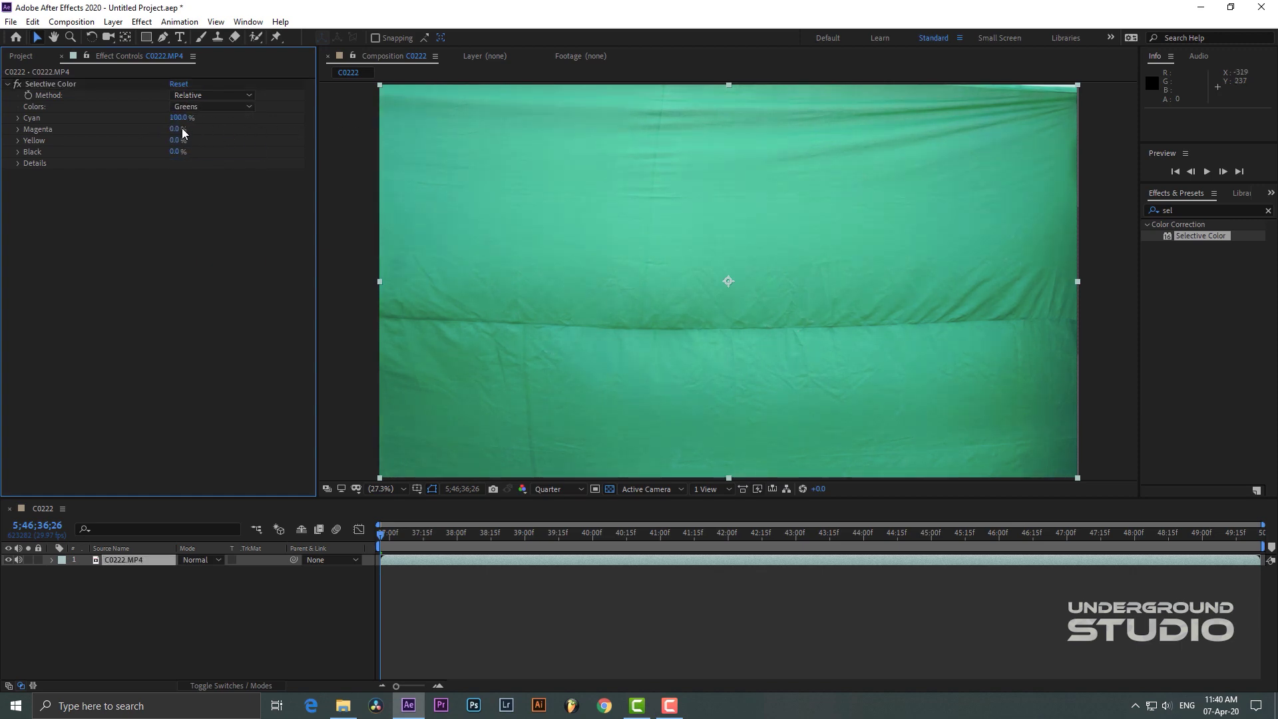
mouse_move(182, 131)
mouse_down()
mouse_move(202, 129)
mouse_move(96, 137)
mouse_up()
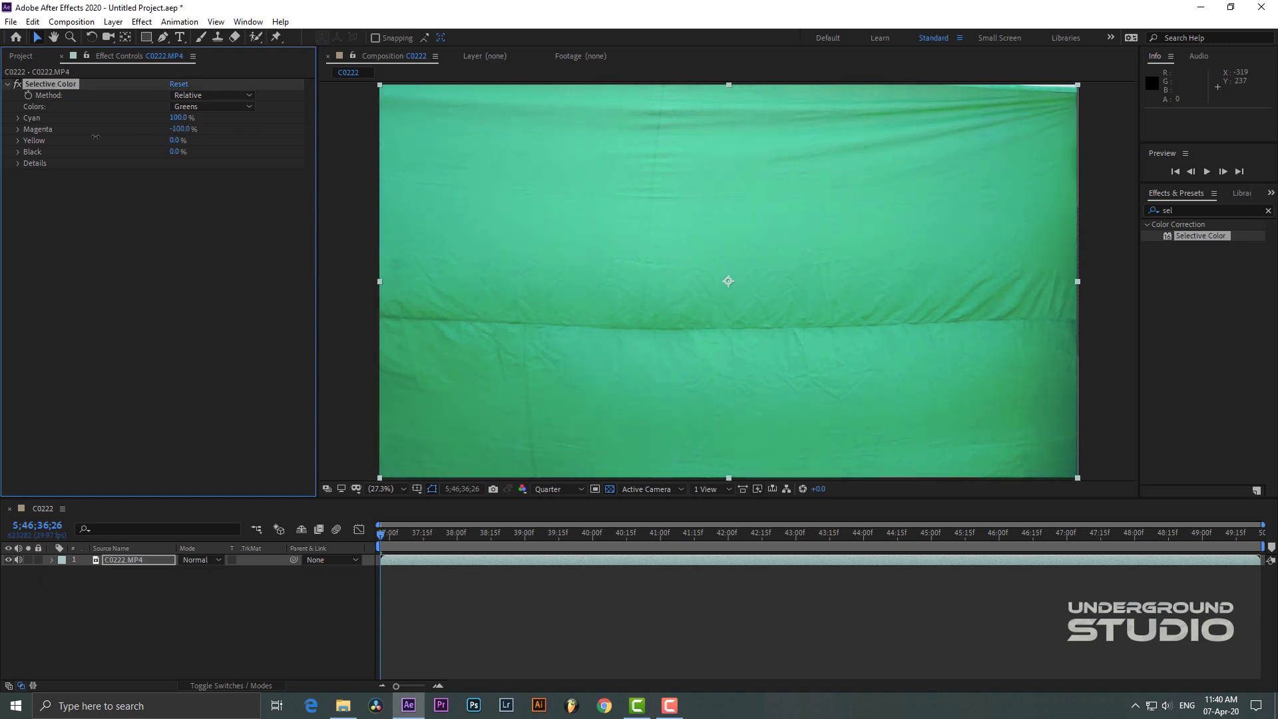
drag(178, 141, 326, 165)
click(1211, 210)
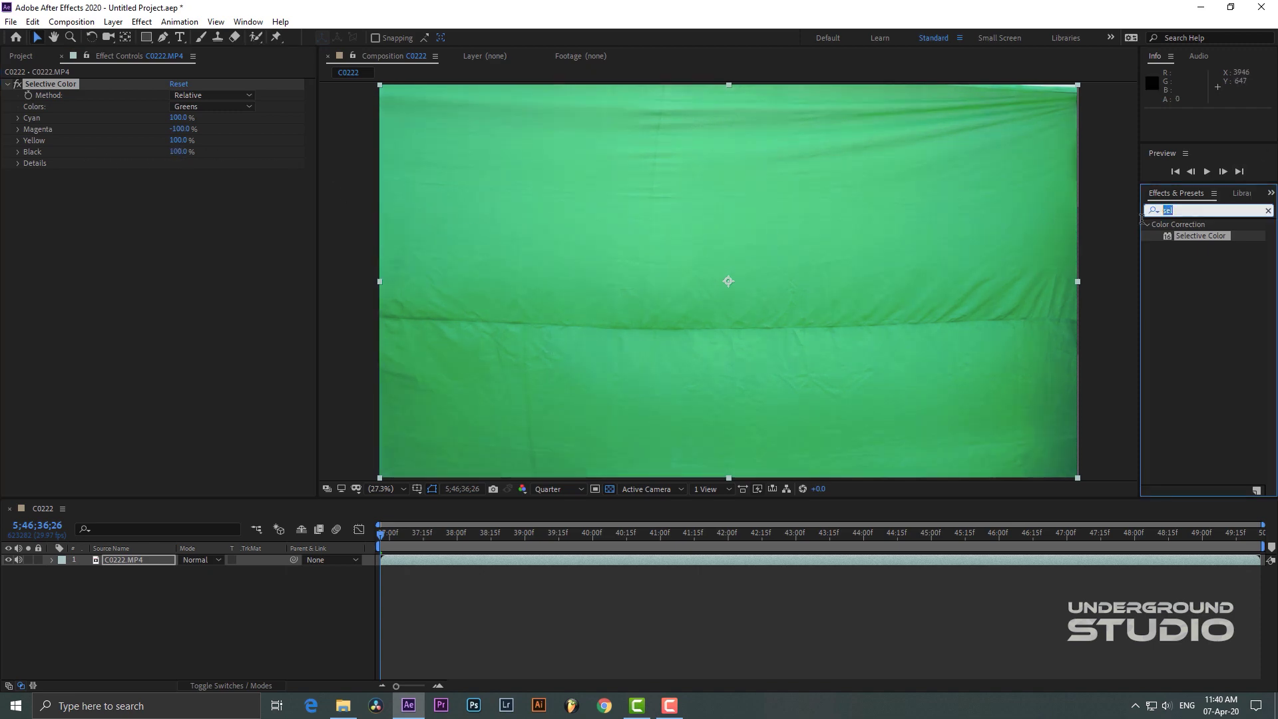
key(BackSpace)
Move to a frame showing the man and apply Color Key from a 'key' search.
click(1153, 211)
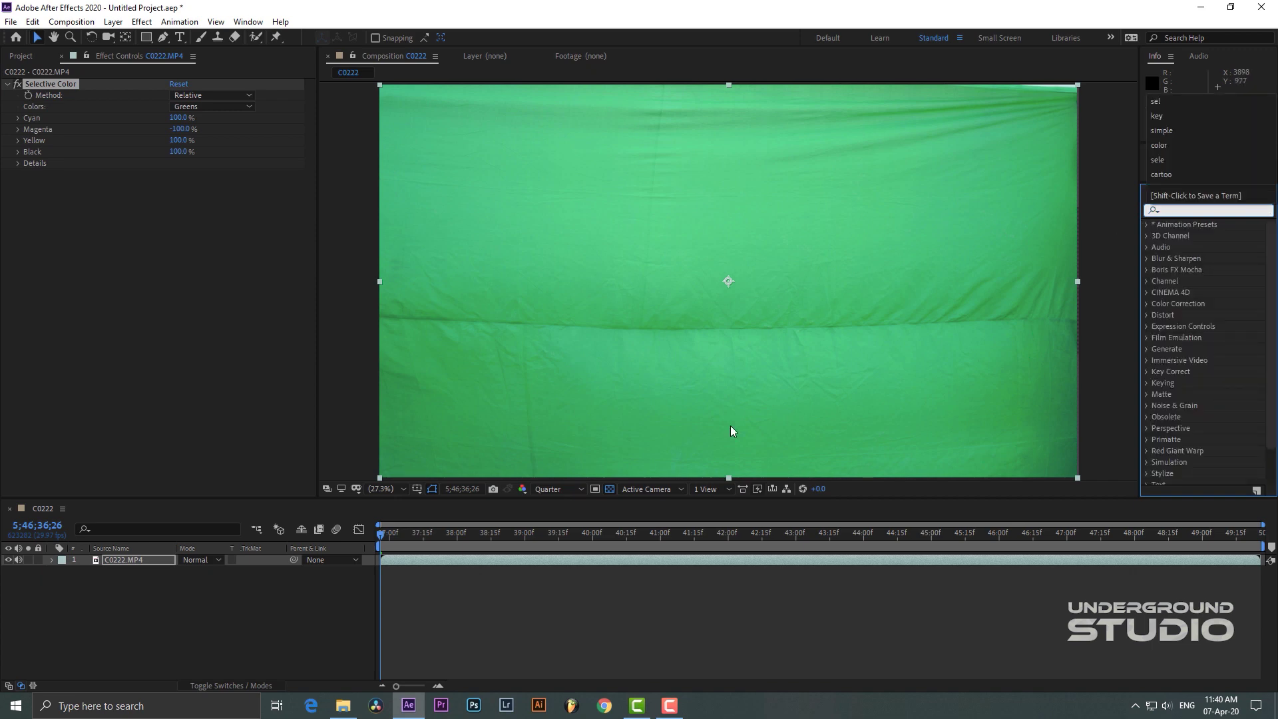
drag(536, 536, 674, 538)
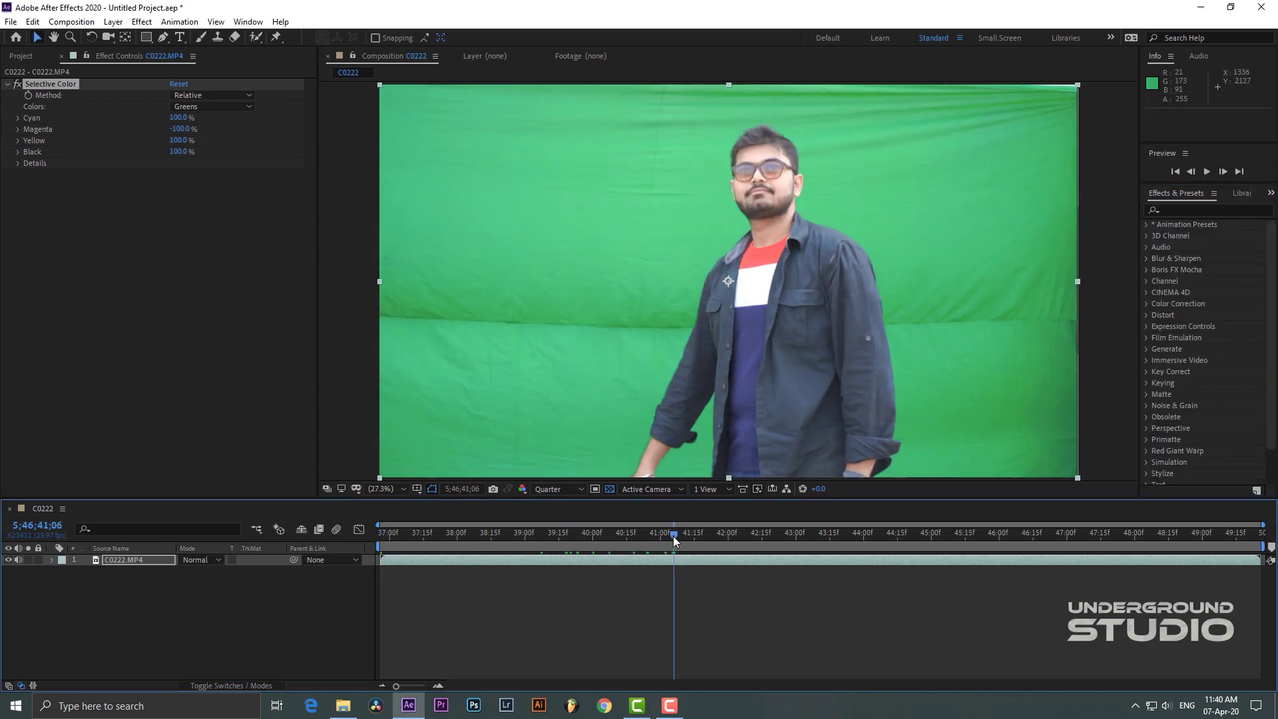
click(1192, 210)
text(k)
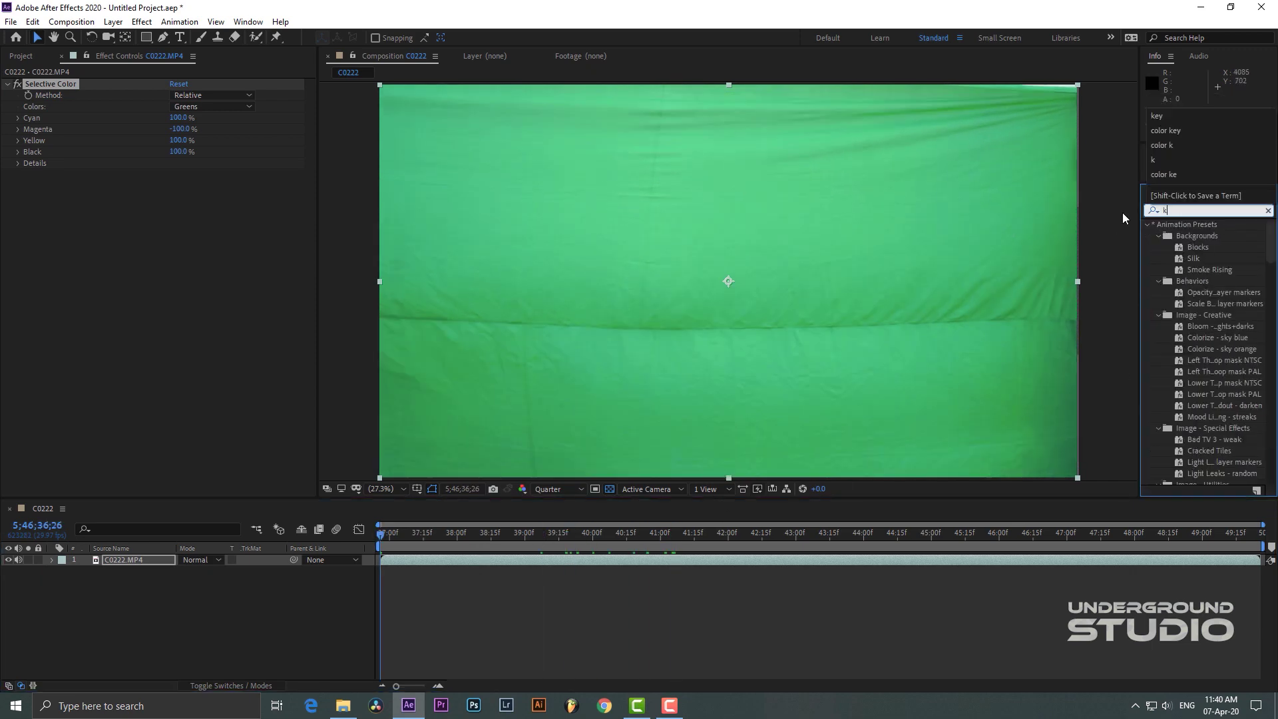
text(ey)
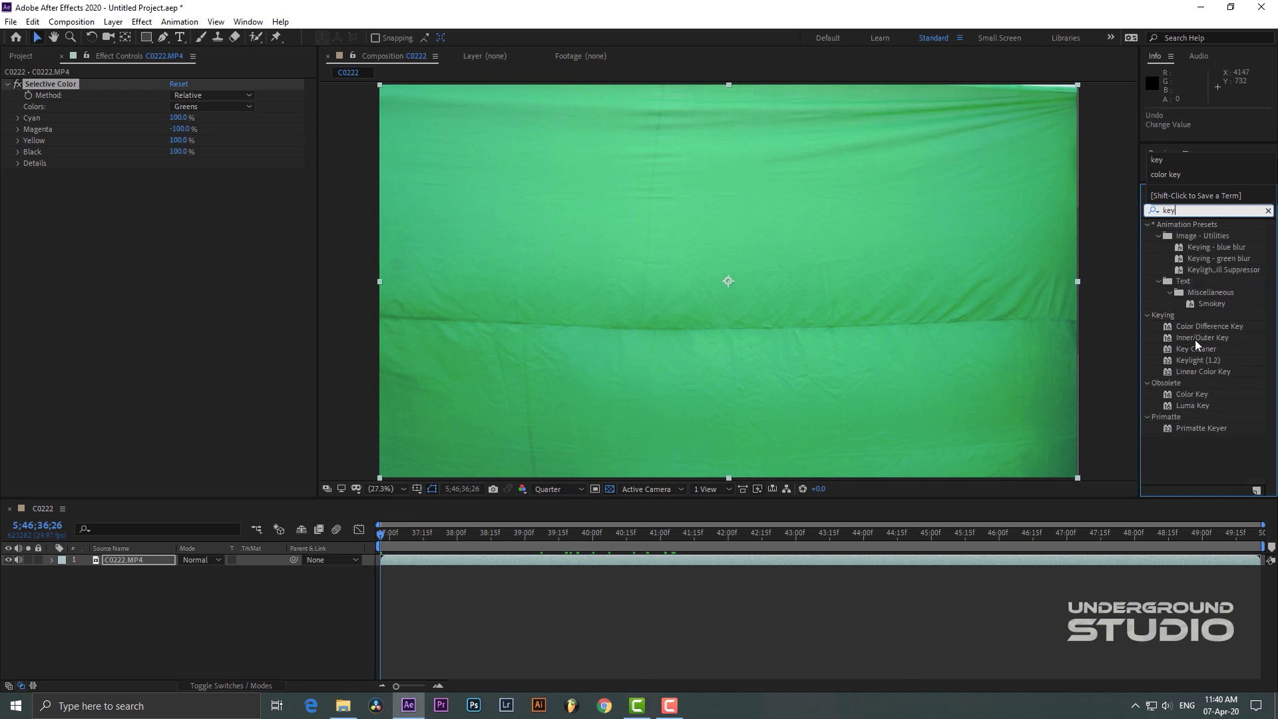
drag(1196, 393, 681, 561)
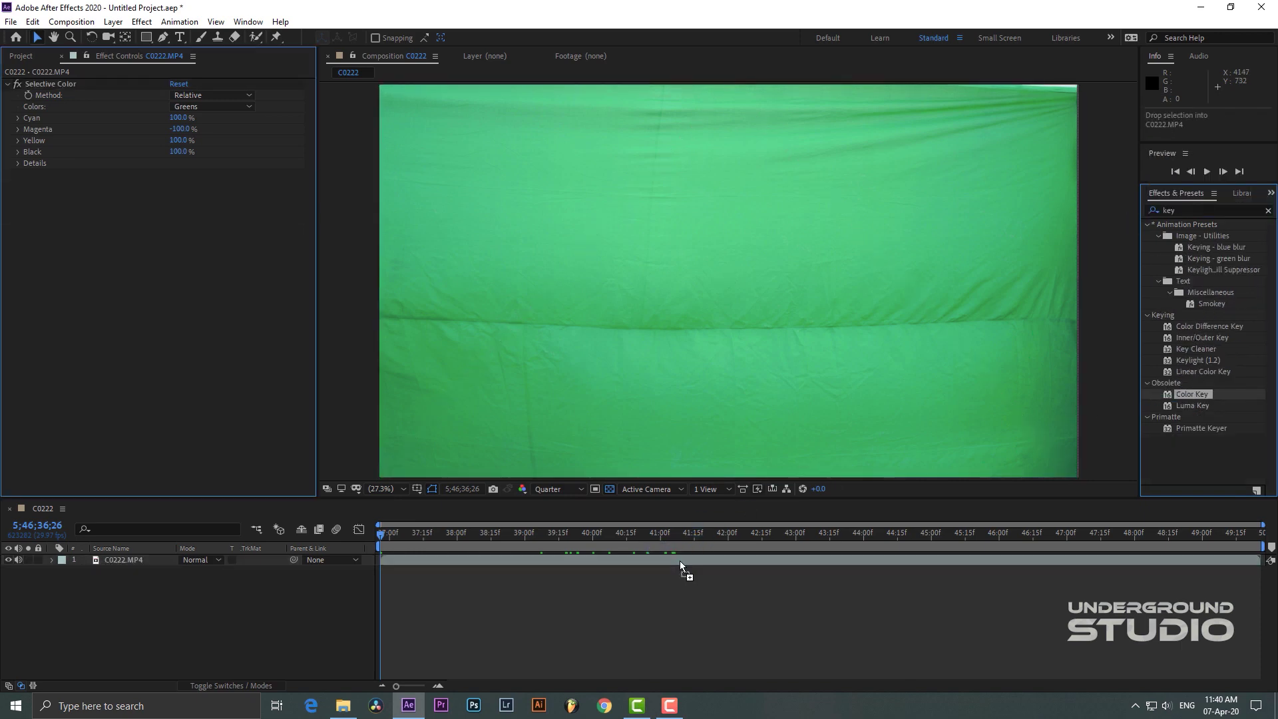
Sample the green screen as key colour, with Tolerance 32, Edge Thin 0, Edge Feather 1.8.
click(533, 189)
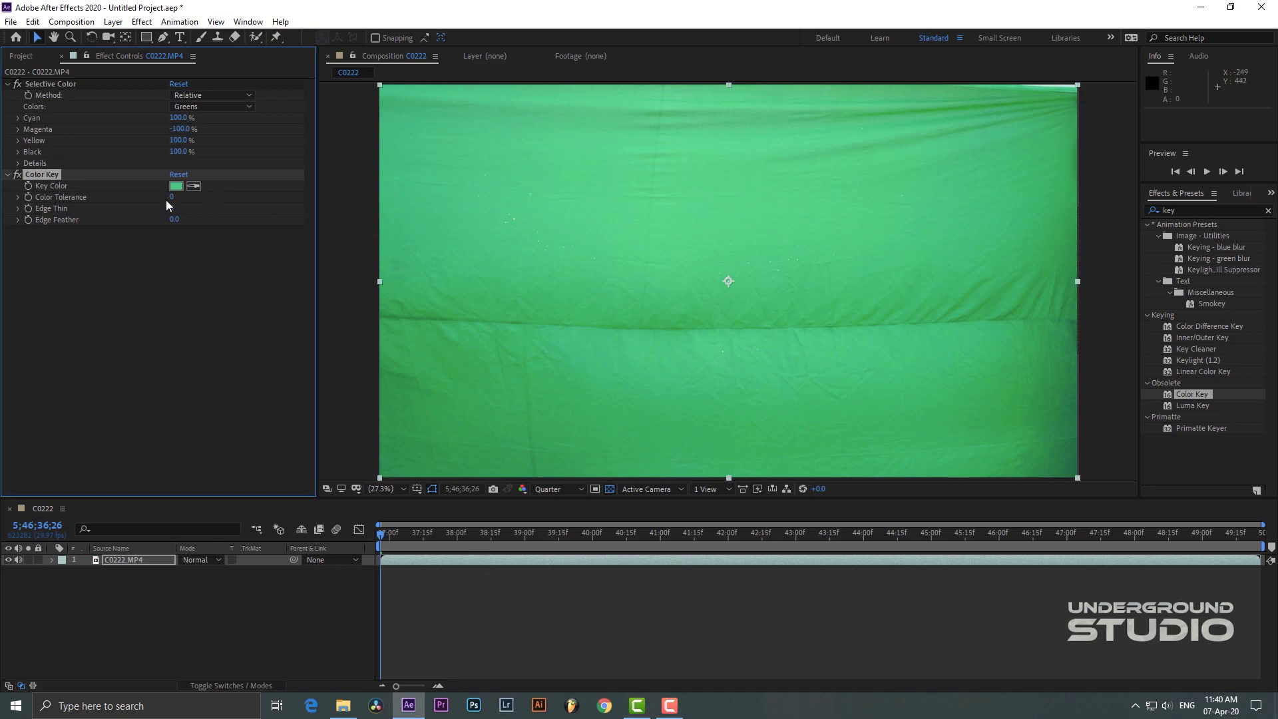
drag(172, 197, 192, 195)
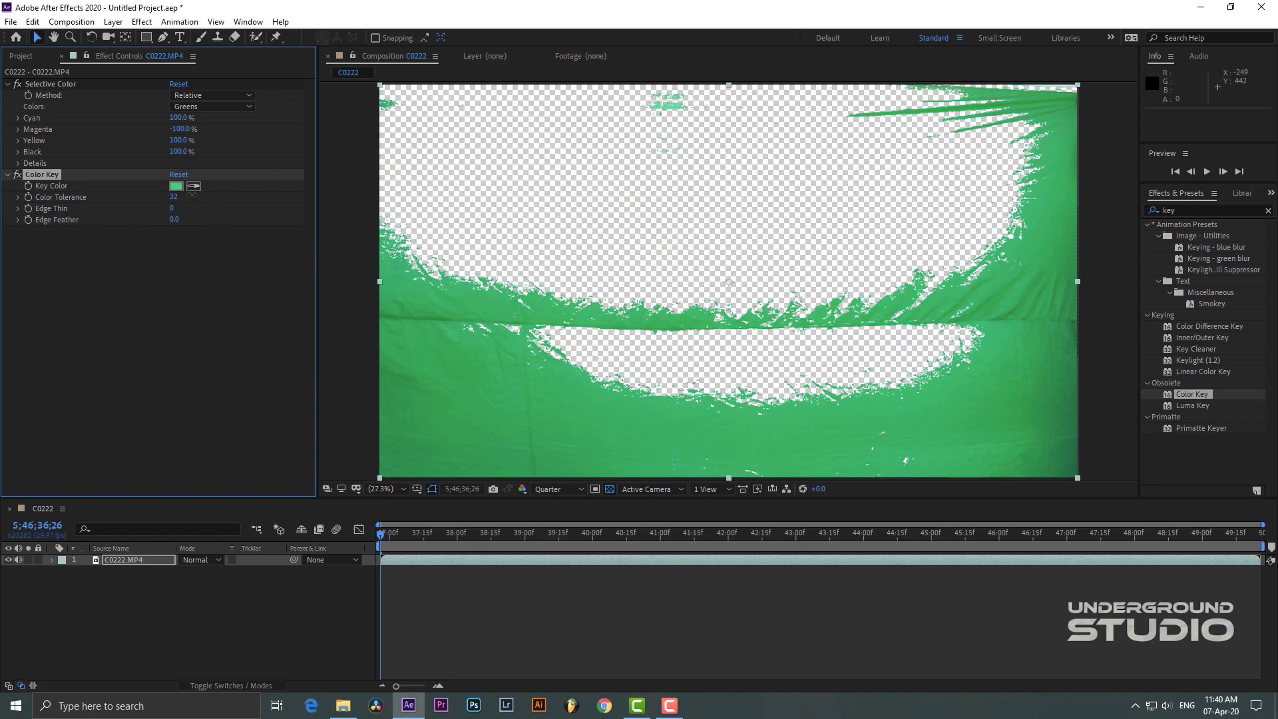
click(177, 208)
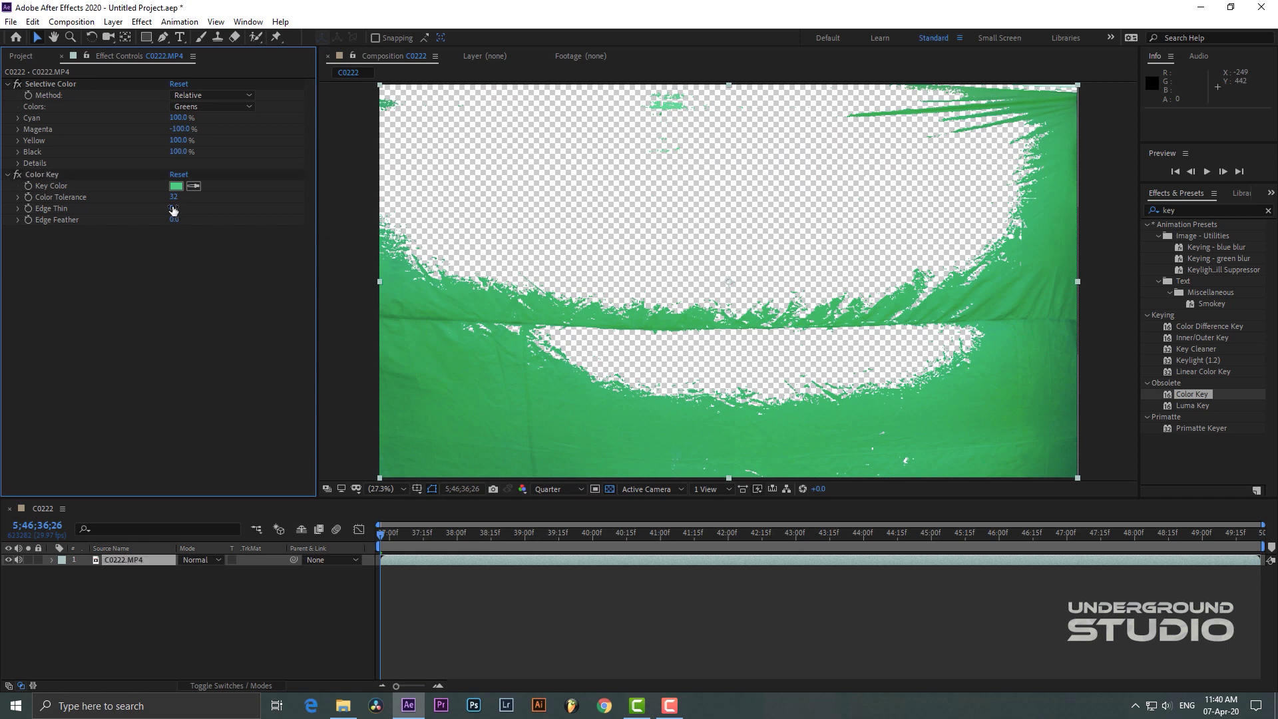
mouse_move(170, 208)
mouse_down()
mouse_move(180, 208)
mouse_move(168, 206)
mouse_up()
click(174, 208)
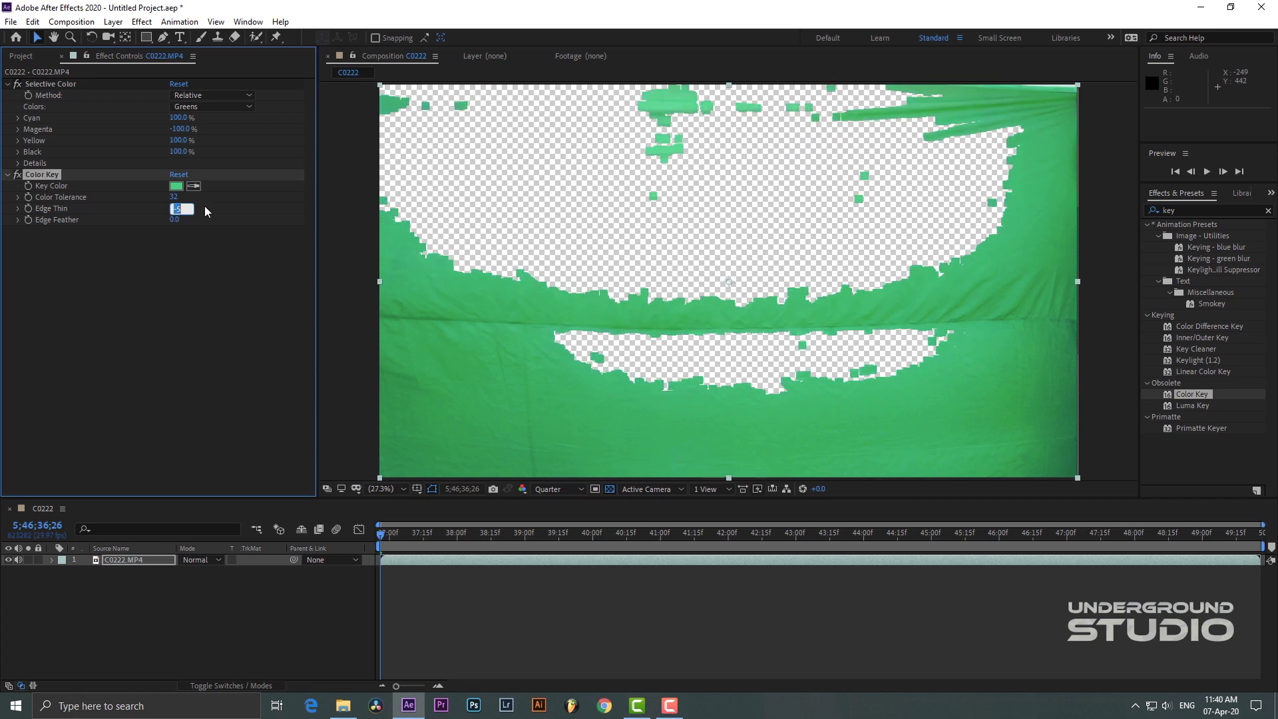
text(0)
click(191, 266)
drag(174, 220, 185, 219)
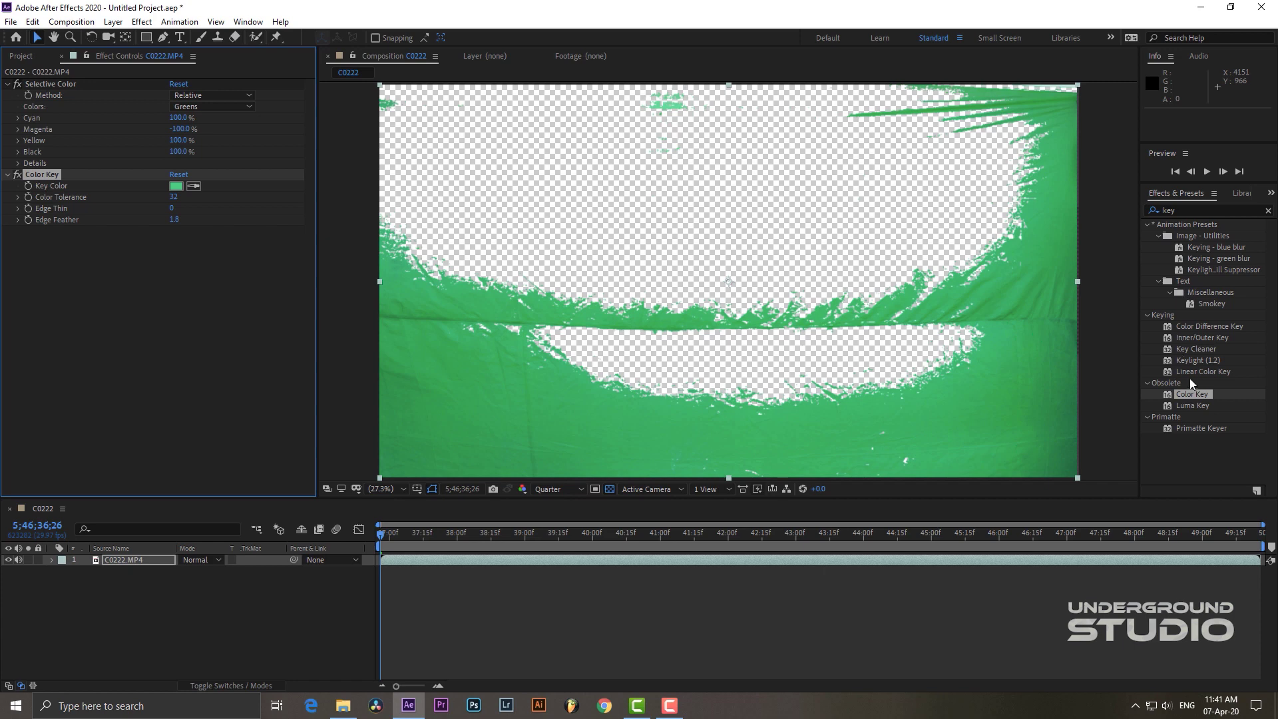
Add a second Color Key sampling green at 40:22 (Tolerance 46, Feather 2.1), then a third.
drag(1197, 393, 570, 559)
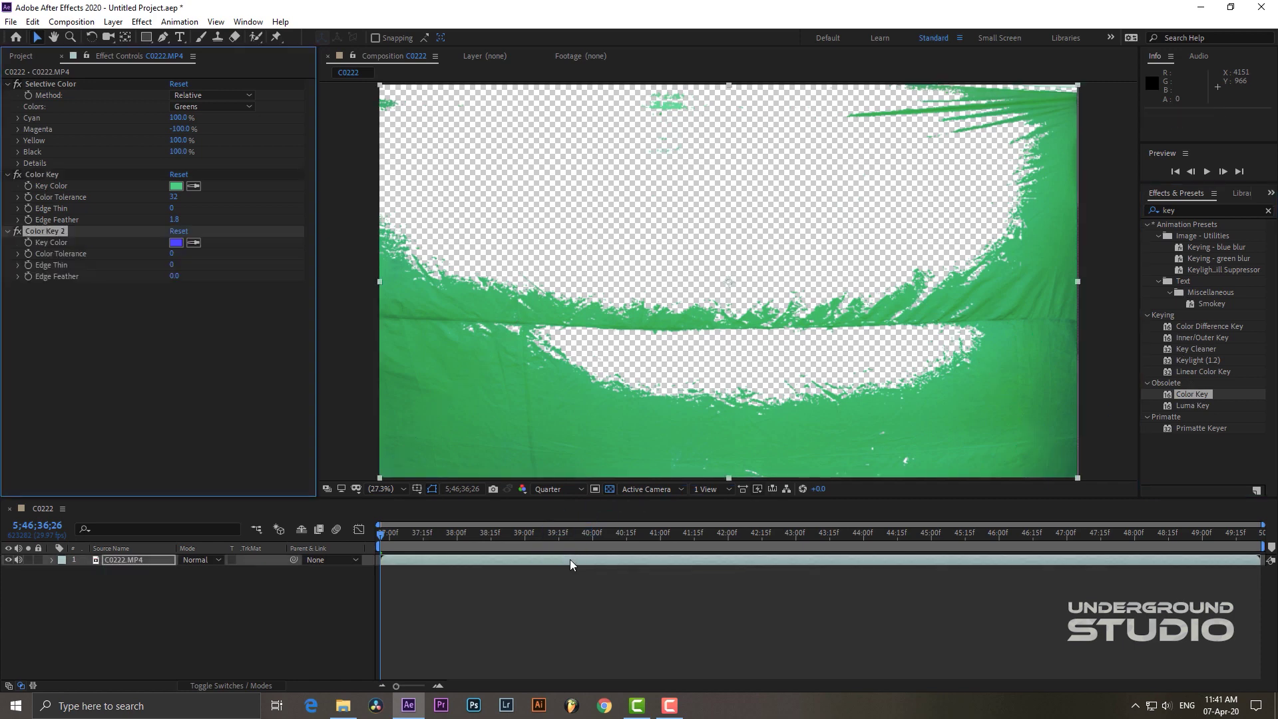
click(641, 533)
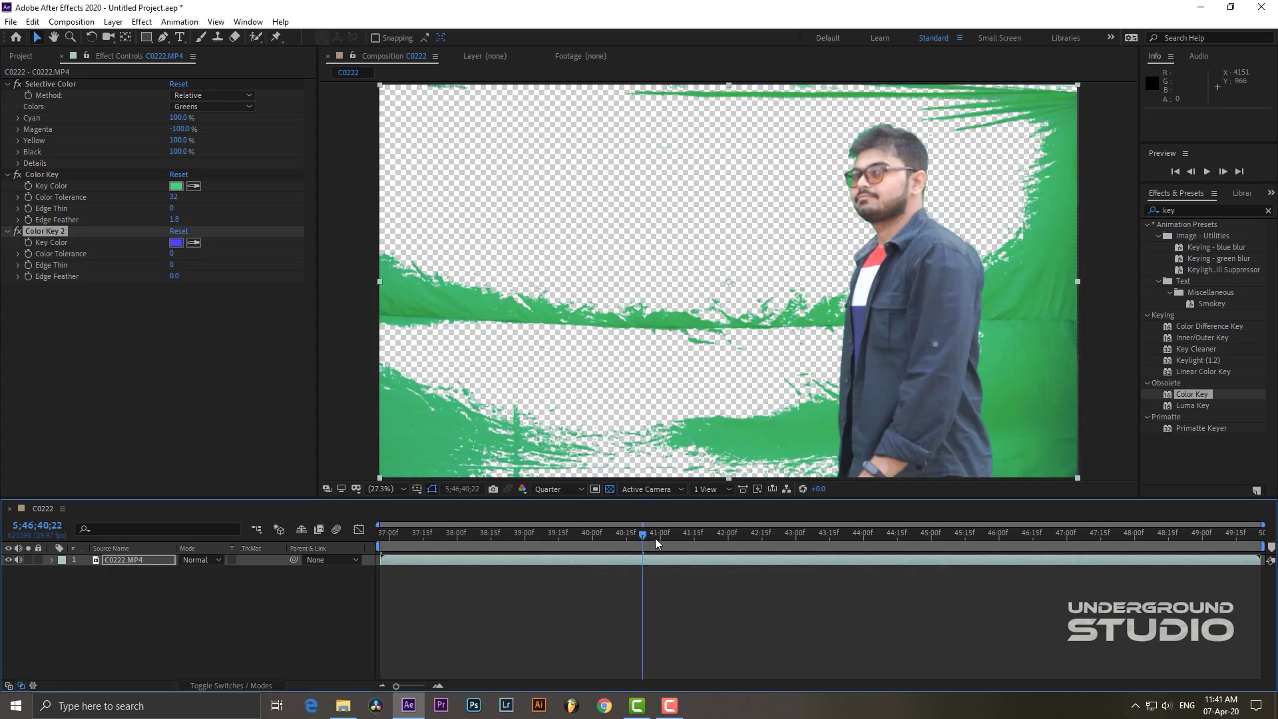
click(195, 243)
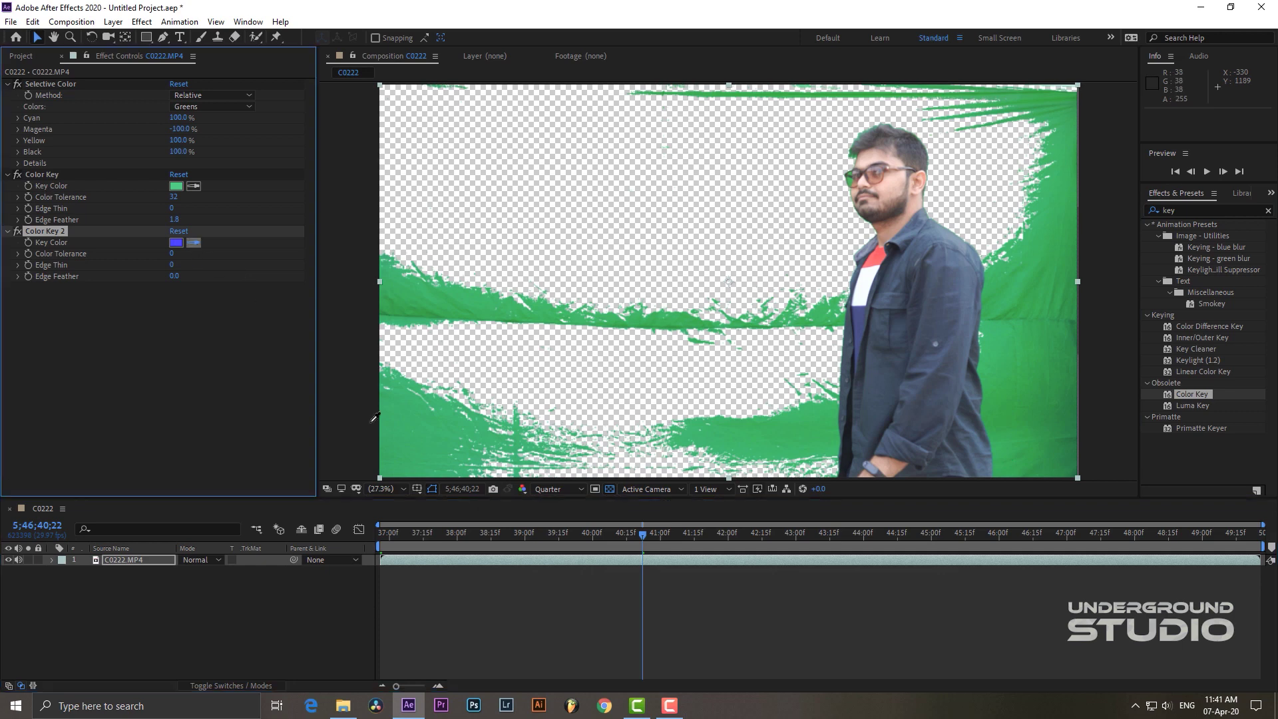
click(420, 454)
mouse_move(172, 254)
mouse_down()
mouse_move(223, 255)
mouse_move(203, 253)
mouse_move(187, 276)
mouse_up()
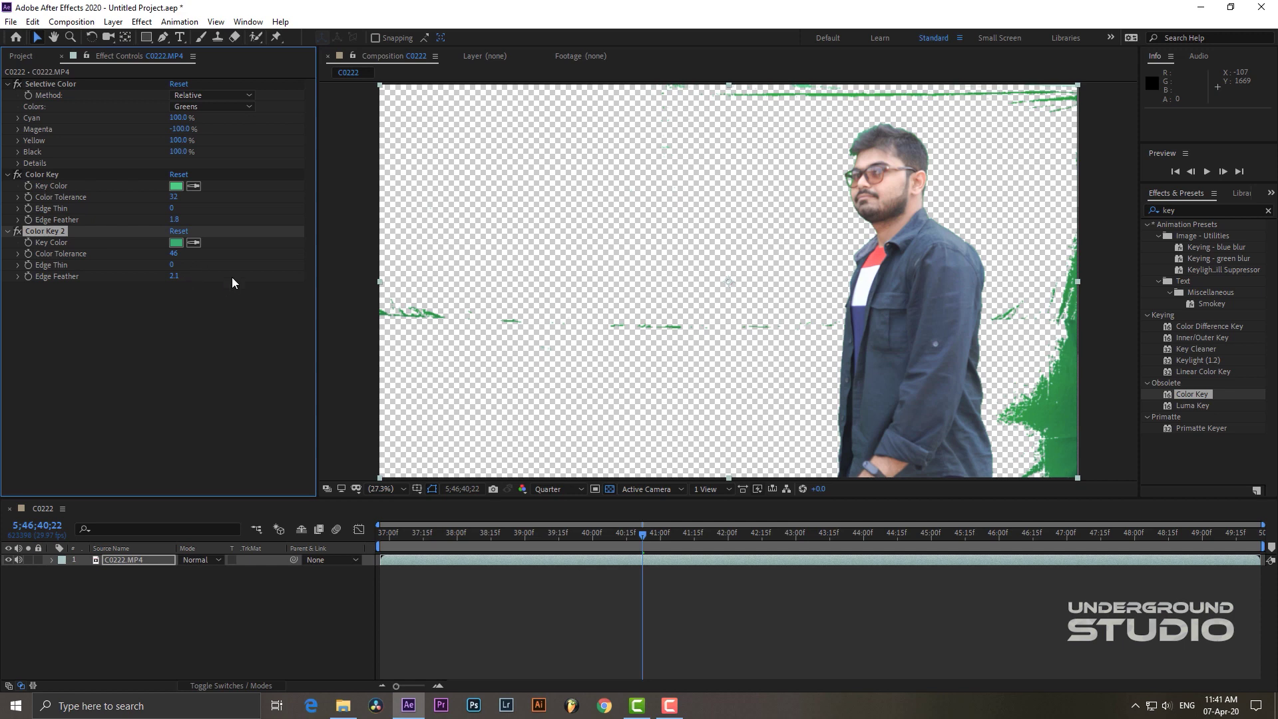
drag(1208, 393, 611, 558)
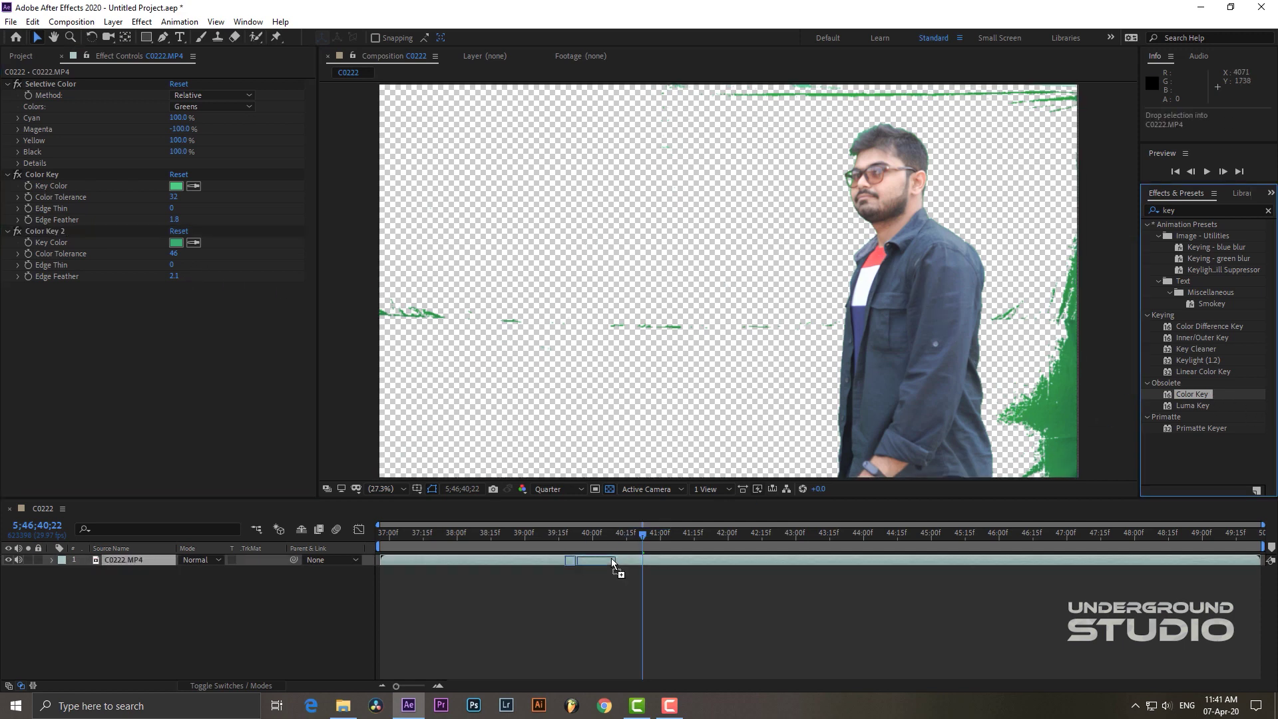
Sample leftover green for Color Key 3; set tolerances 45, 72 and 50, third feather 1.9.
click(198, 299)
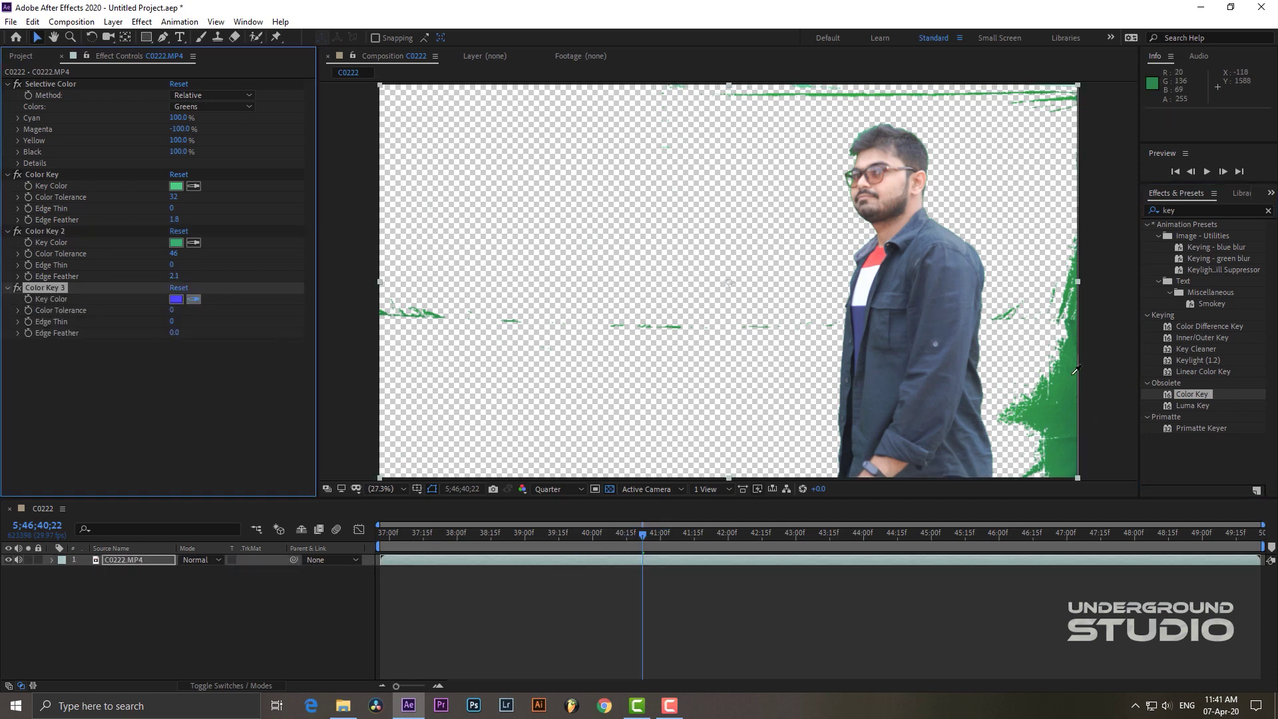
click(1079, 398)
drag(172, 311, 205, 310)
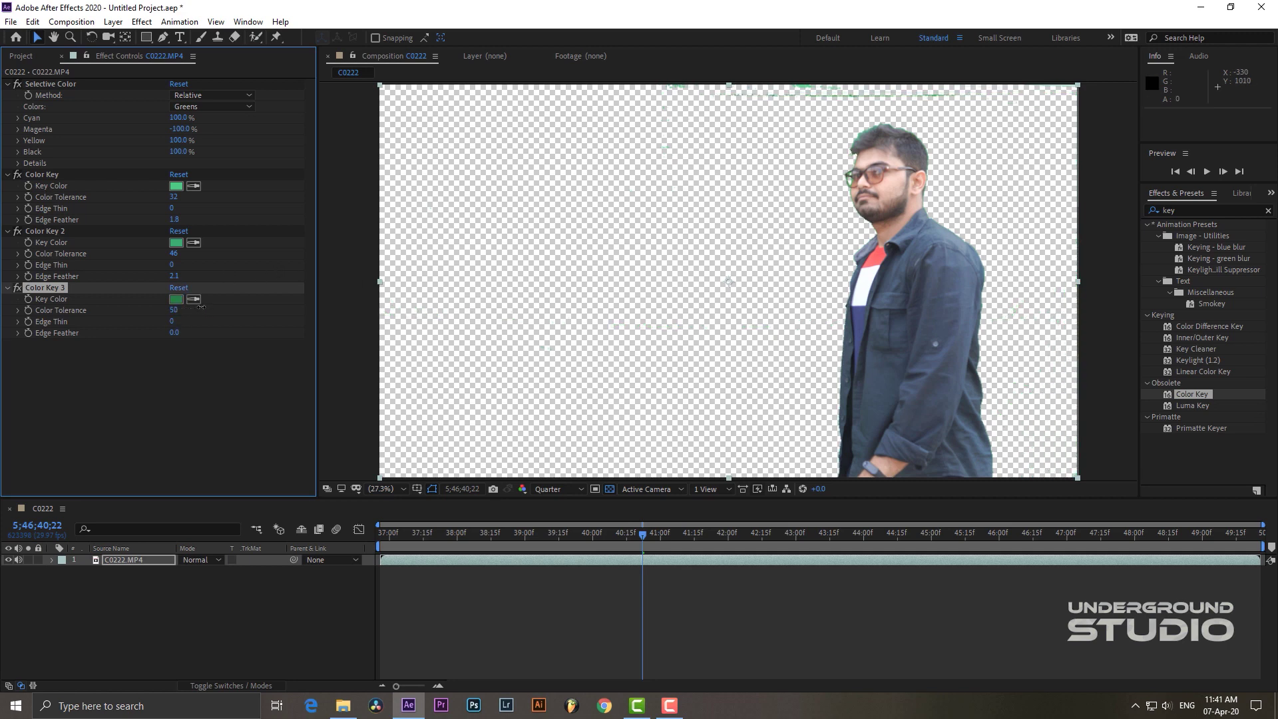
mouse_move(175, 198)
mouse_down()
mouse_move(209, 200)
mouse_move(176, 199)
mouse_up()
drag(174, 253, 199, 251)
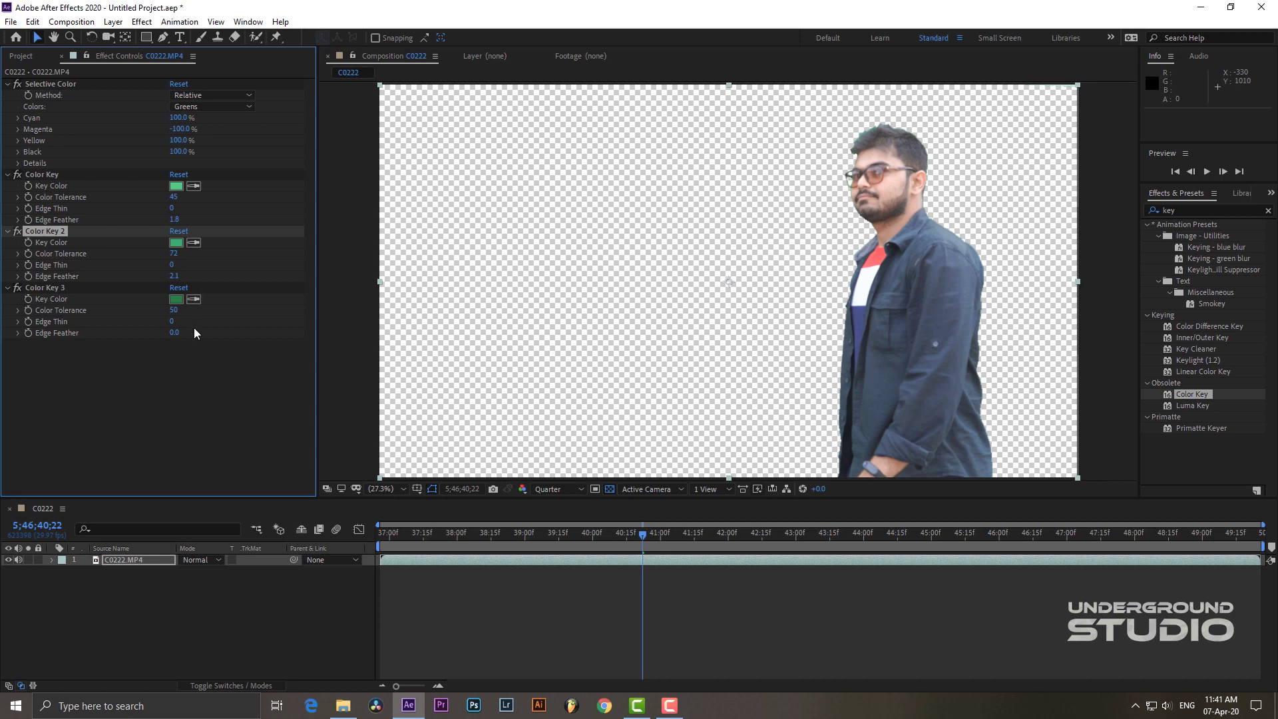
drag(176, 336, 195, 335)
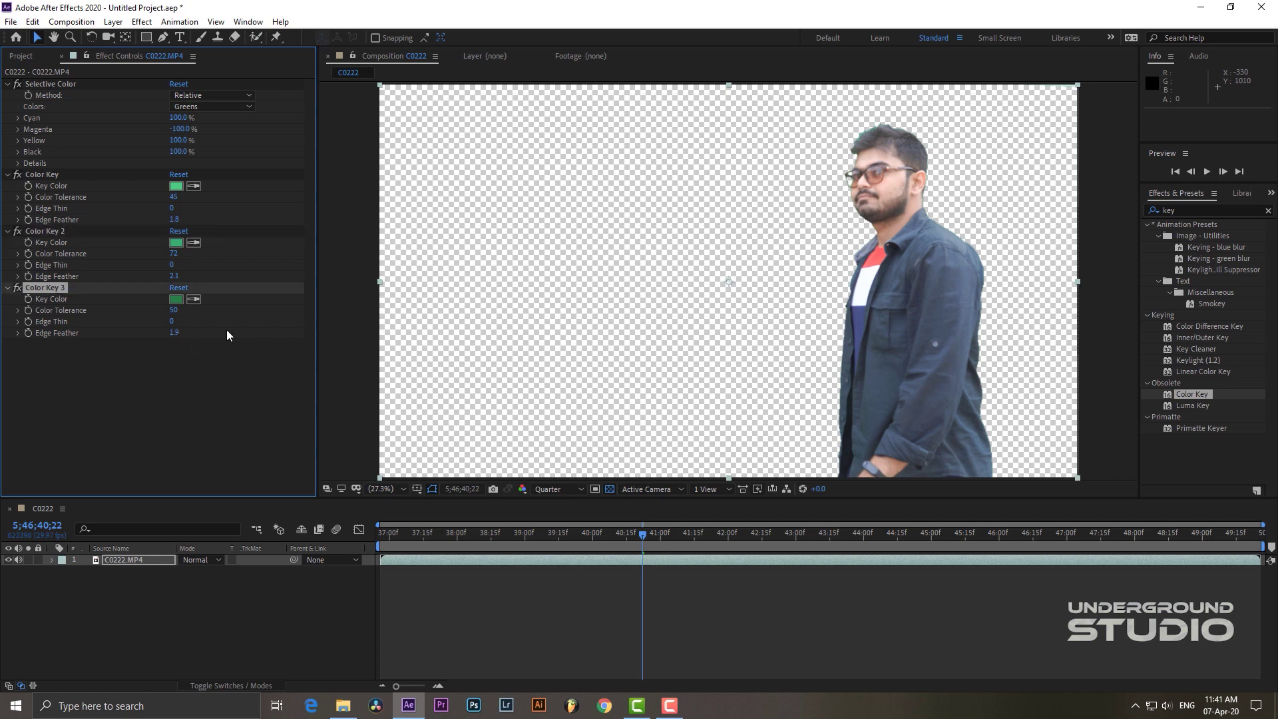
click(1183, 211)
Search 'sim', apply Simple Choker to the clip, and set Choke Matte to -84.10.
key(BackSpace)
key(BackSpace)
key(BackSpace)
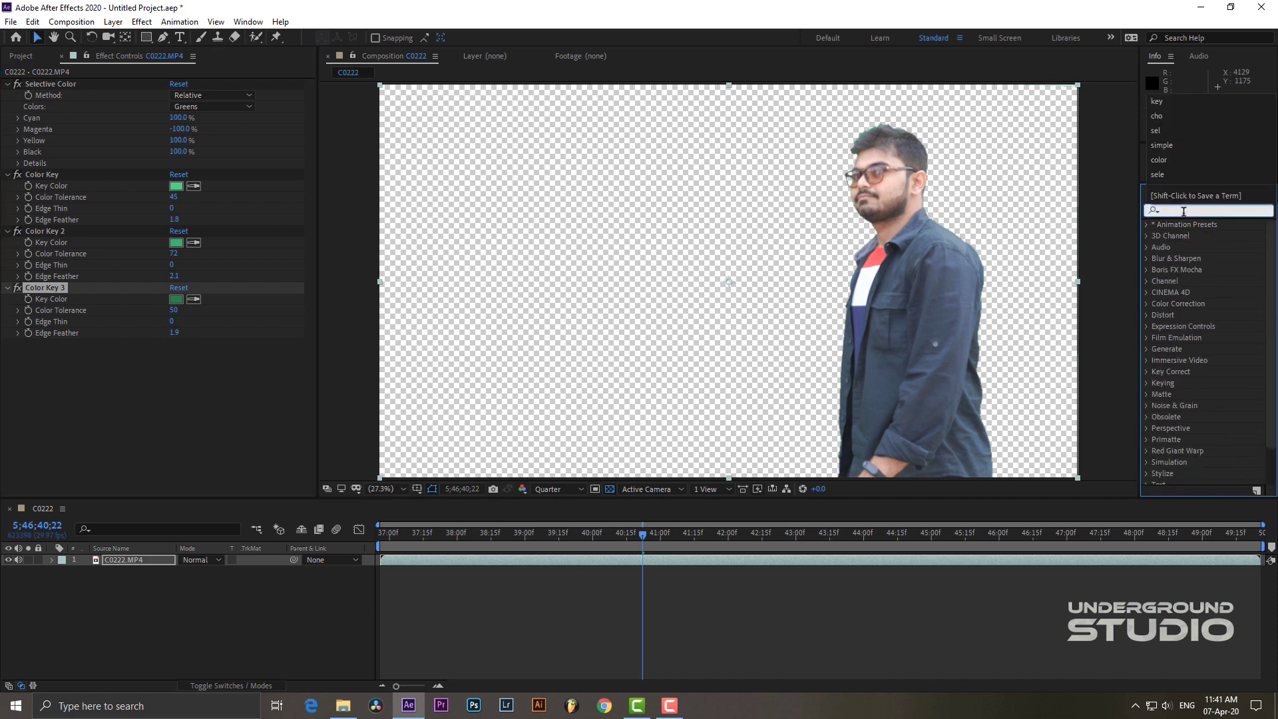
text(cho)
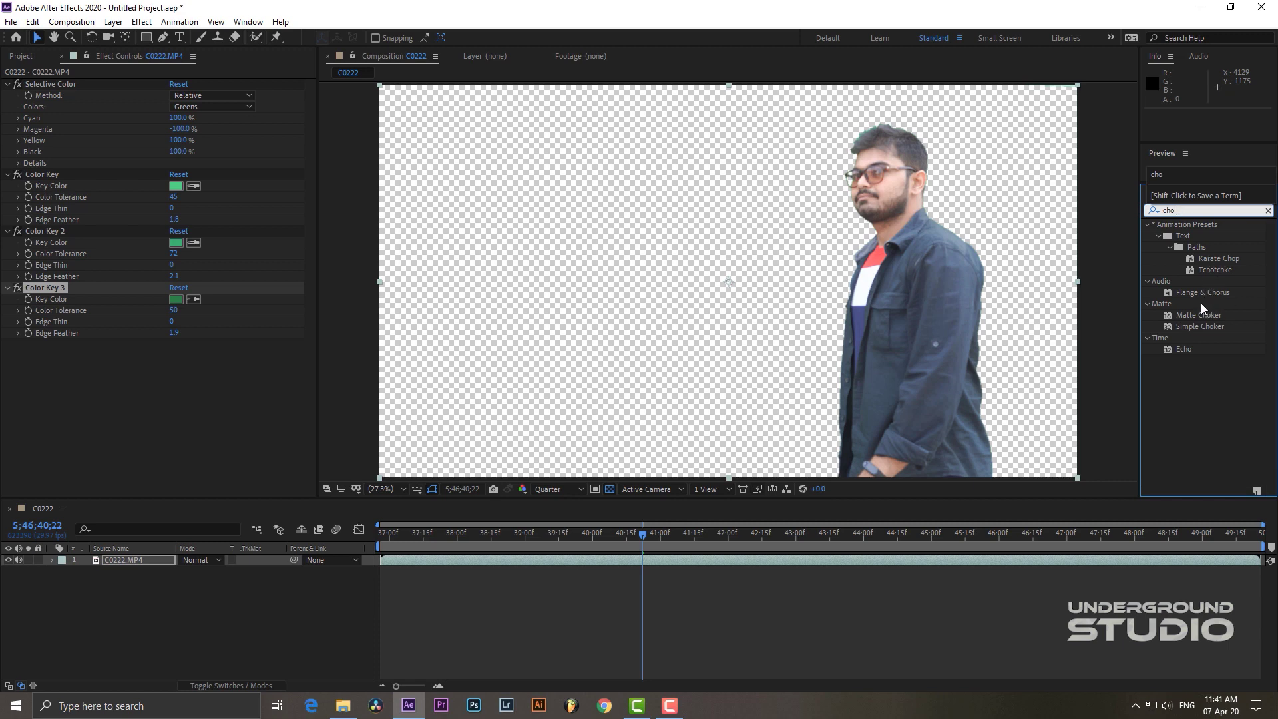
key(BackSpace)
key(BackSpace)
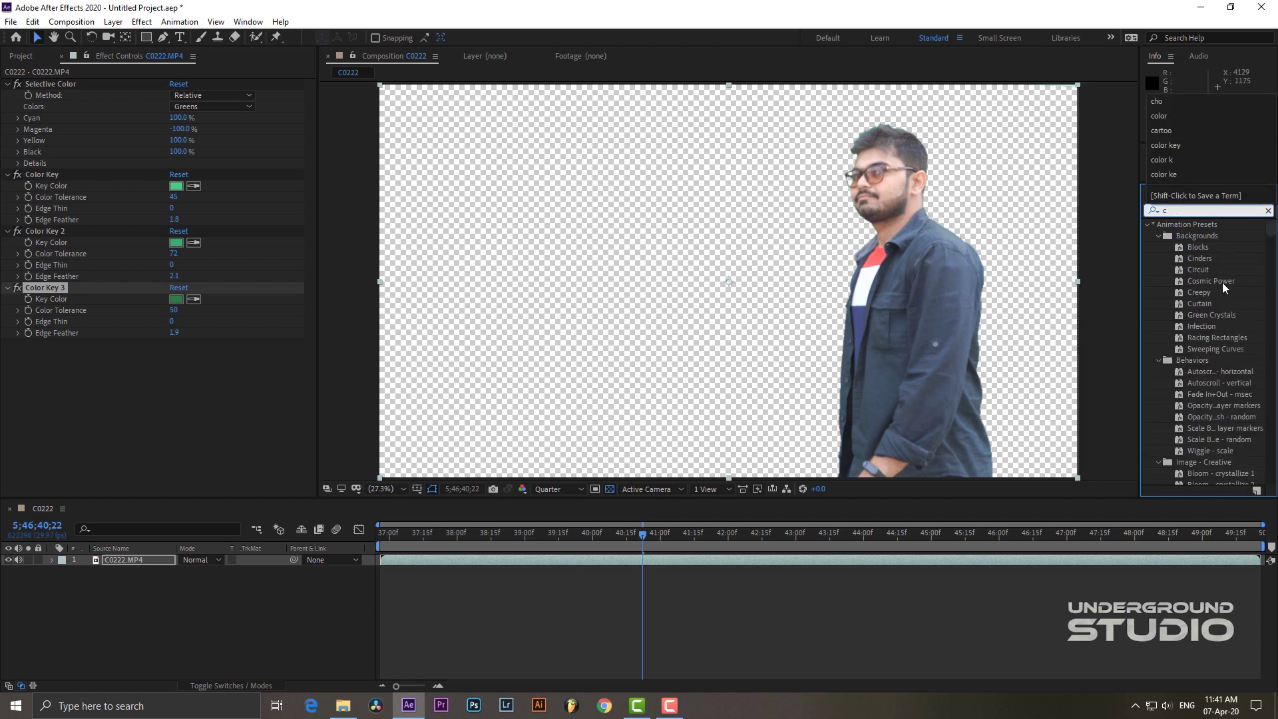
key(BackSpace)
text(s)
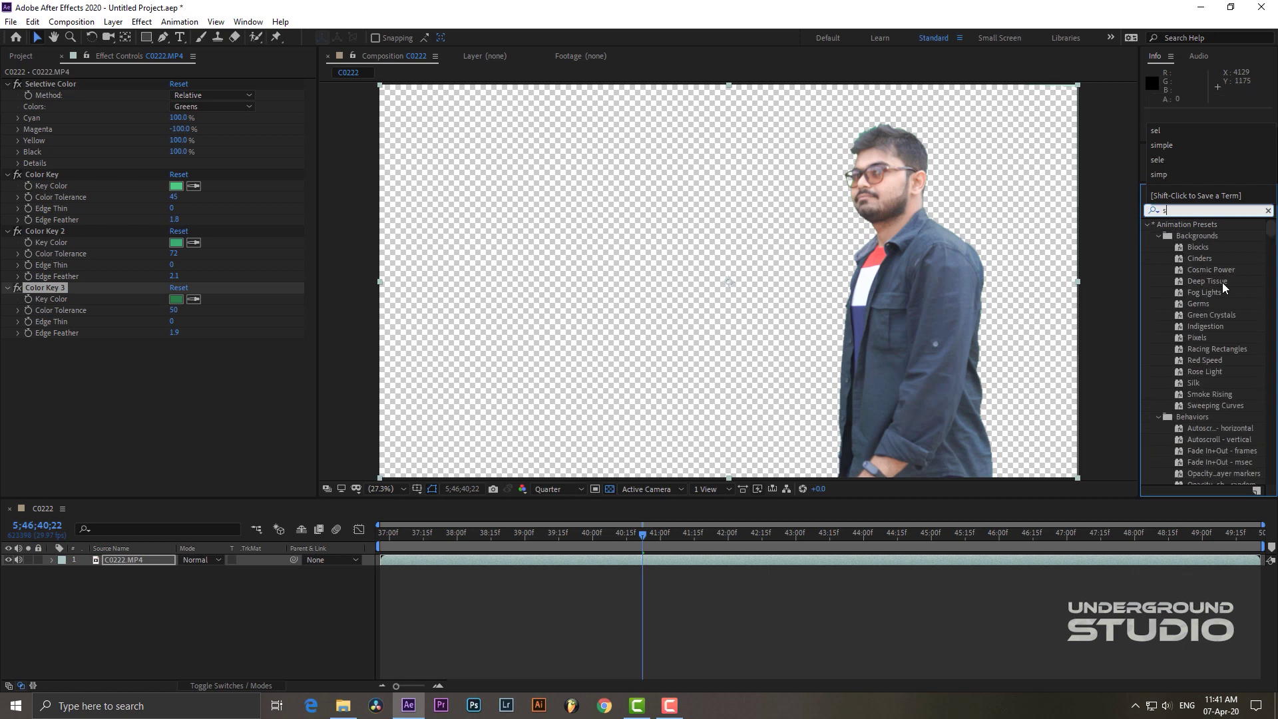
text(im)
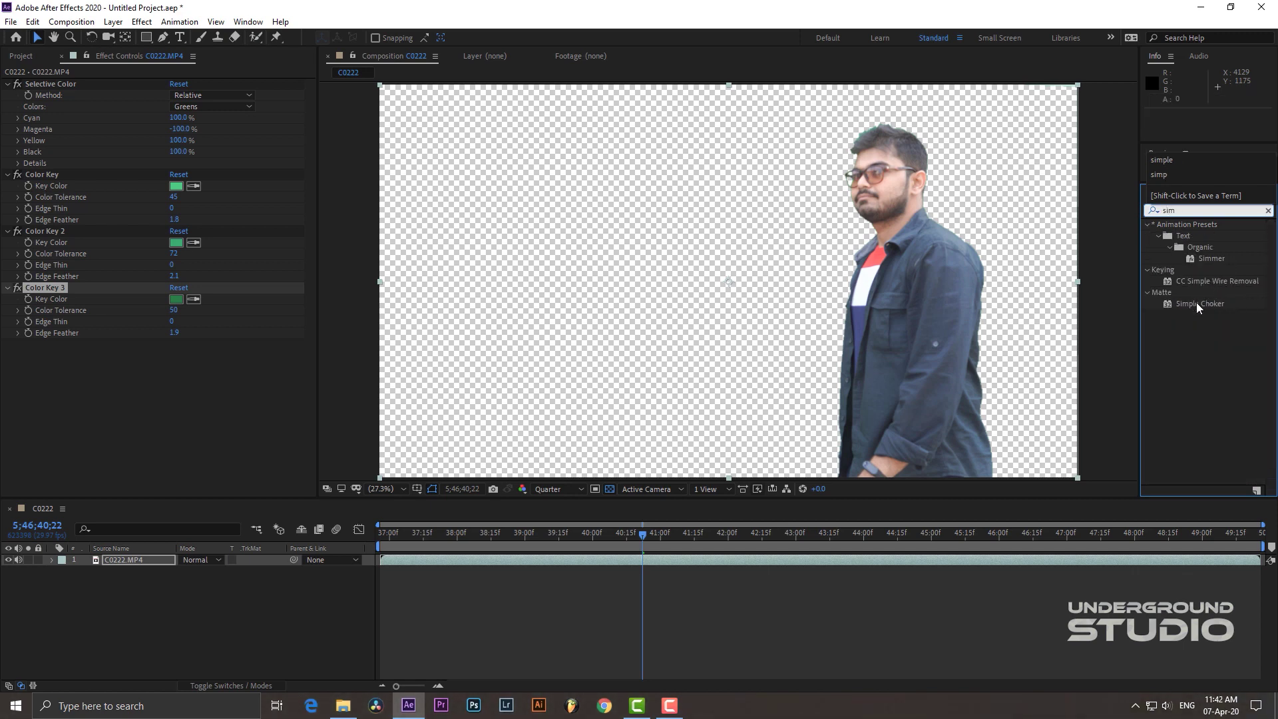
drag(1196, 303, 742, 564)
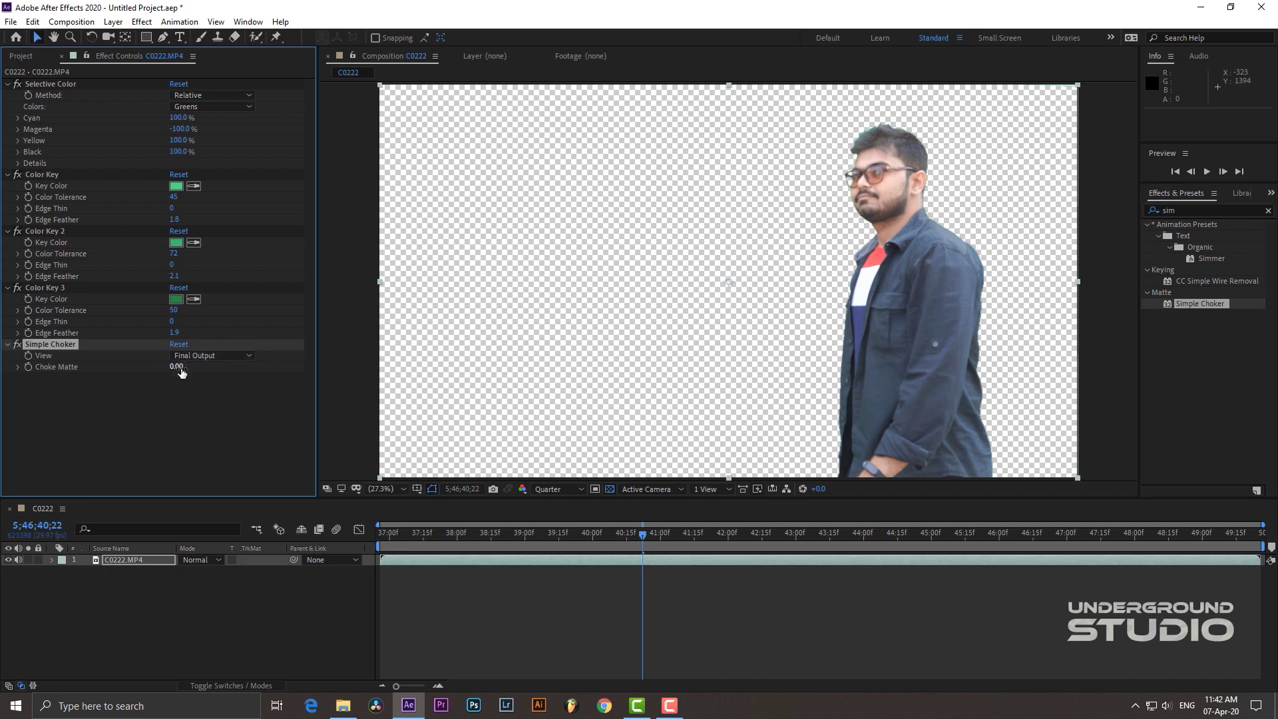
drag(176, 367, 3, 368)
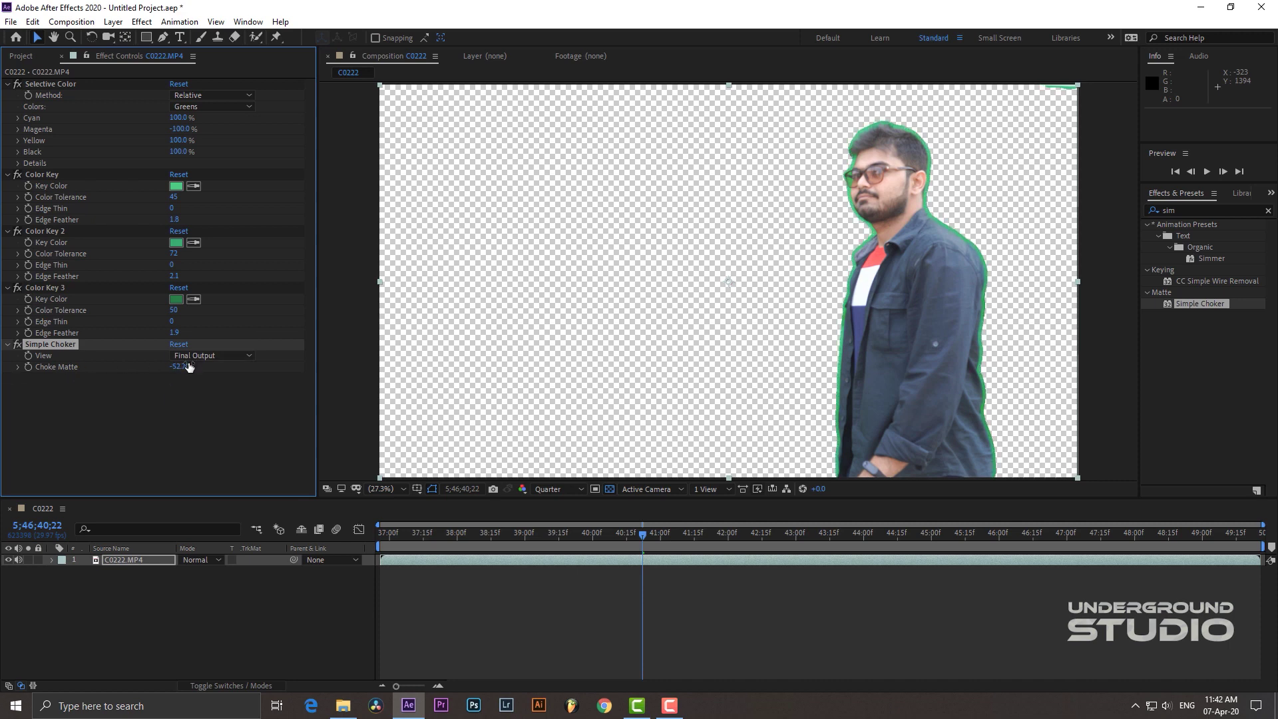
drag(180, 367, 30, 367)
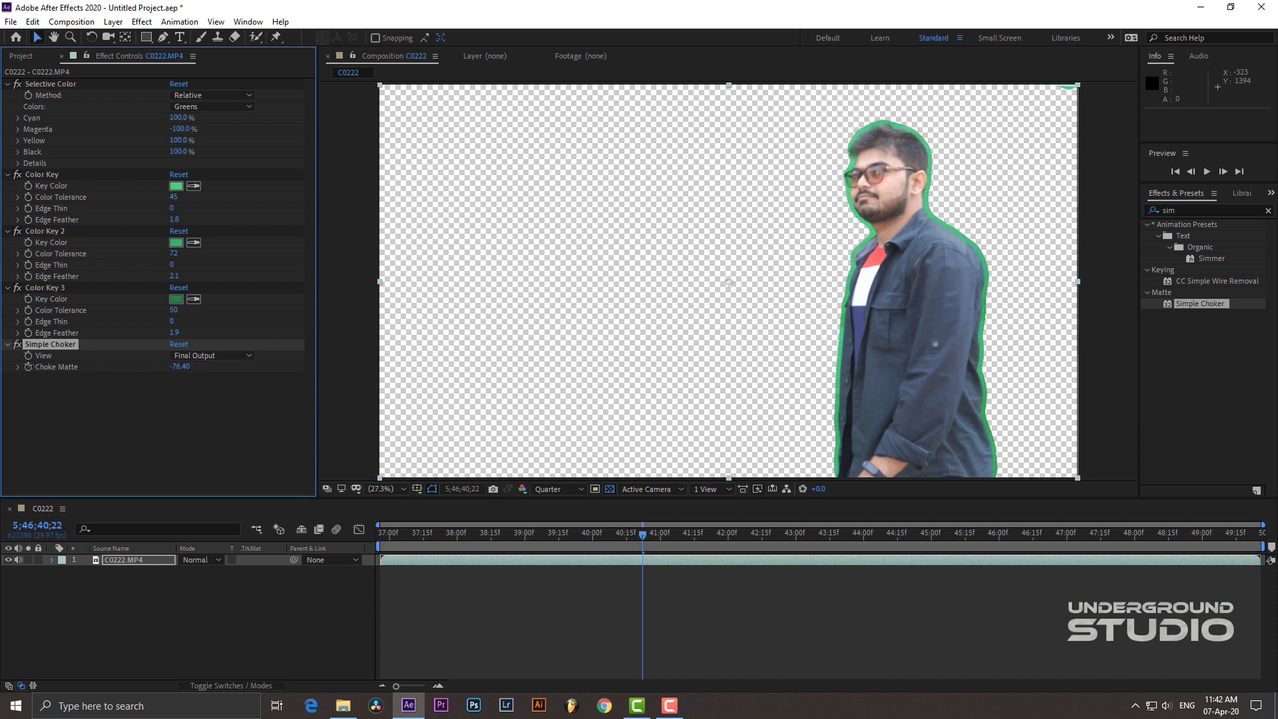
drag(174, 374, 158, 371)
Play back the keyed clip from an earlier point to check the choked matte.
drag(388, 533, 468, 538)
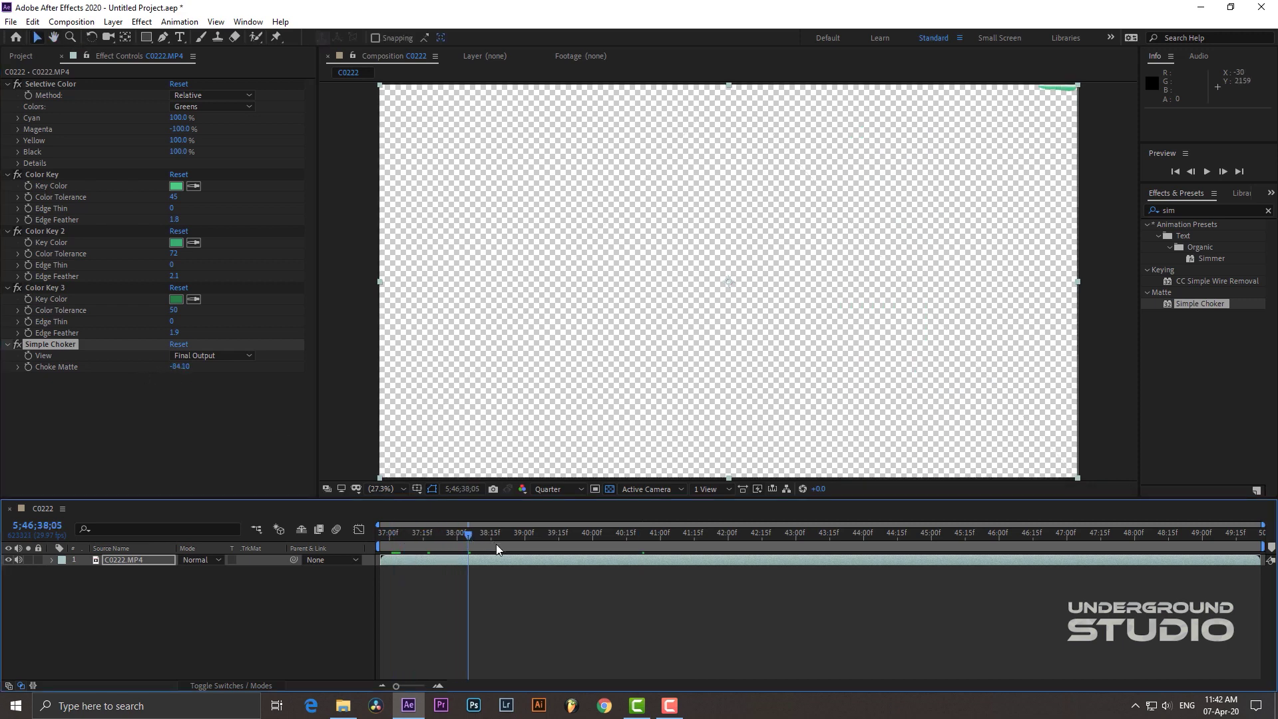
click(1208, 170)
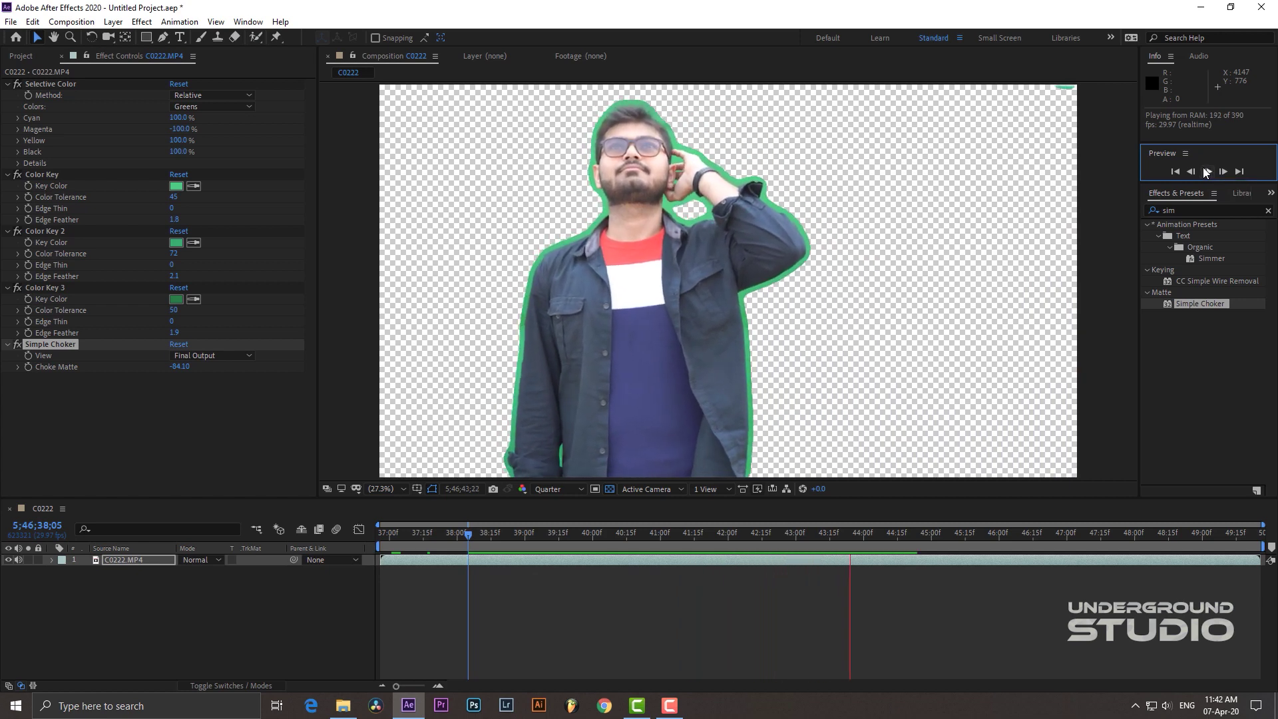
click(903, 368)
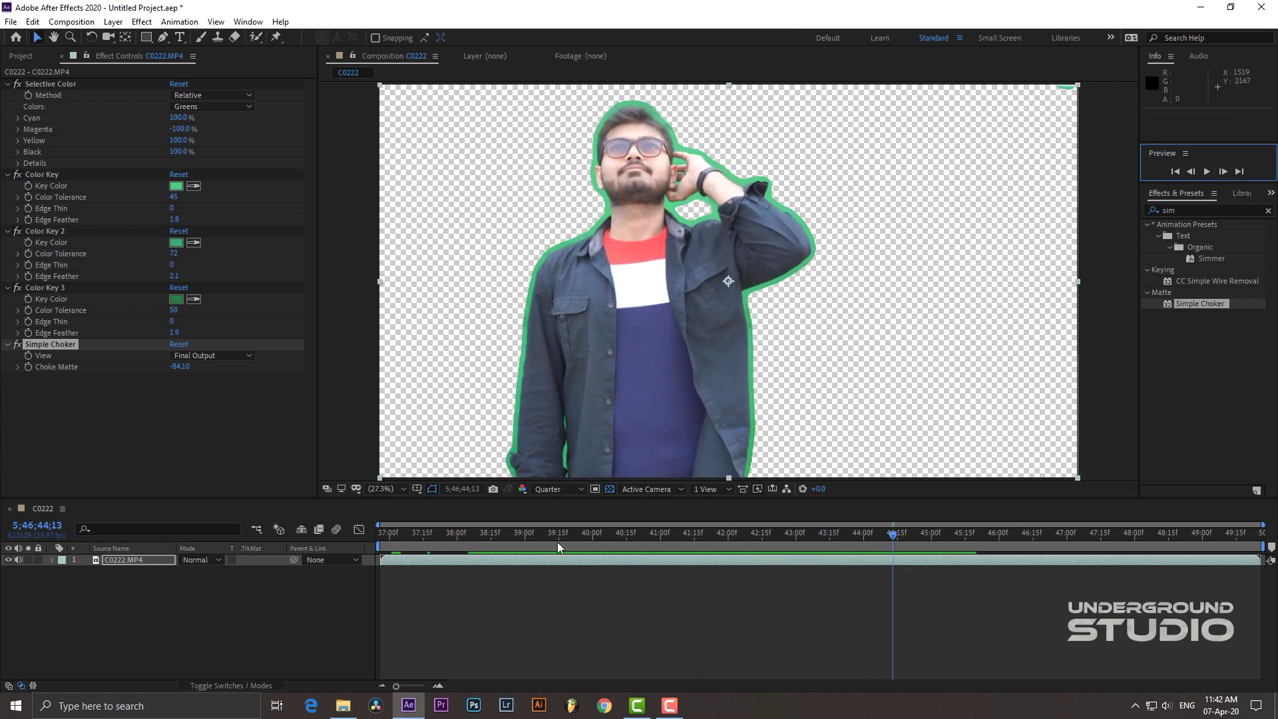
Apply Keylight (1.2) via a 'key' search and sample the green fringe as its Screen Colour.
click(1187, 208)
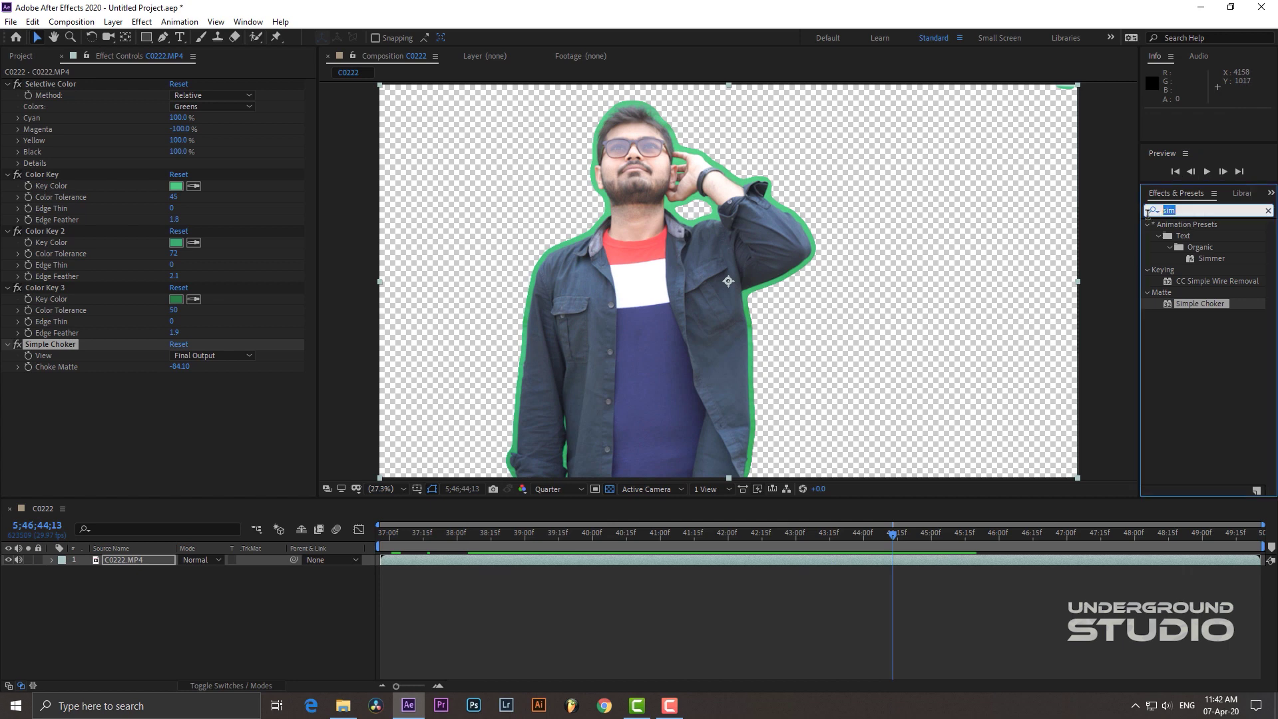
key(BackSpace)
key(BackSpace)
key(BackSpace)
click(1152, 211)
text(key)
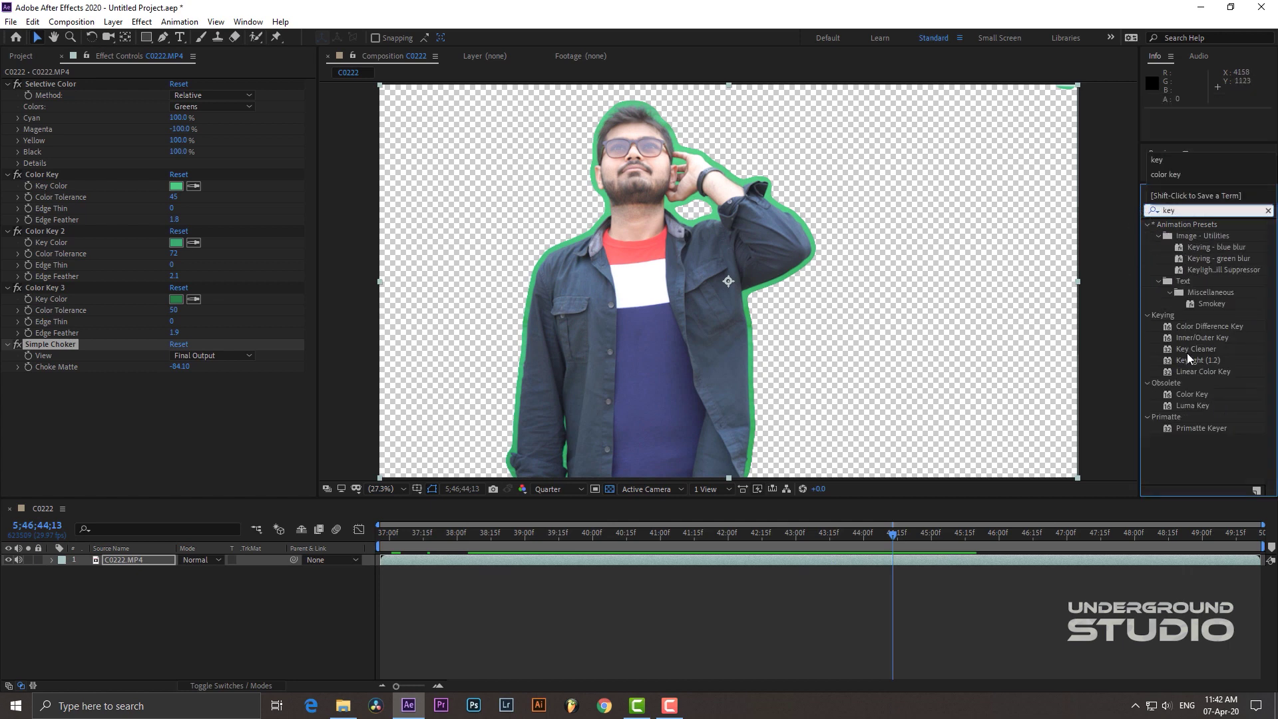
click(1195, 360)
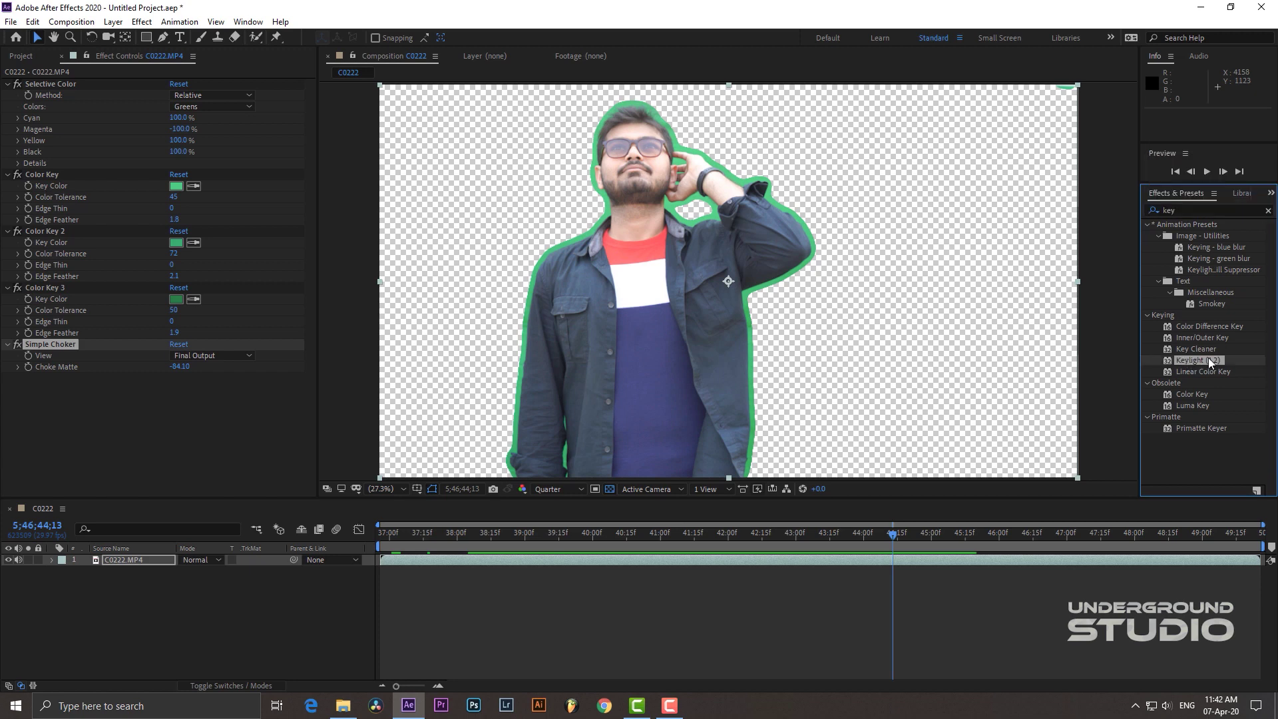
drag(1201, 357, 656, 557)
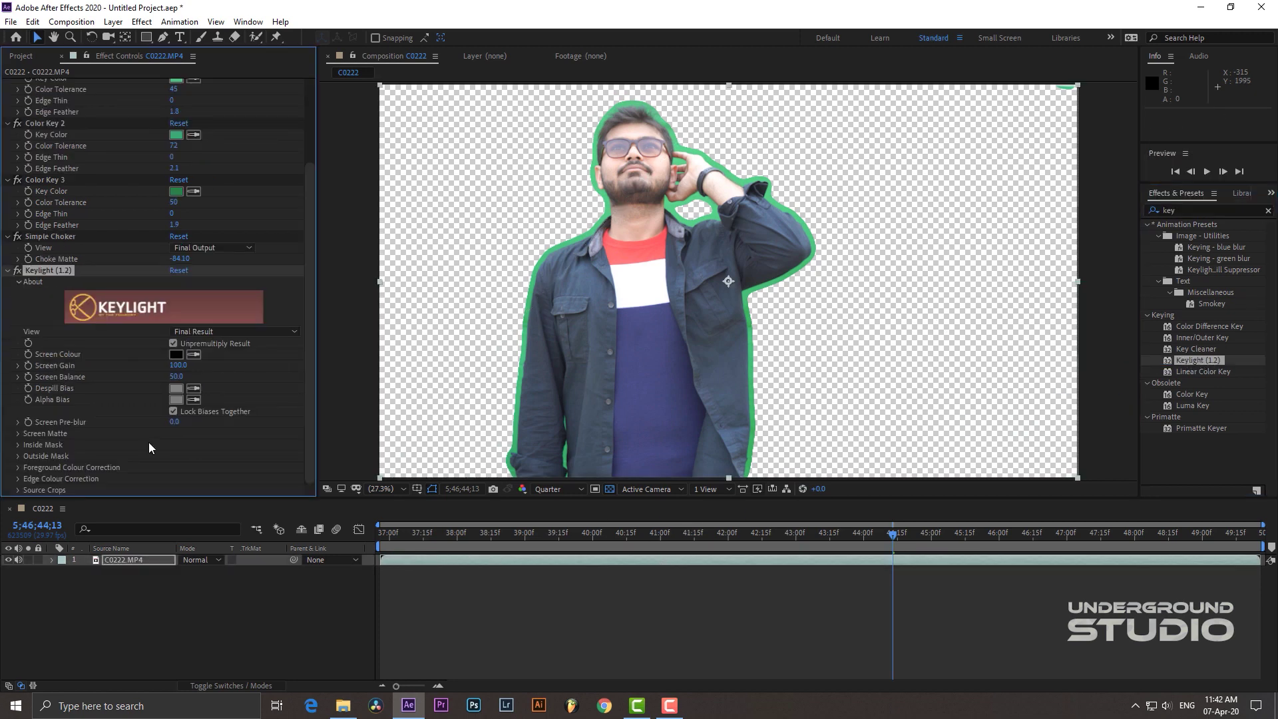
click(193, 355)
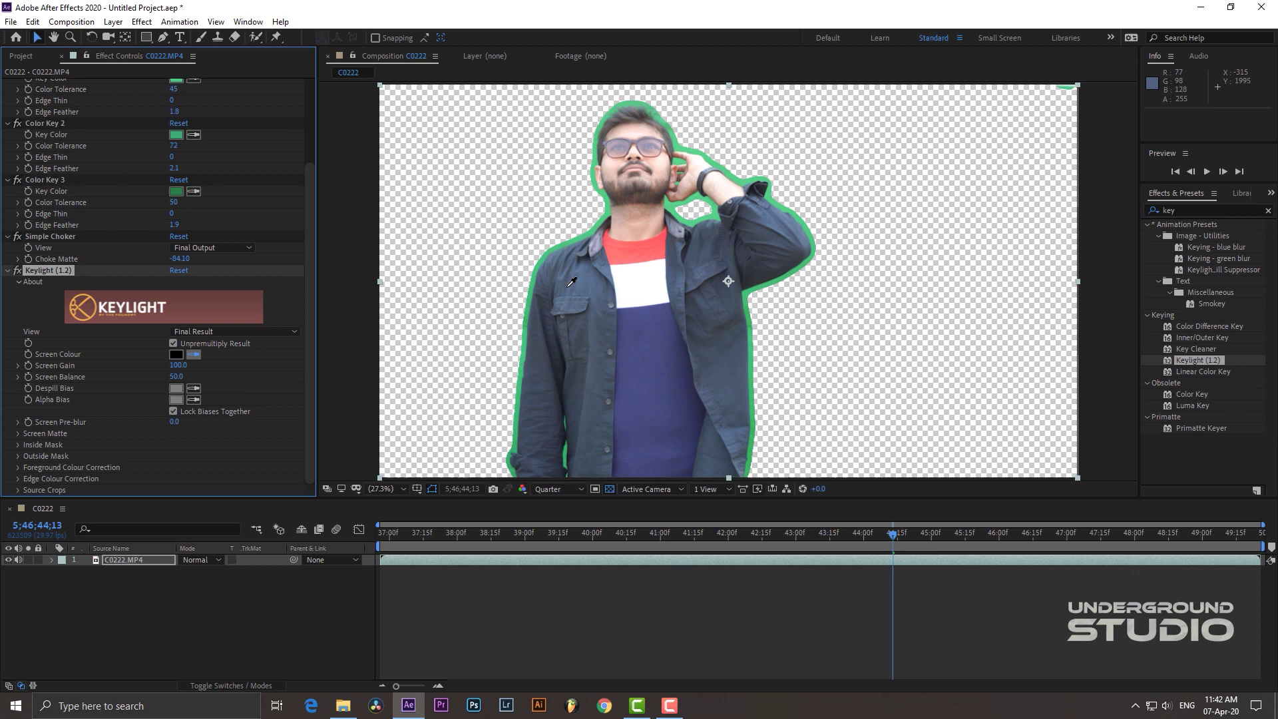
click(534, 291)
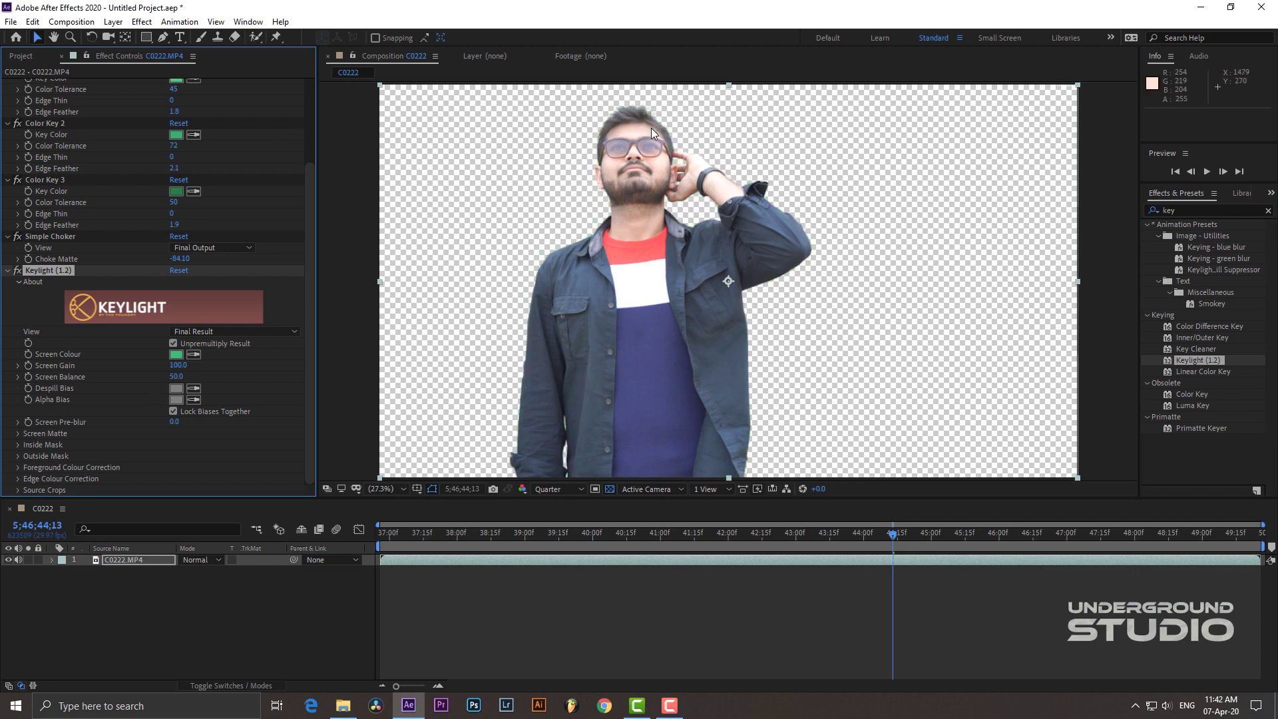
key(slash)
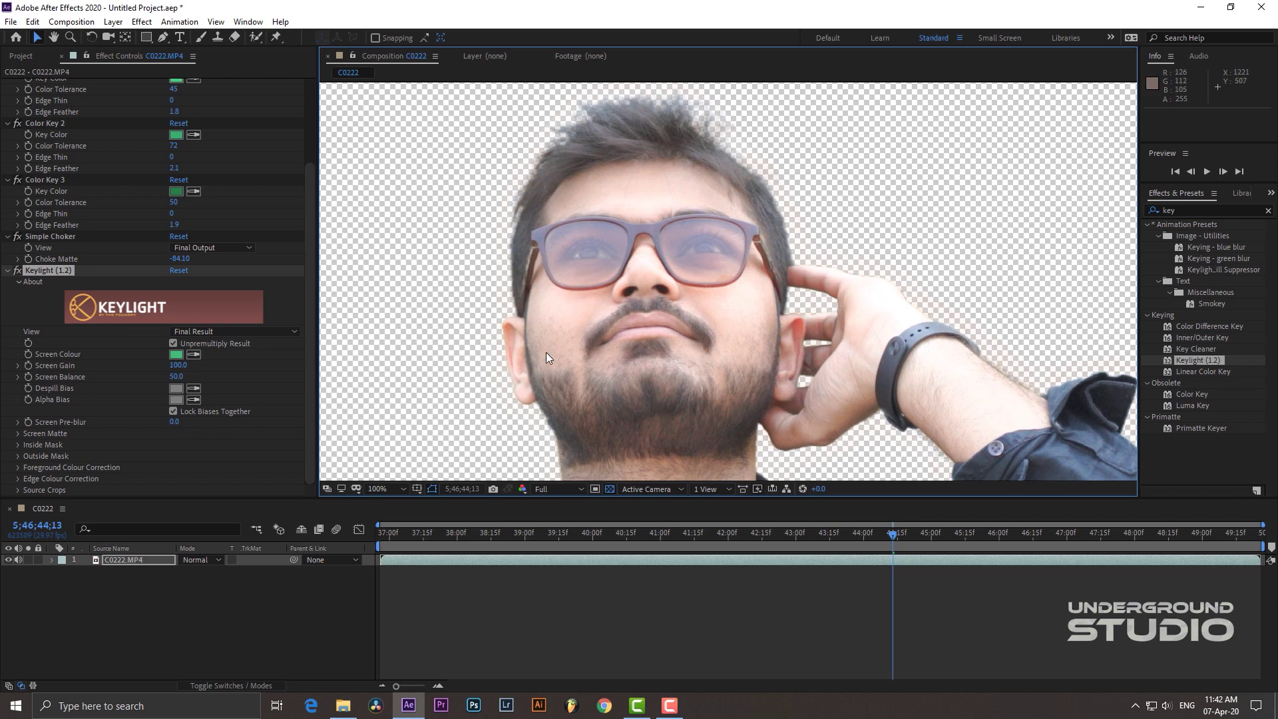
key(h)
drag(656, 361, 627, 313)
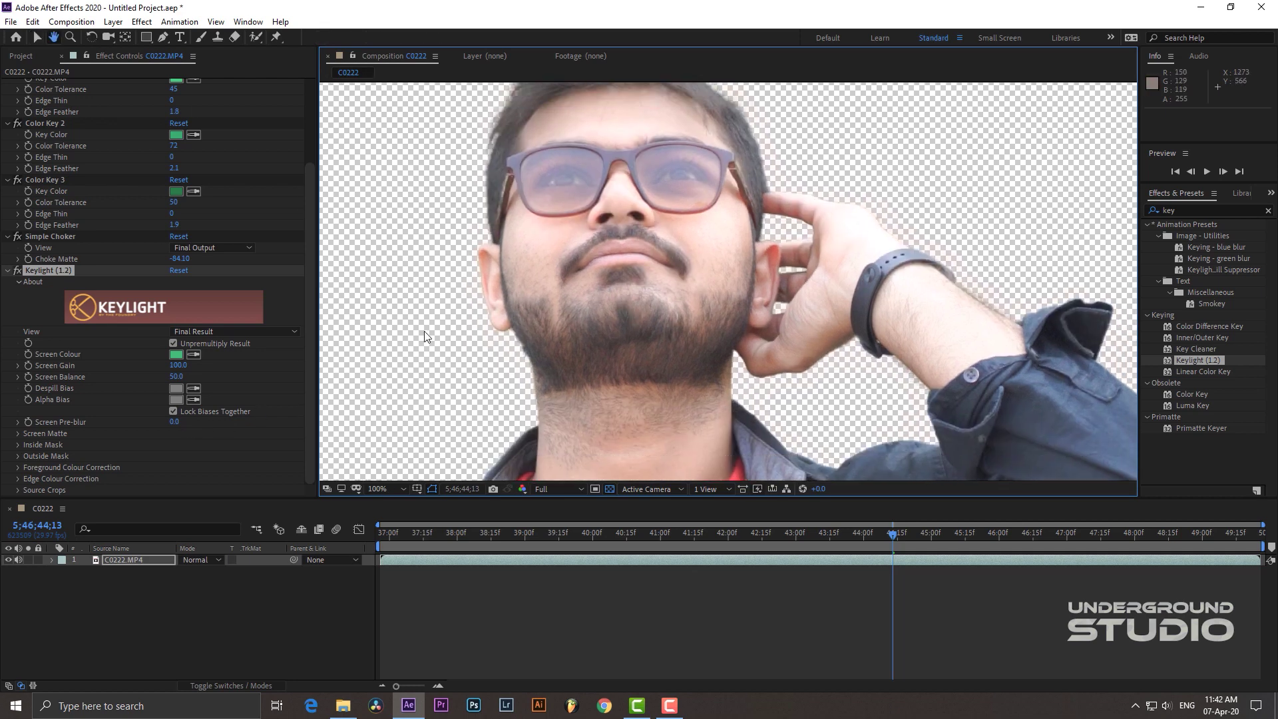
key(v)
scroll(579, 329, down, 1)
scroll(644, 214, up, 3)
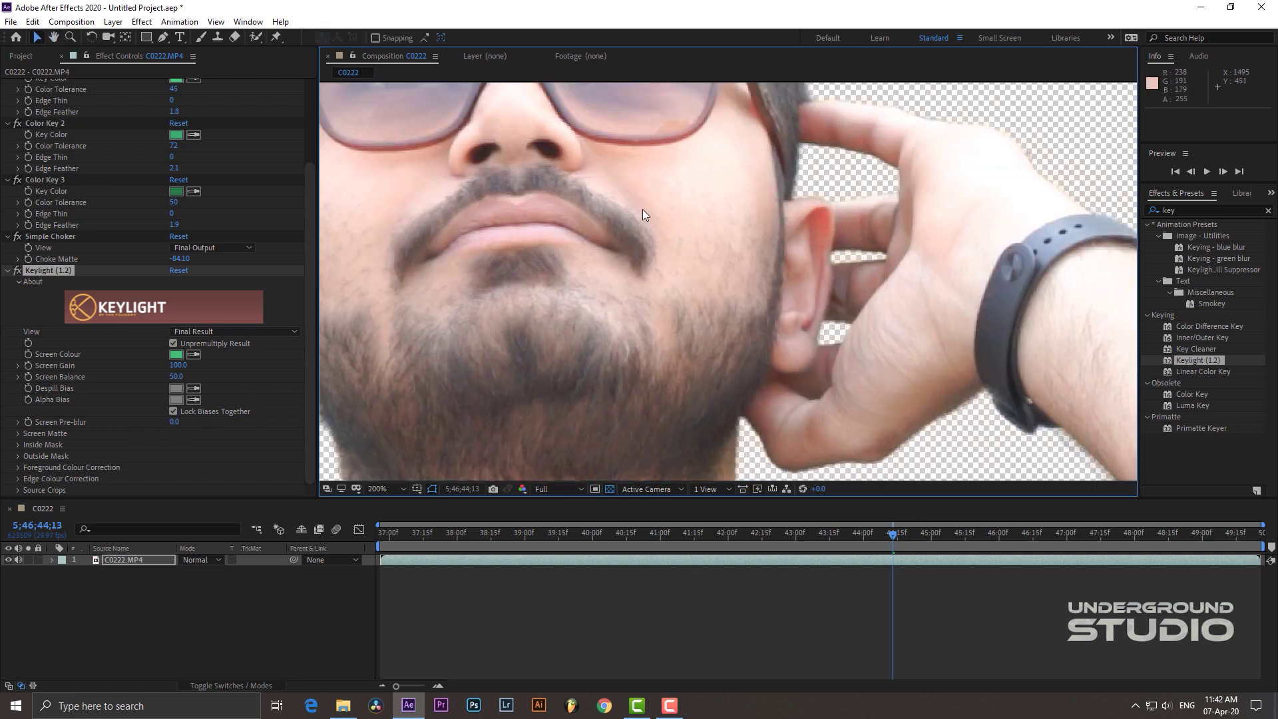
key(h)
mouse_move(628, 191)
mouse_down()
mouse_move(747, 404)
mouse_move(690, 285)
mouse_up()
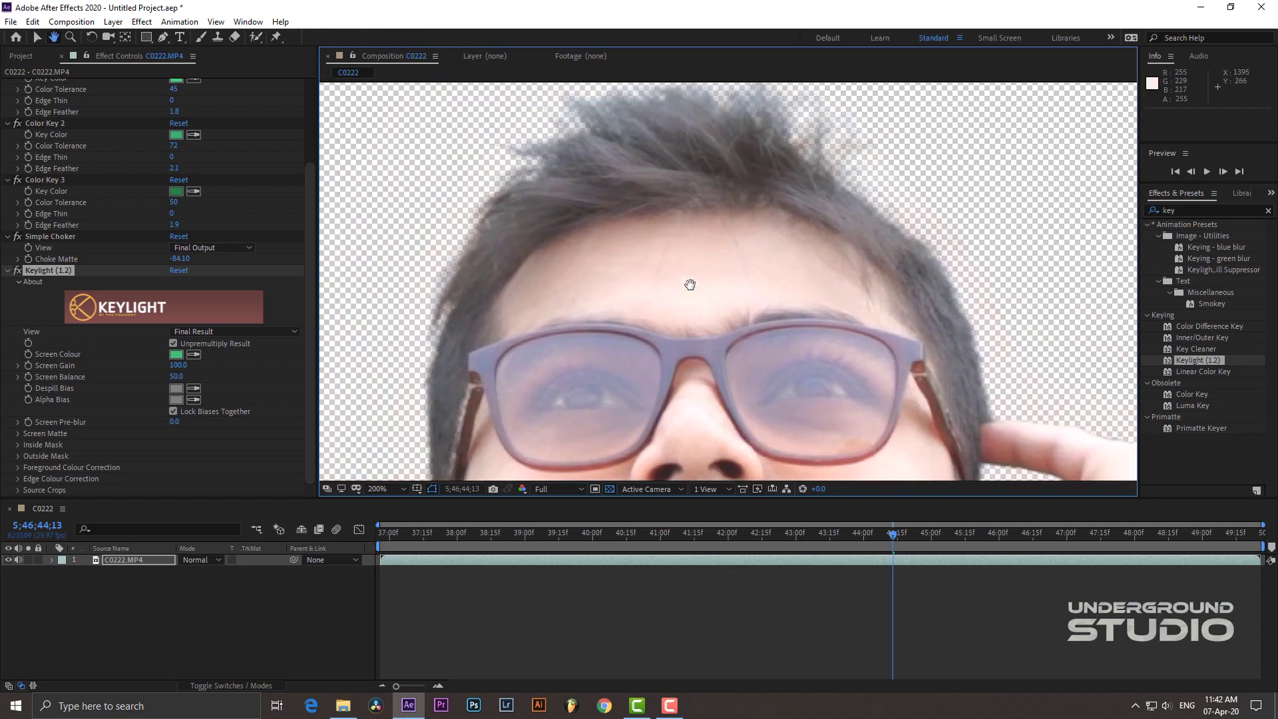
key(v)
scroll(709, 295, down, 2)
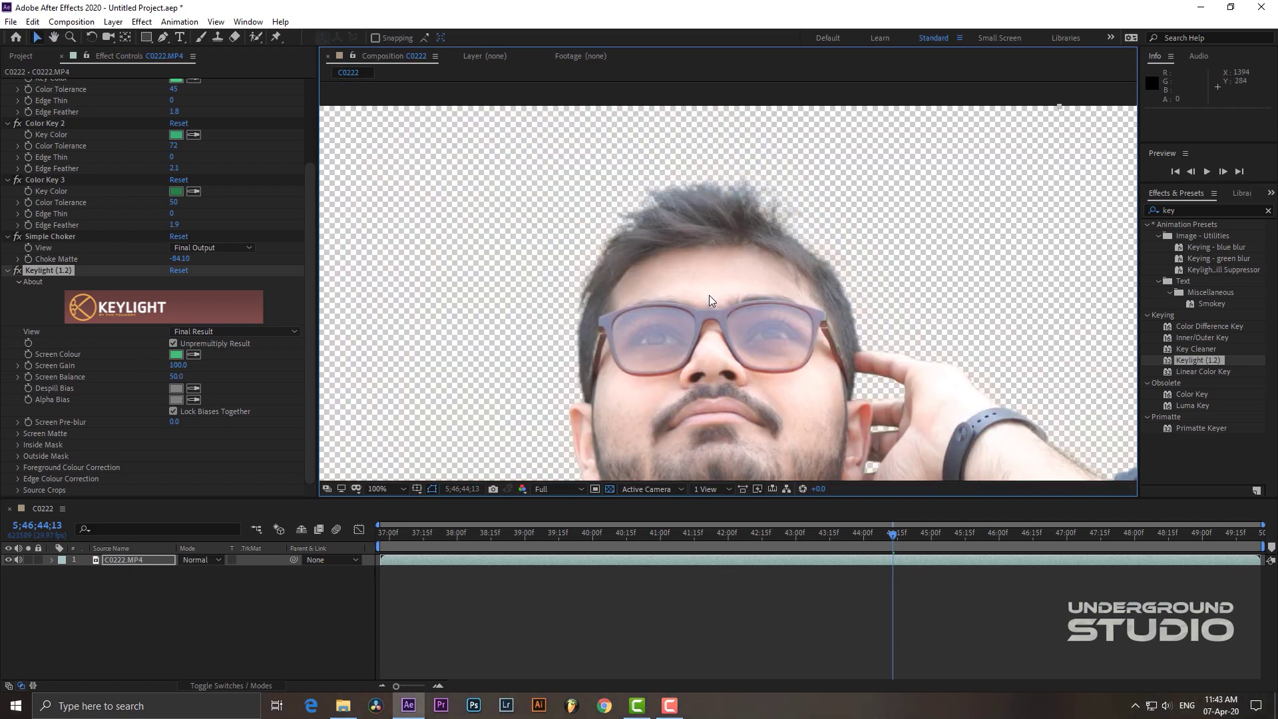
scroll(709, 298, down, 2)
drag(767, 351, 737, 225)
scroll(553, 308, up, 2)
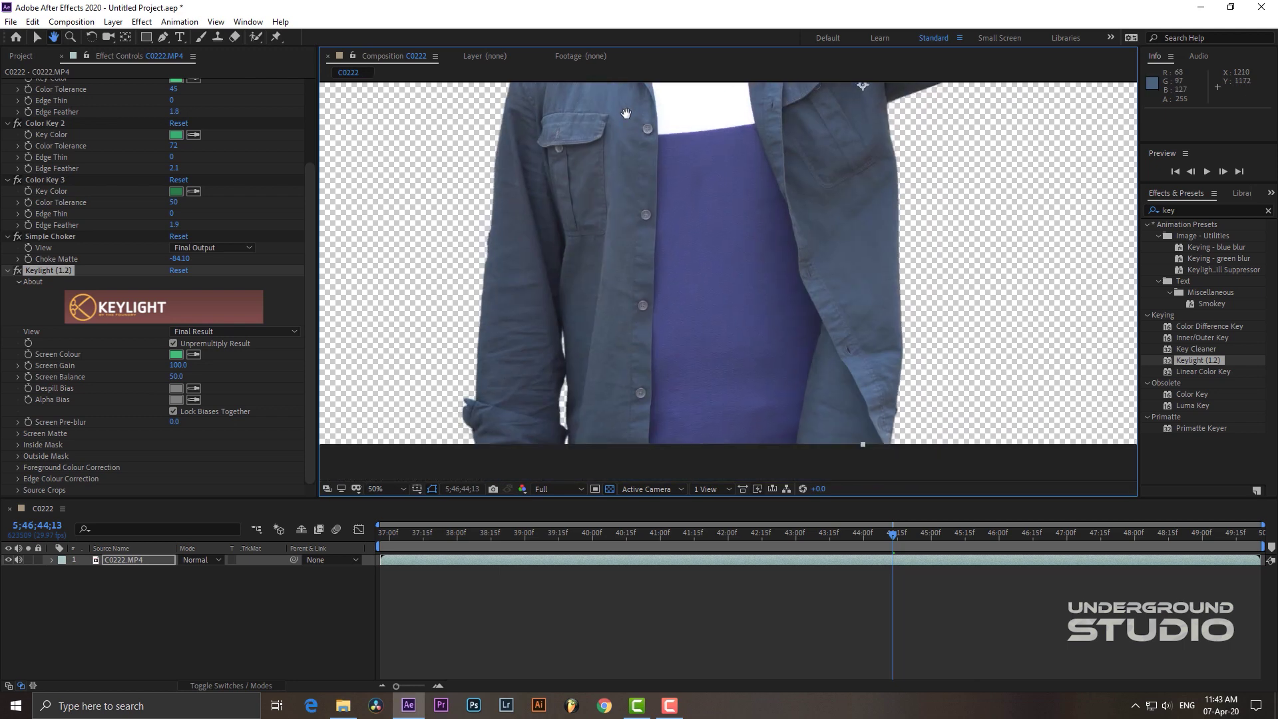
scroll(549, 381, up, 2)
scroll(549, 381, down, 2)
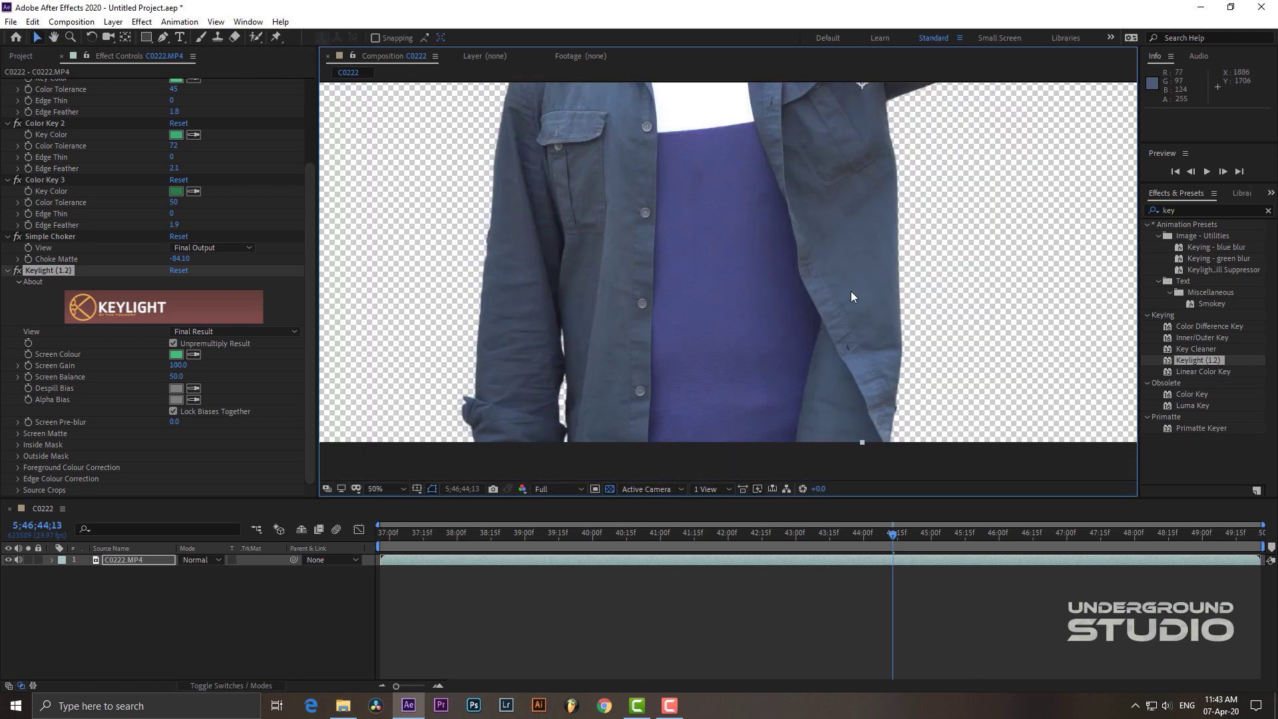
scroll(852, 288, up, 2)
key(h)
drag(963, 303, 466, 305)
scroll(759, 400, up, 2)
scroll(748, 423, up, 2)
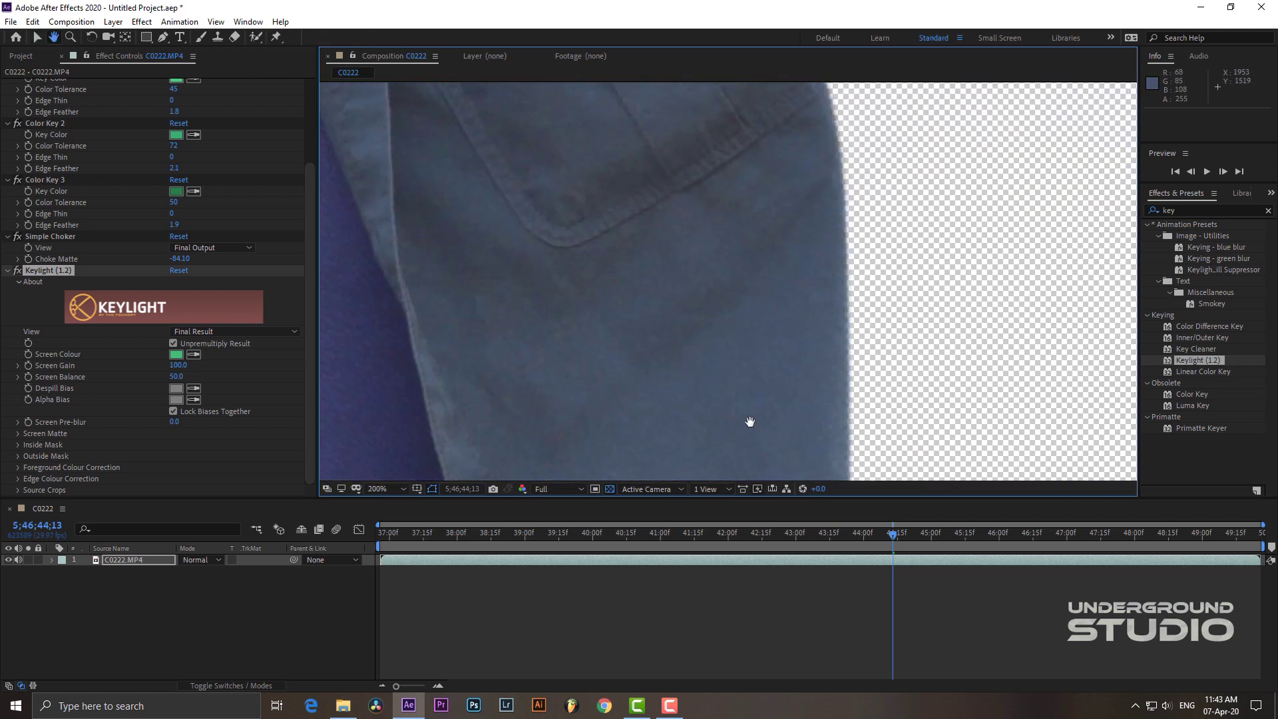
scroll(751, 388, up, 2)
scroll(728, 402, up, 2)
scroll(728, 403, up, 2)
scroll(728, 402, up, 2)
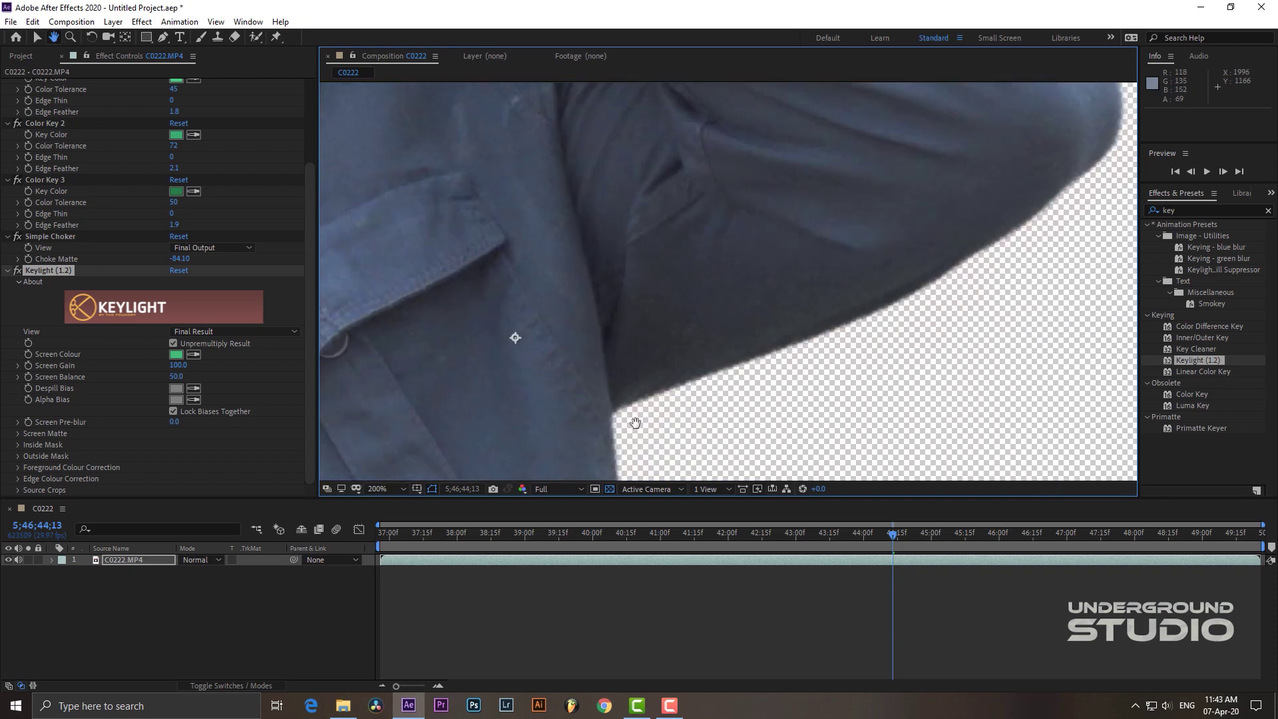
key(shift+slash)
key(v)
drag(529, 533, 630, 539)
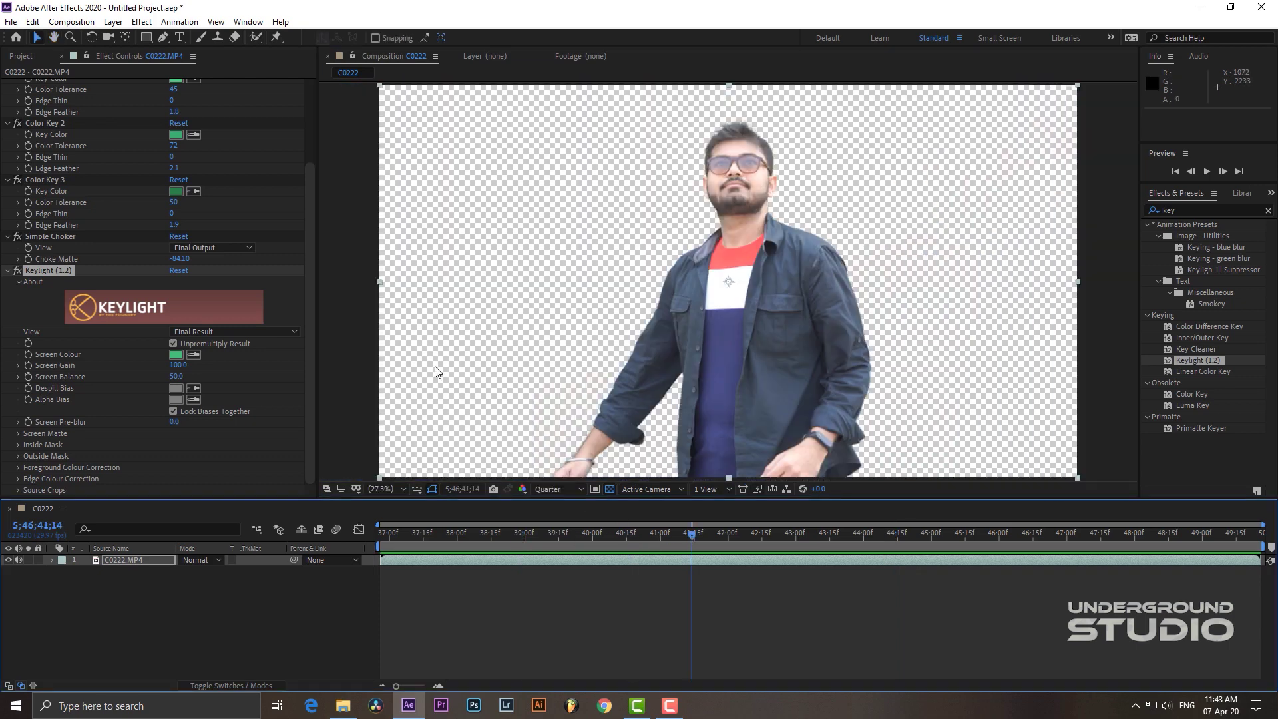
Import slide2.jpg from the desktop and place it in the timeline below C0222.MP4.
click(21, 57)
click(1275, 709)
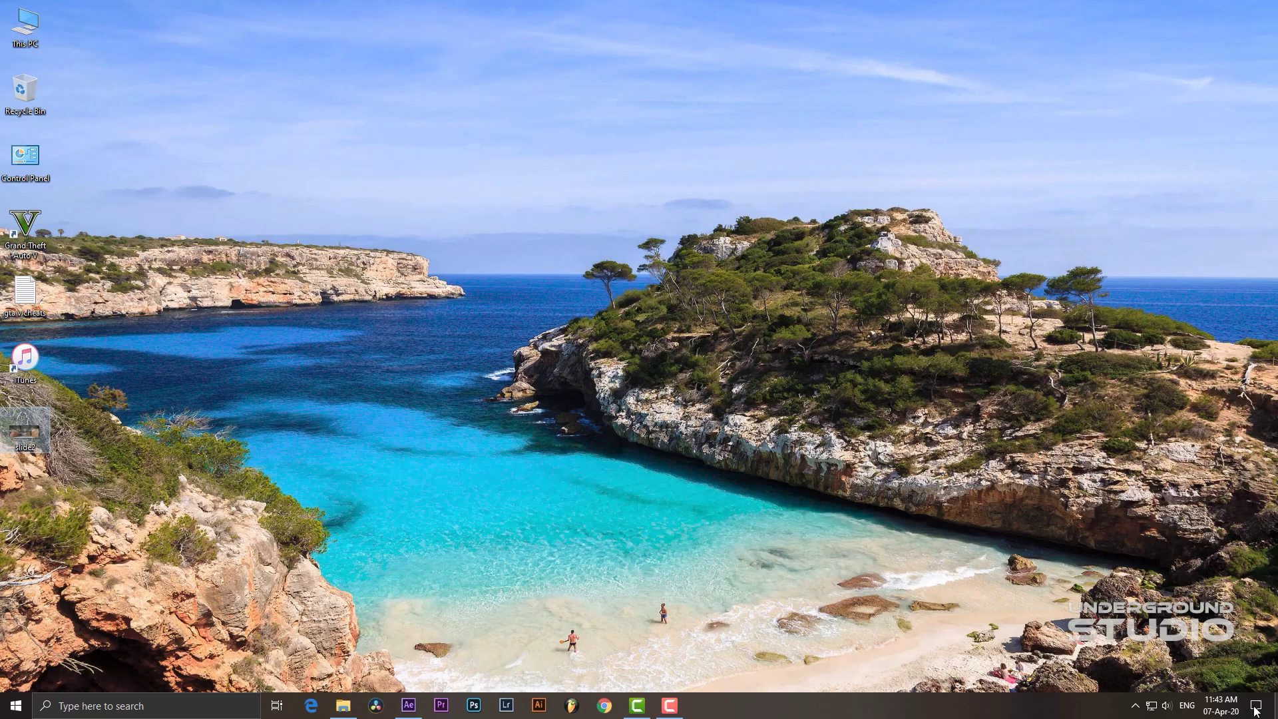
drag(28, 451, 203, 528)
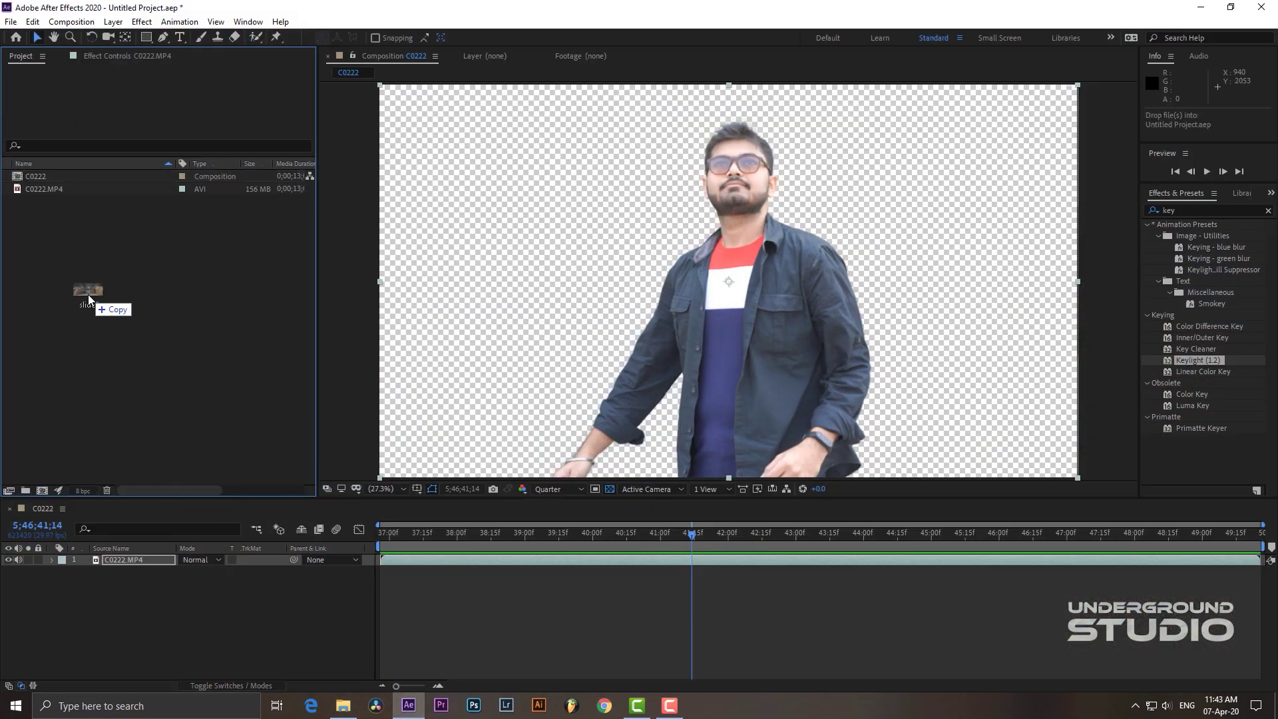
drag(167, 474, 71, 266)
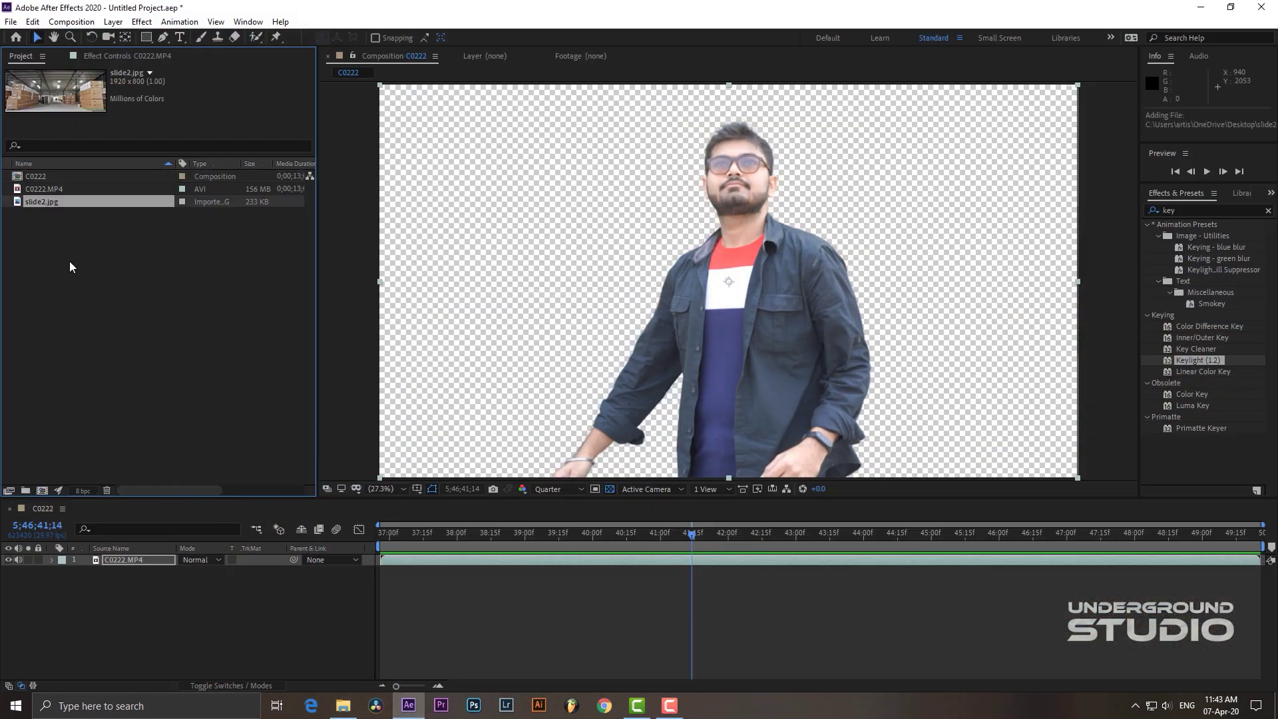
drag(42, 205, 74, 571)
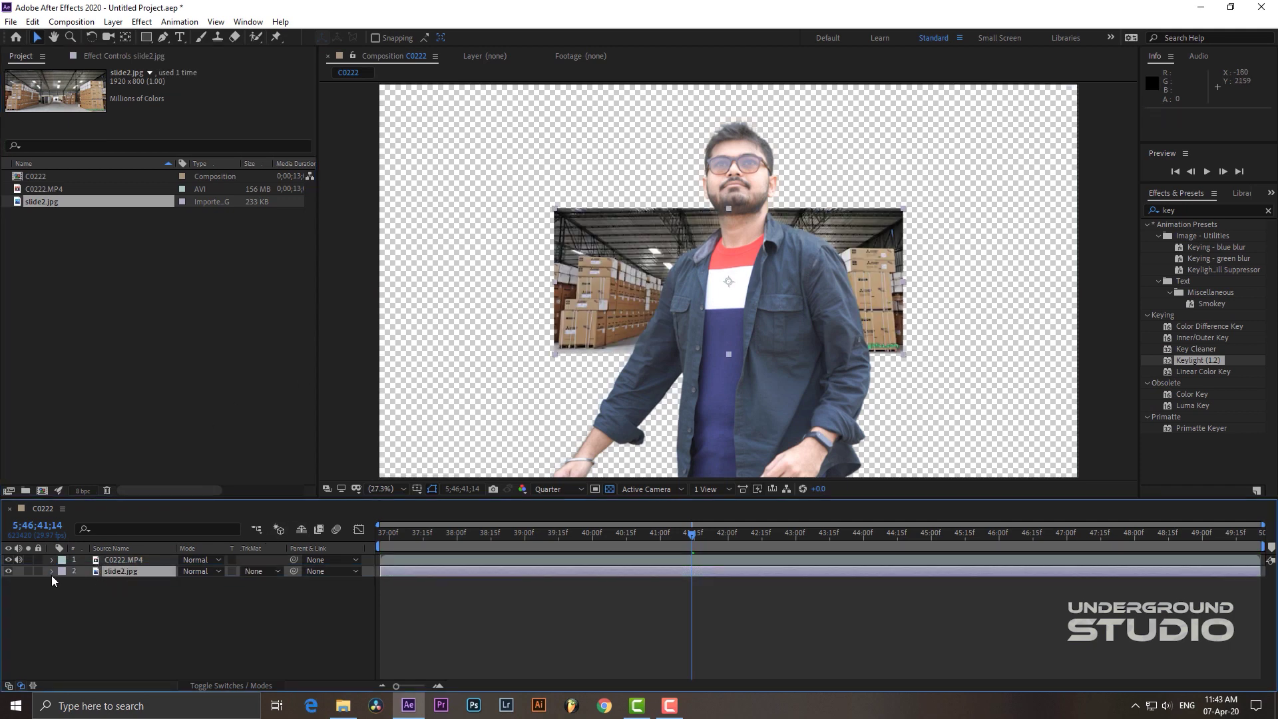
click(51, 571)
Set the slide2.jpg layer's Scale to 283% and Position X to 2323.
click(63, 584)
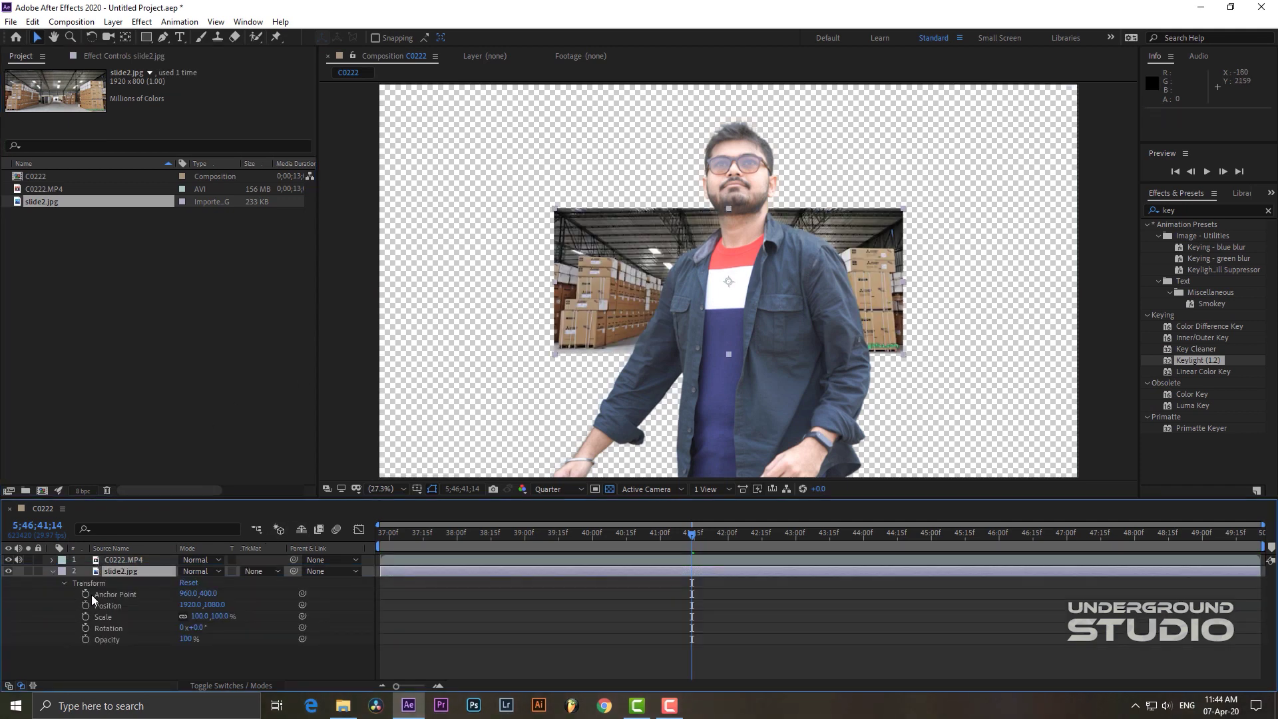
drag(200, 617, 348, 606)
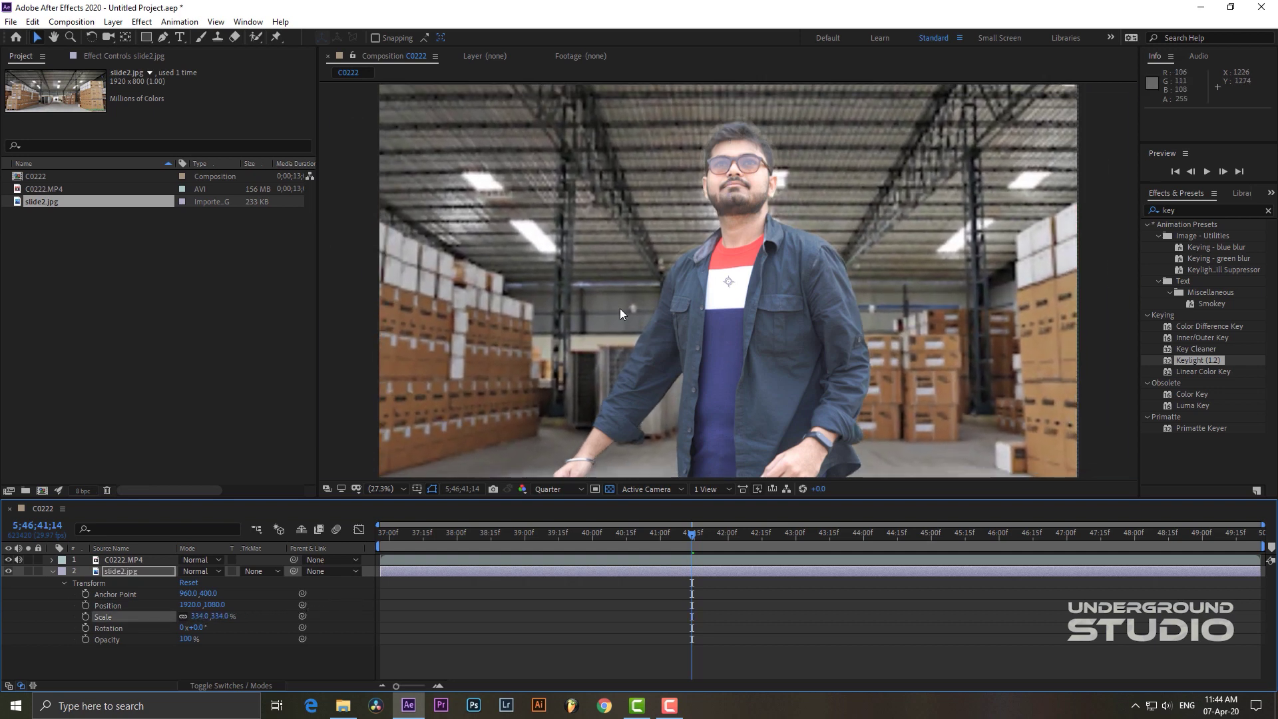
key(comma)
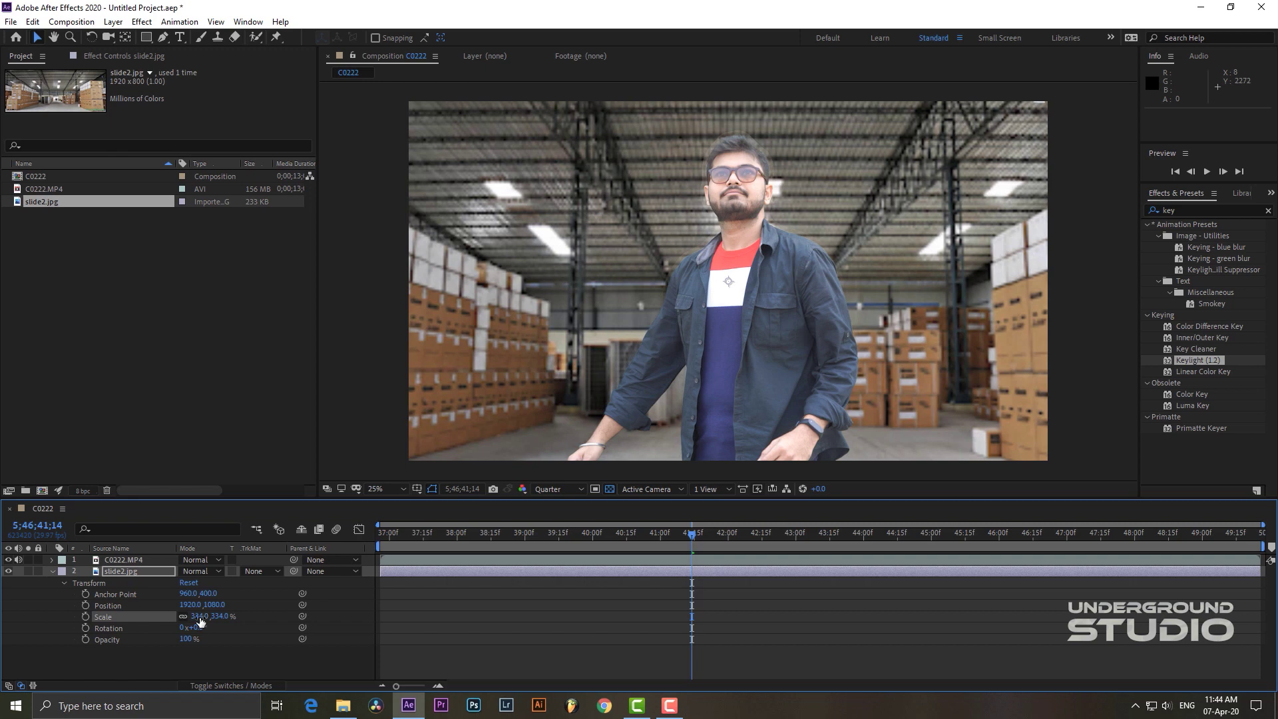
mouse_move(200, 621)
mouse_down()
mouse_move(163, 620)
mouse_move(437, 586)
mouse_up()
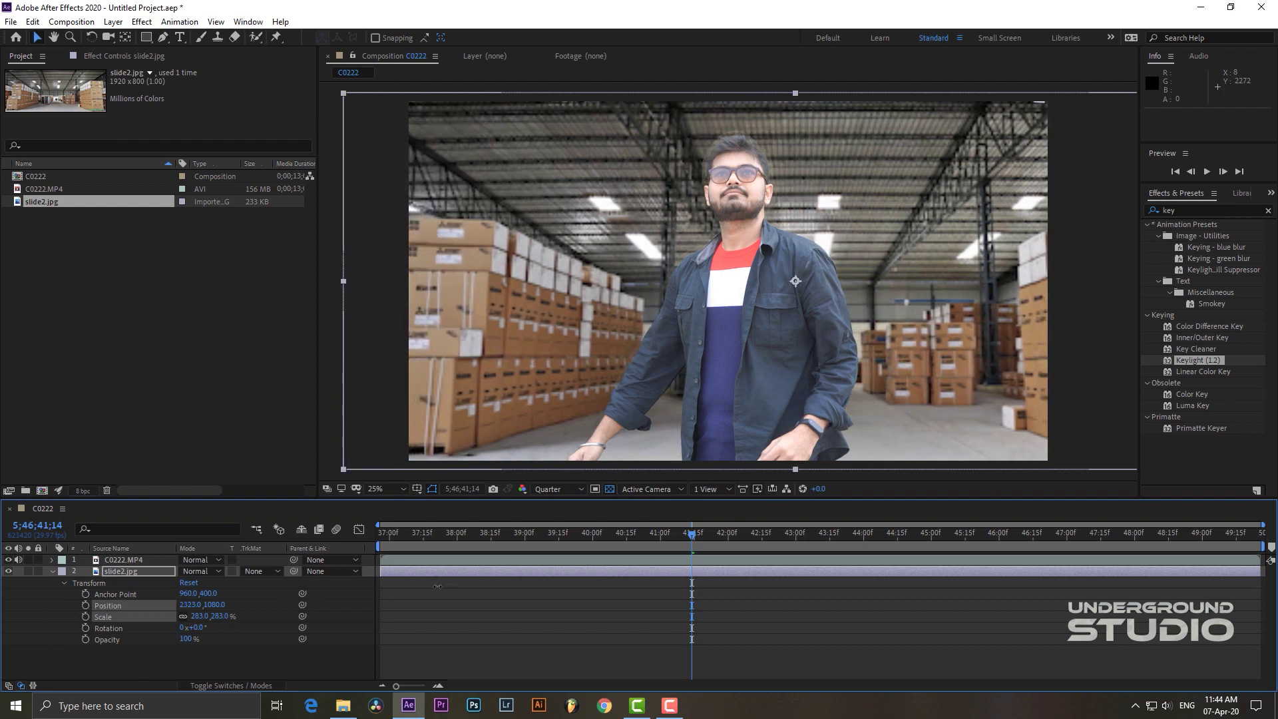
On C0222.MP4, raise Keylight's Screen Matte Clip Black to 16.0 and zoom the viewer out.
scroll(722, 158, up, 2)
scroll(645, 171, up, 2)
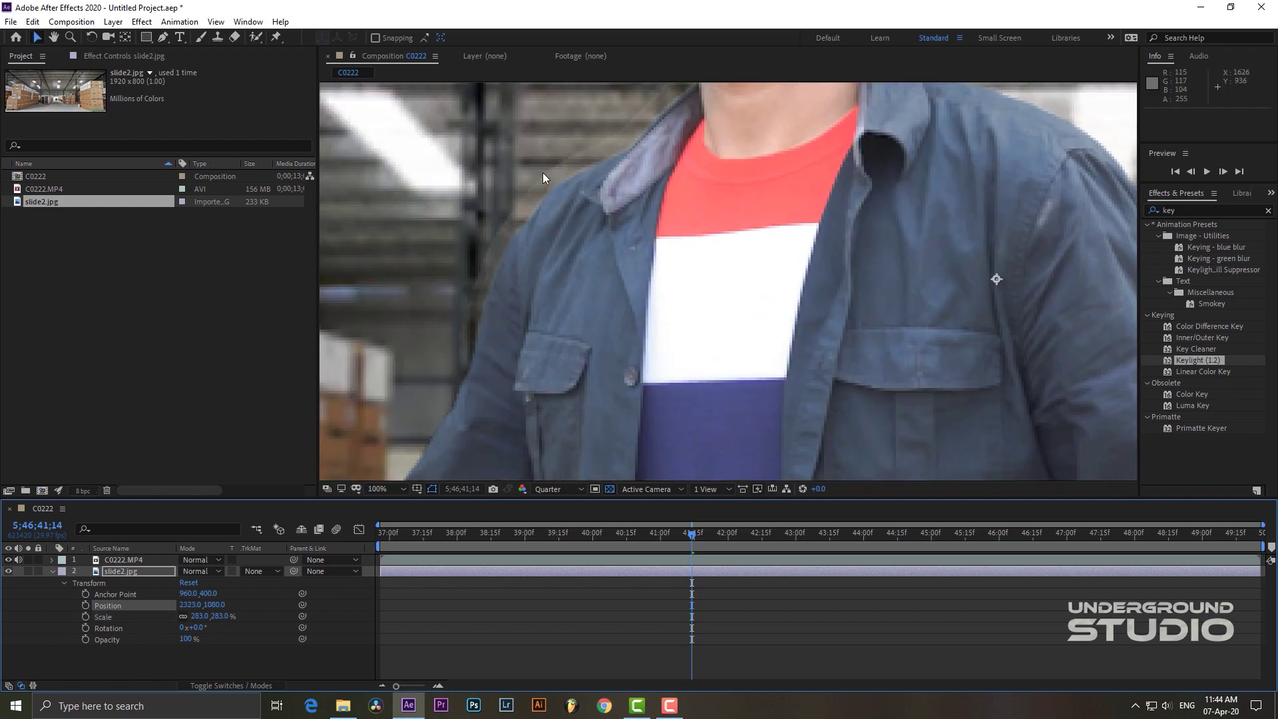
click(569, 562)
click(99, 54)
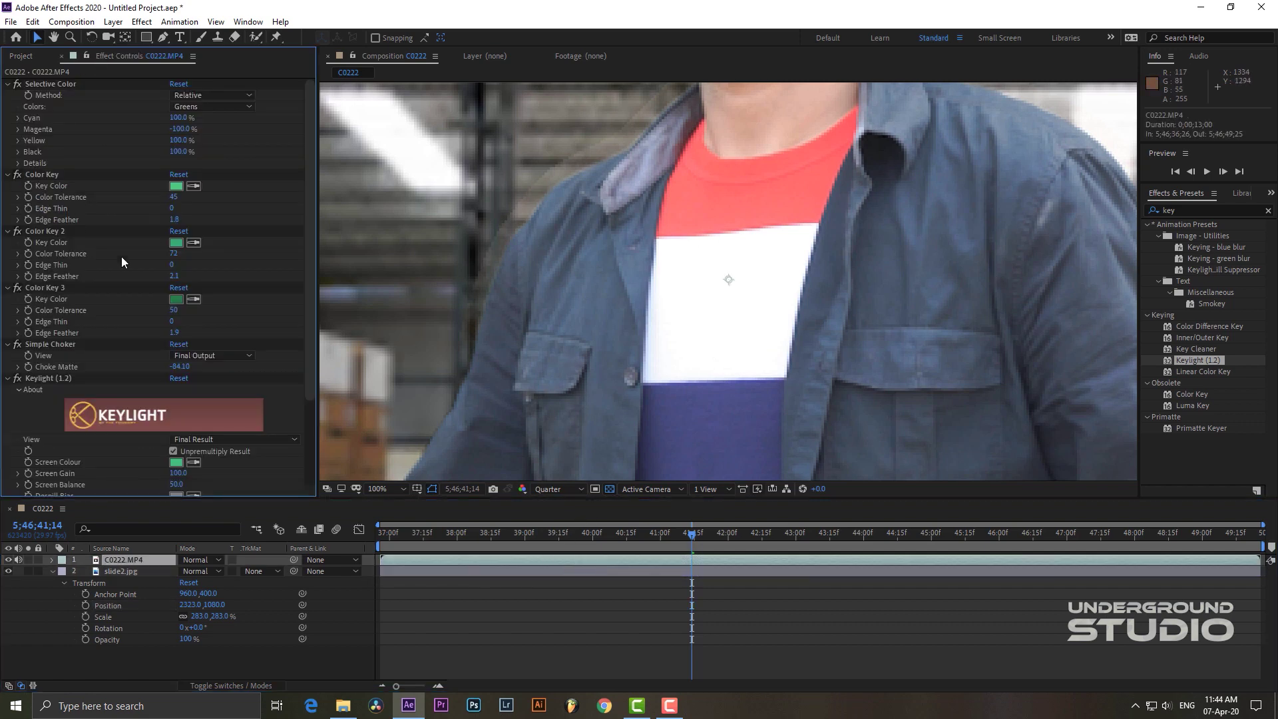
scroll(248, 389, down, 3)
scroll(248, 389, down, 1)
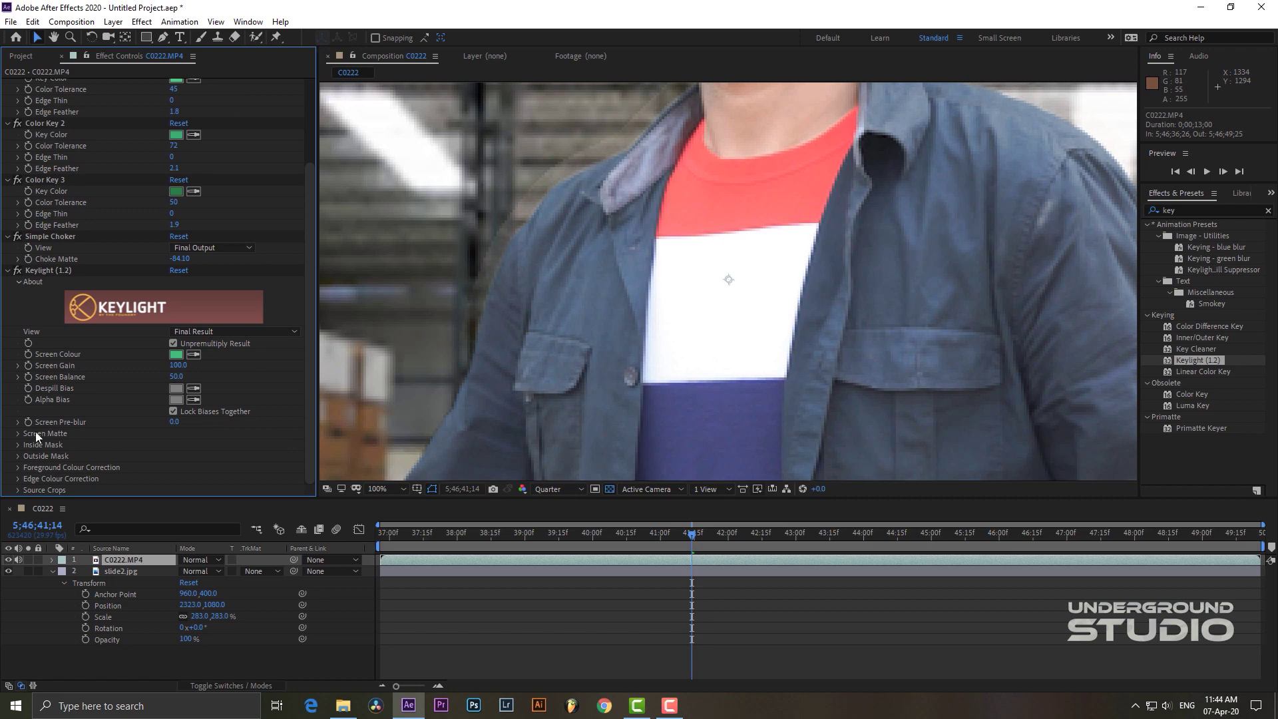
click(18, 437)
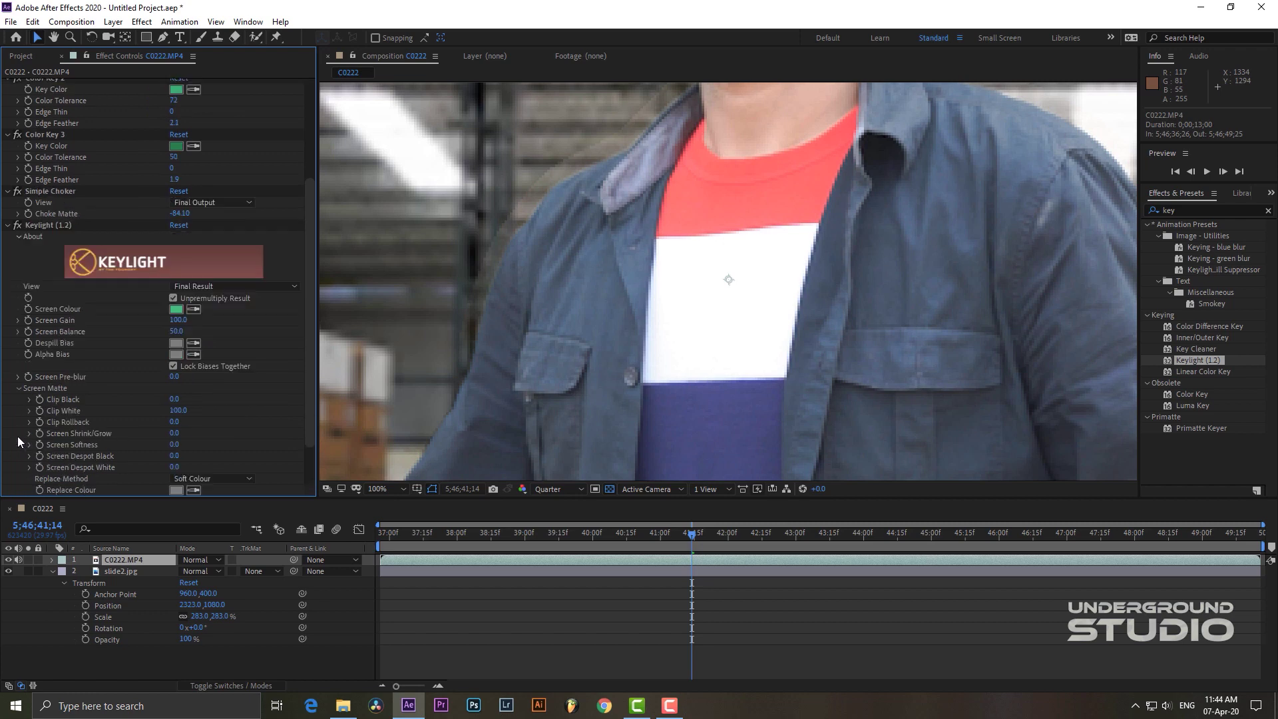
drag(174, 399, 178, 400)
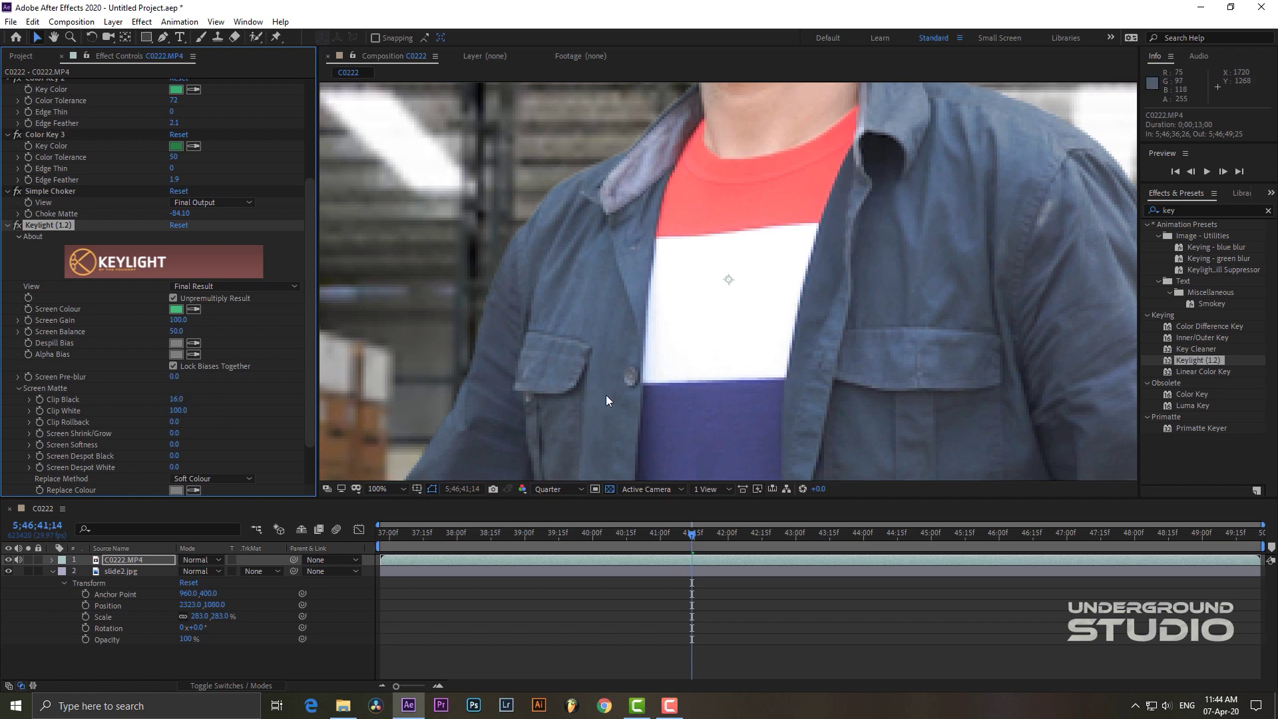
key(comma)
key(comma)
key(comma)
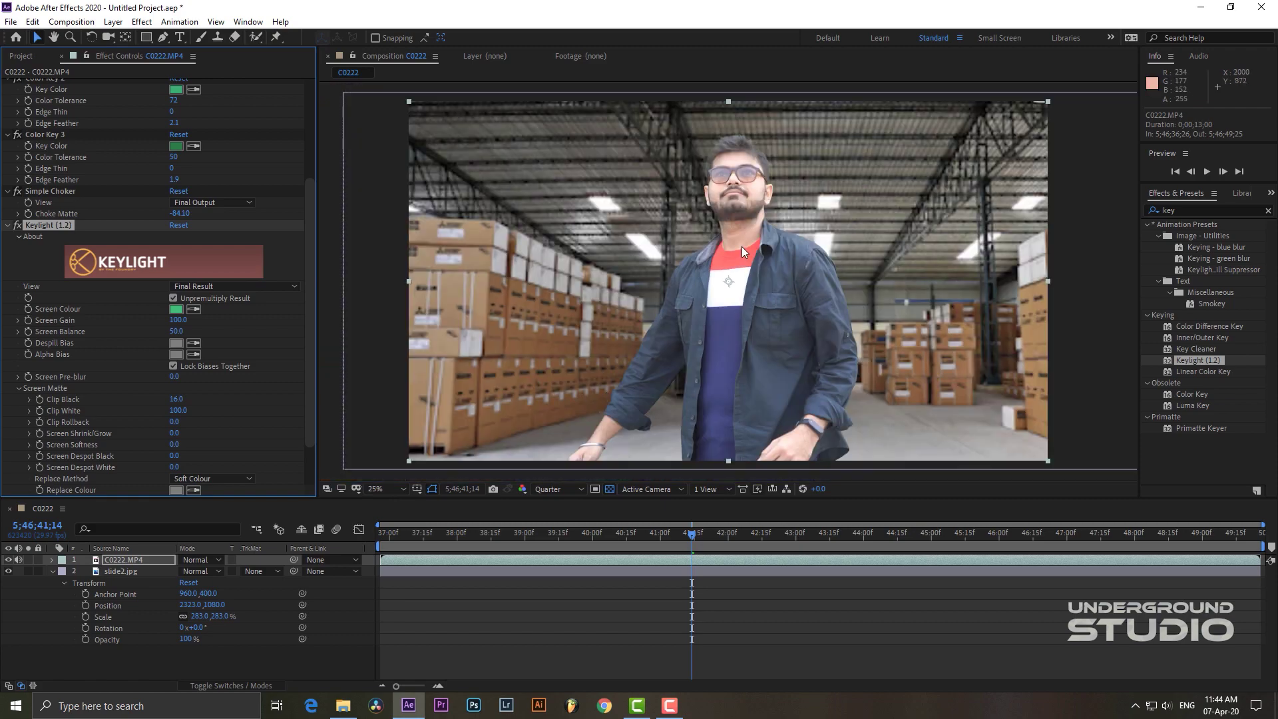
Zoom in on the man's face and hair and scrub the clip to inspect the key edges.
scroll(715, 246, up, 4)
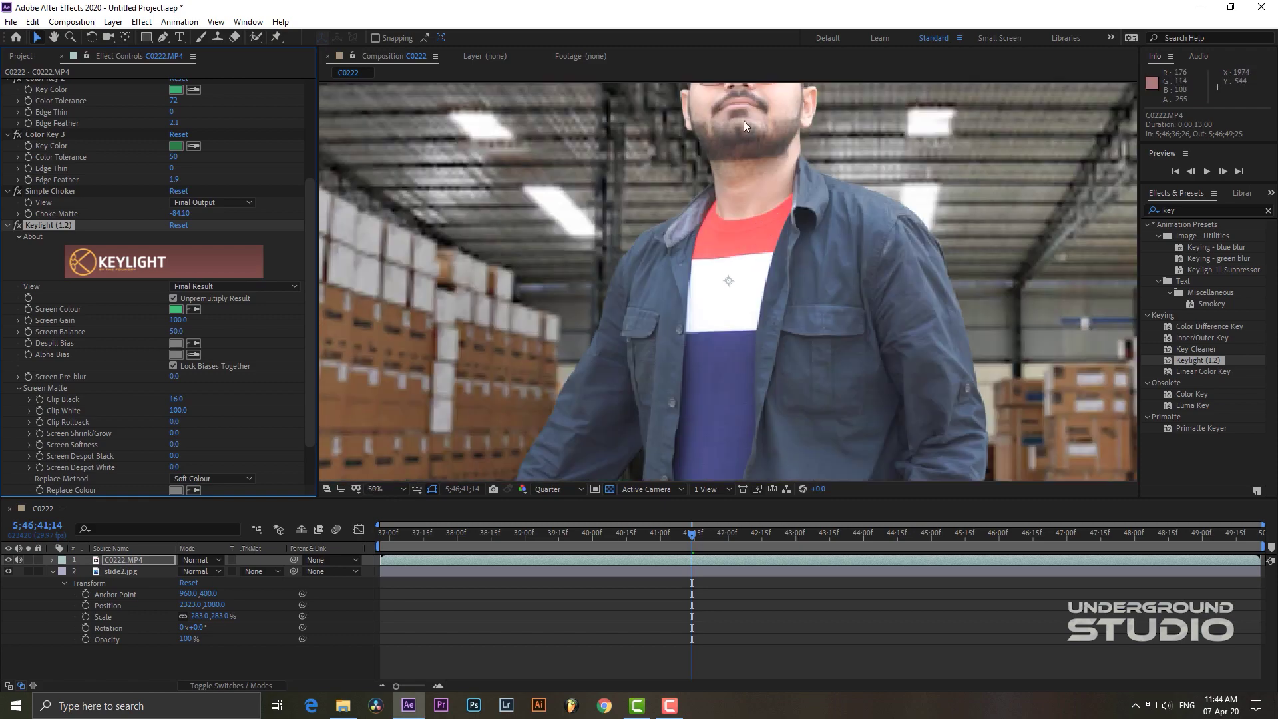
drag(756, 225, 707, 461)
scroll(707, 461, up, 3)
key(v)
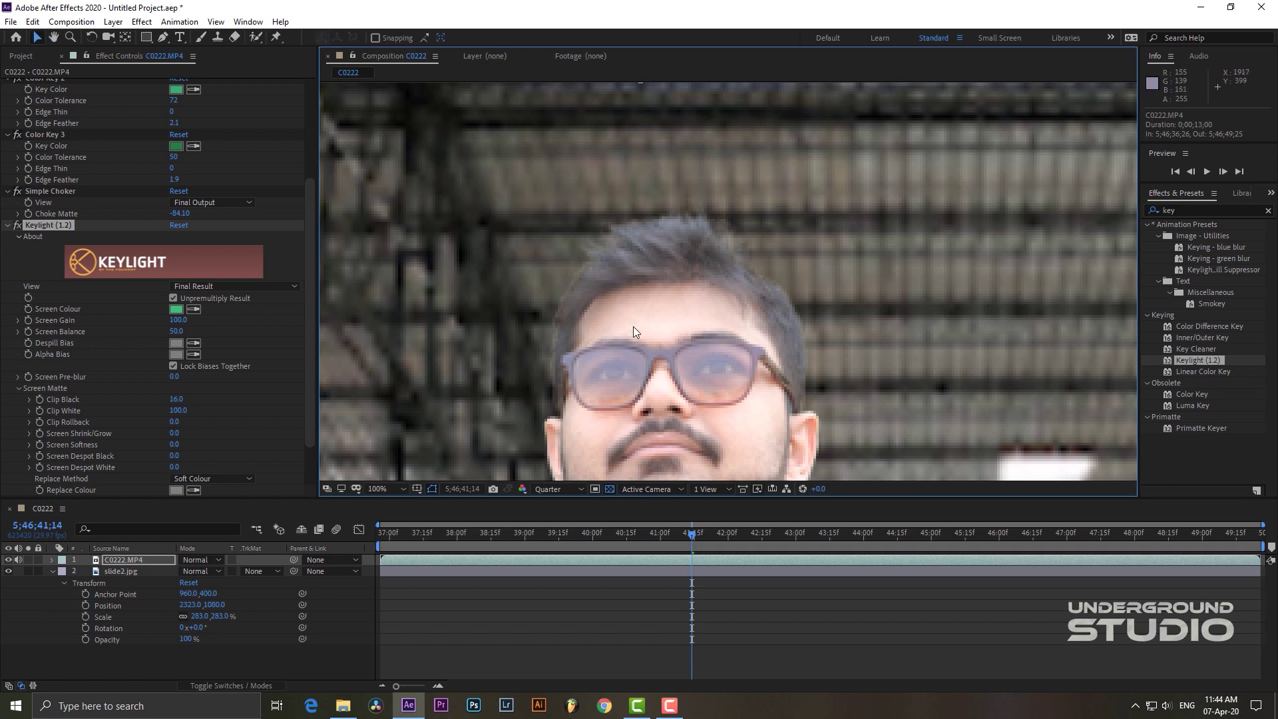
scroll(641, 298, up, 2)
scroll(641, 298, down, 2)
drag(649, 537, 813, 556)
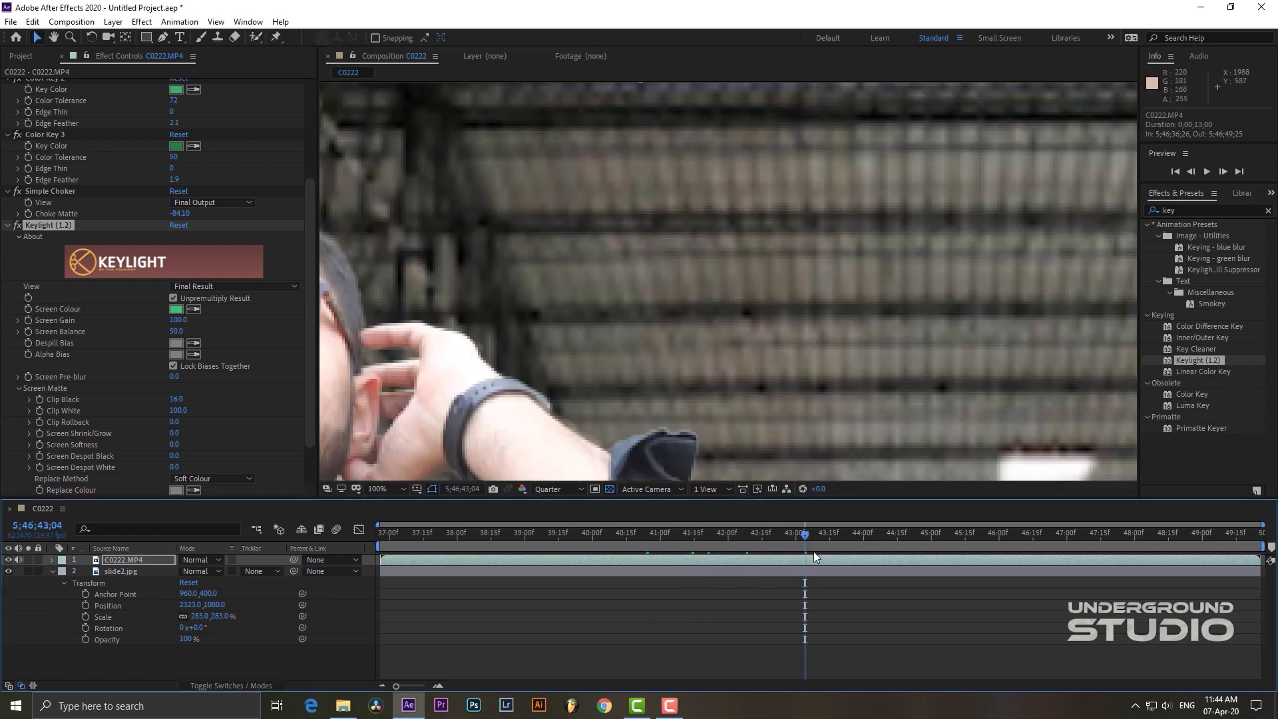
mouse_move(738, 541)
mouse_down()
mouse_move(673, 537)
mouse_move(757, 538)
mouse_move(733, 532)
mouse_up()
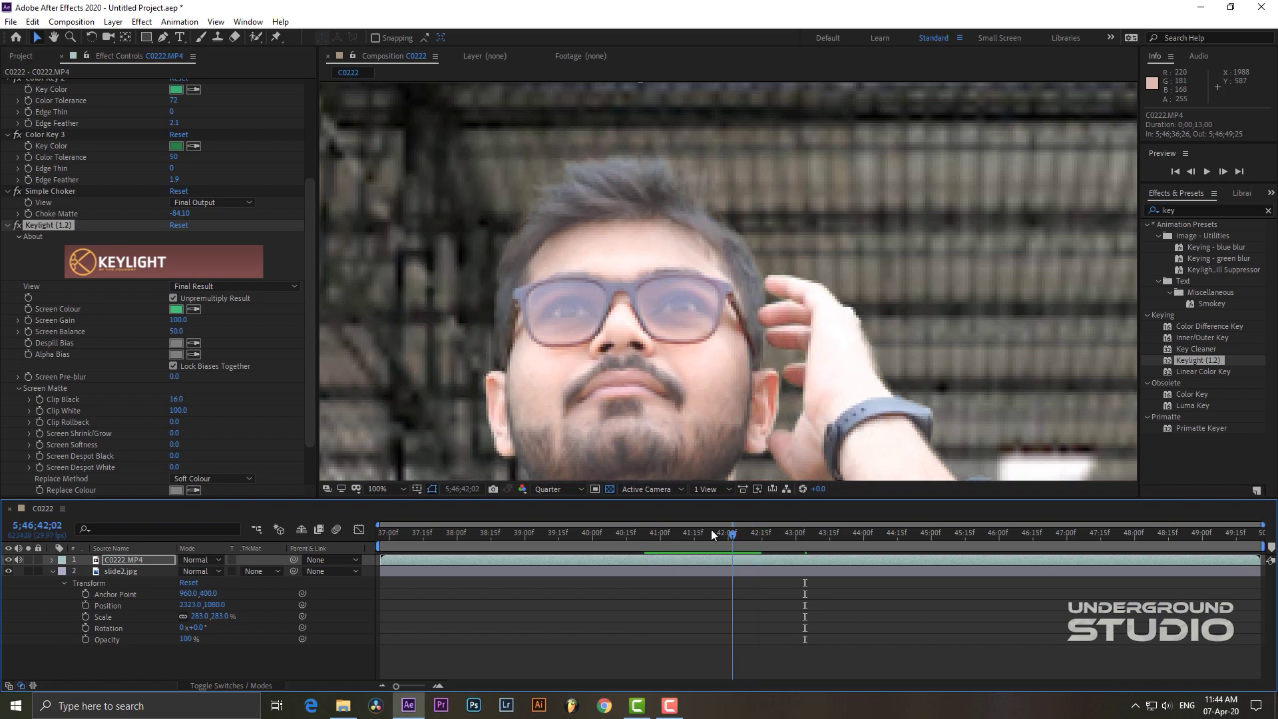
Set the preview Resolution to Full and search Effects & Presets for 'blur'.
click(577, 490)
click(553, 521)
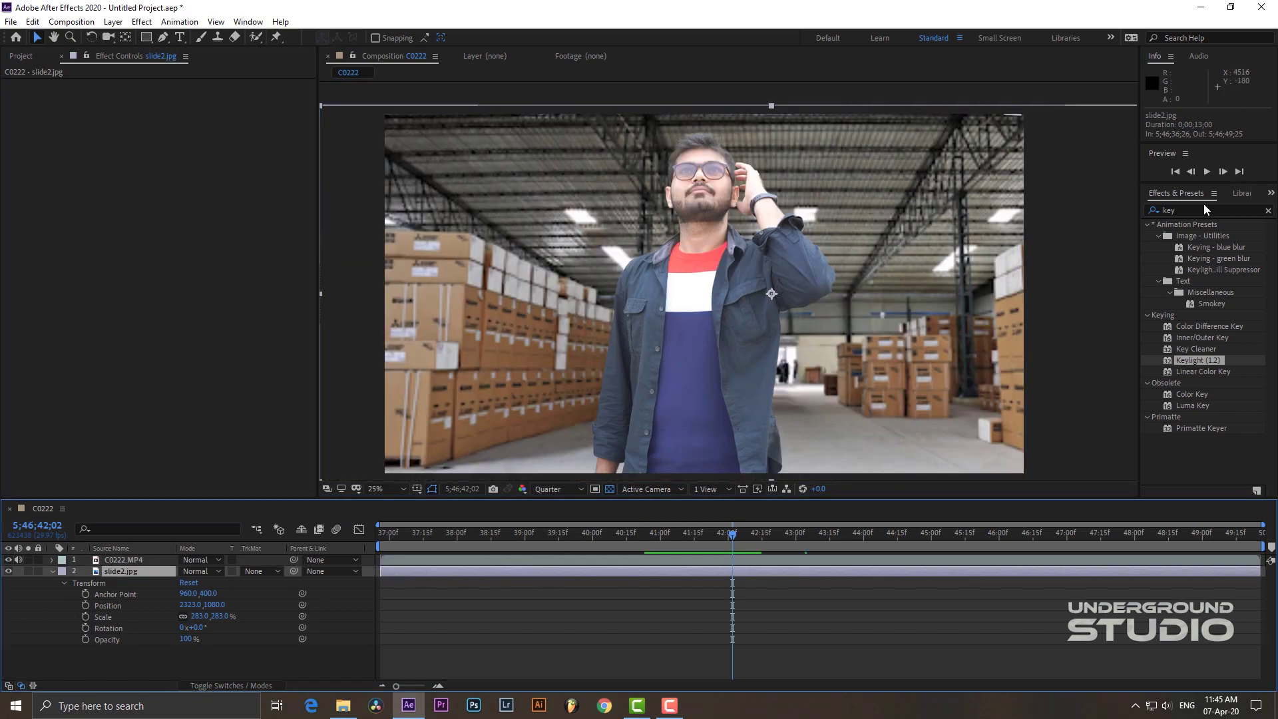
click(1206, 209)
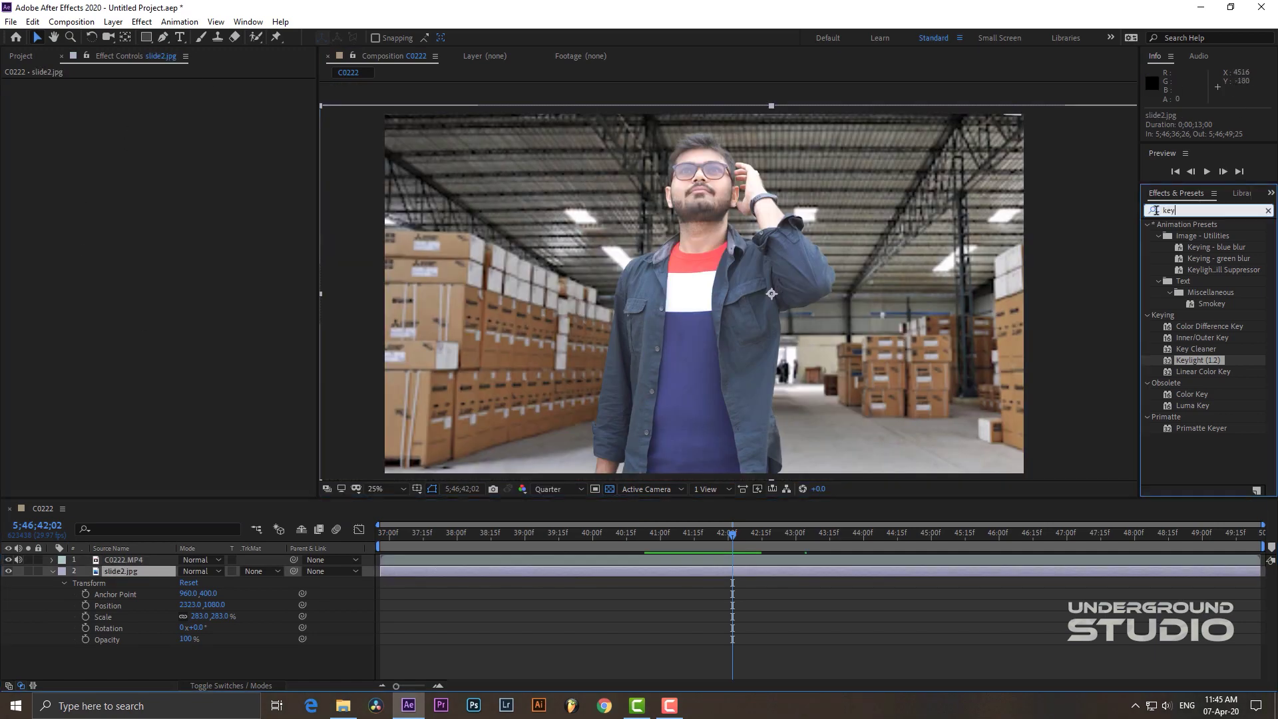
text(blur)
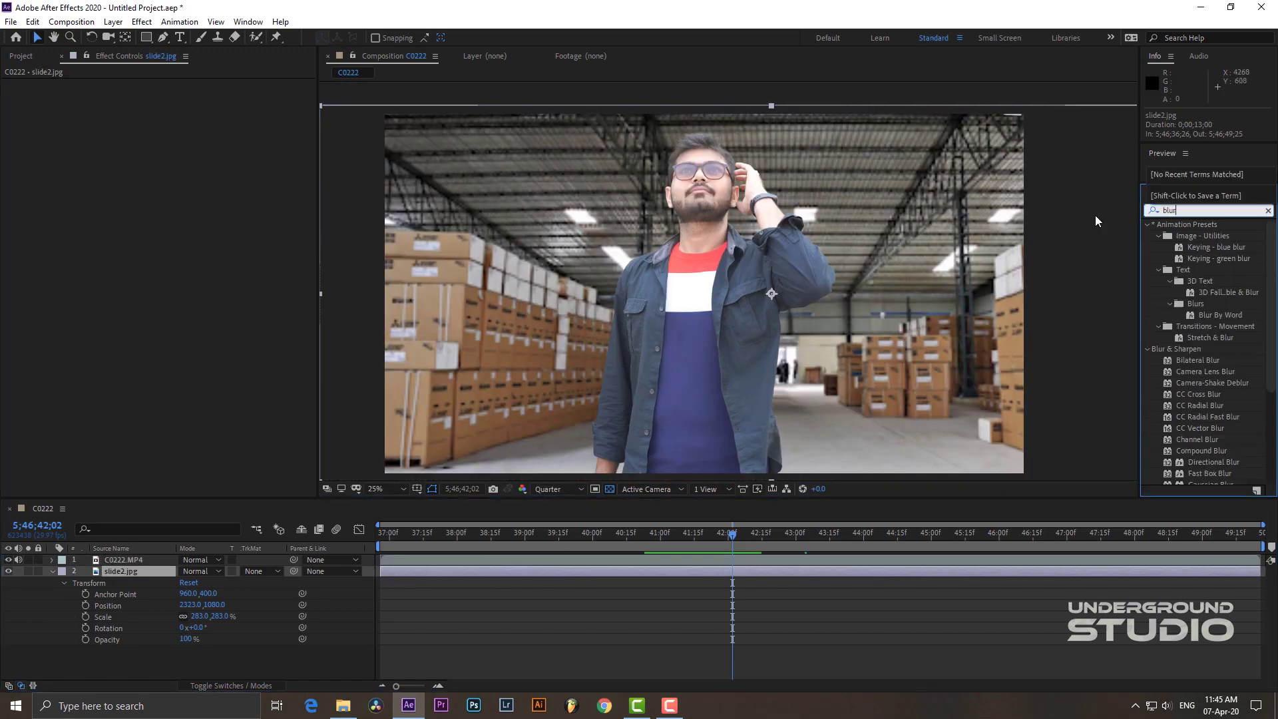
Apply Gaussian Blur at Blurriness 9.1 to slide2.jpg and preview from an earlier frame.
scroll(1228, 373, down, 5)
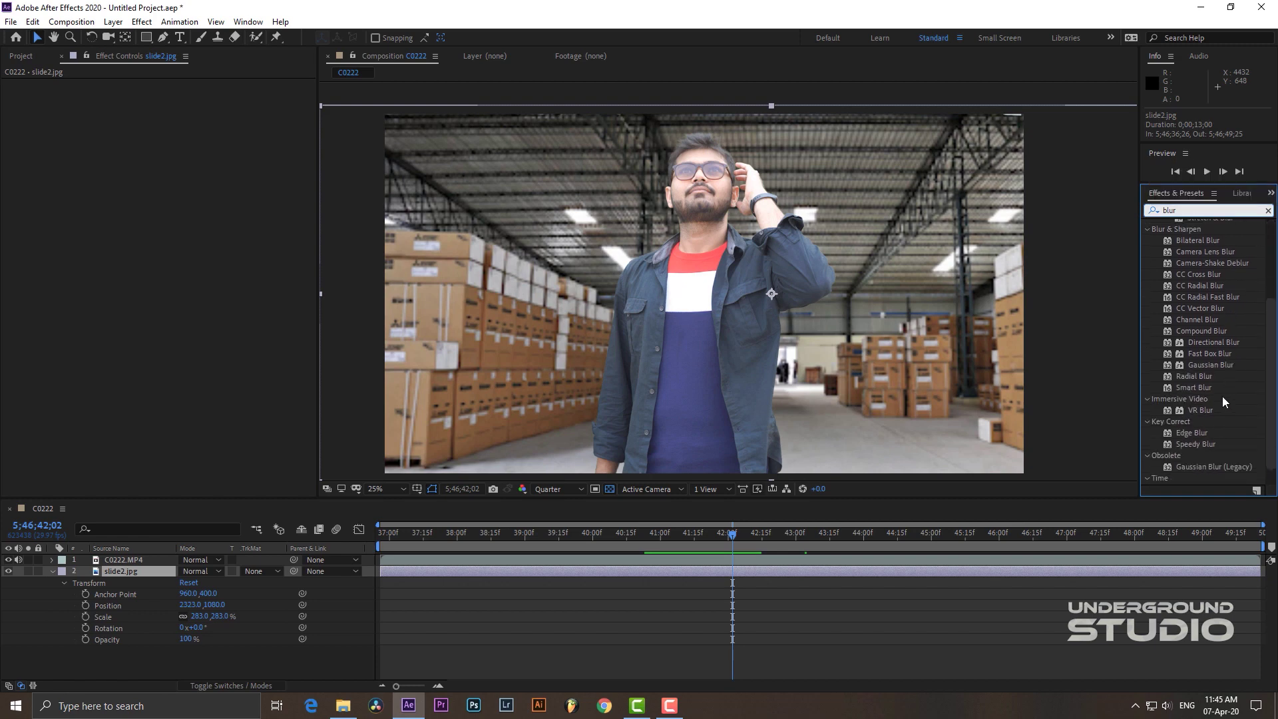
scroll(1237, 426, down, 3)
scroll(1233, 436, up, 2)
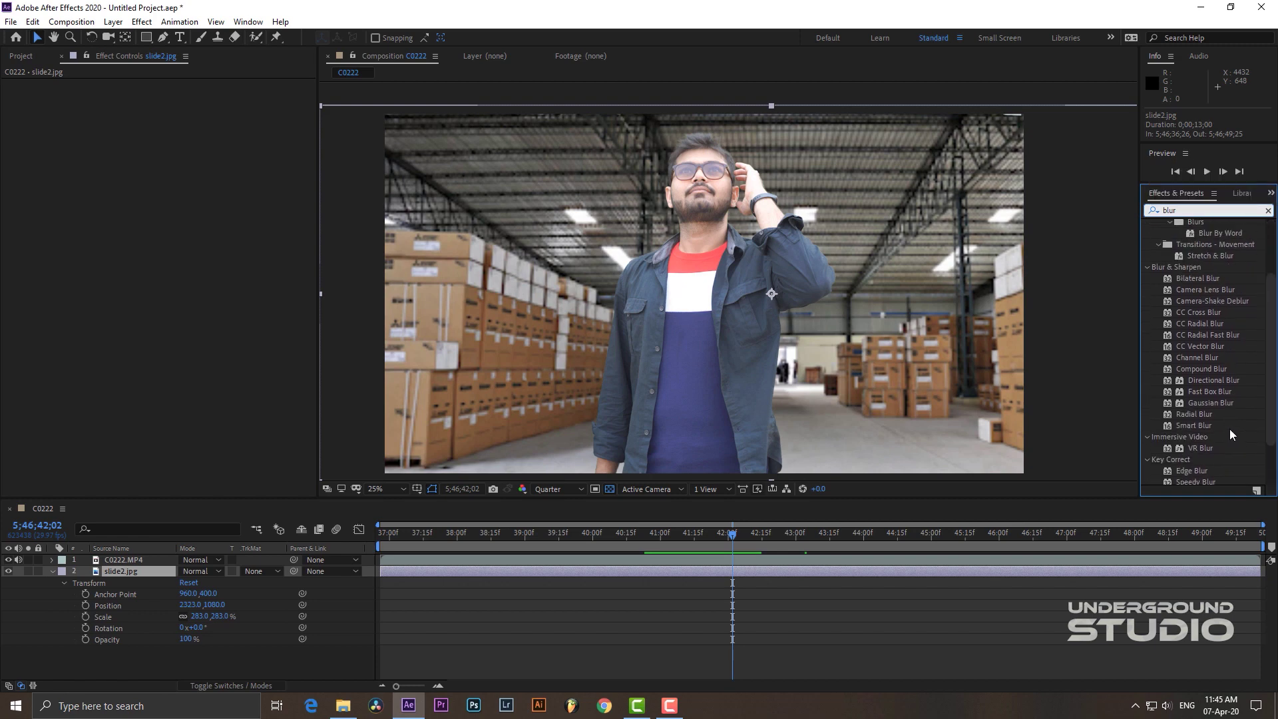
drag(1212, 404, 699, 574)
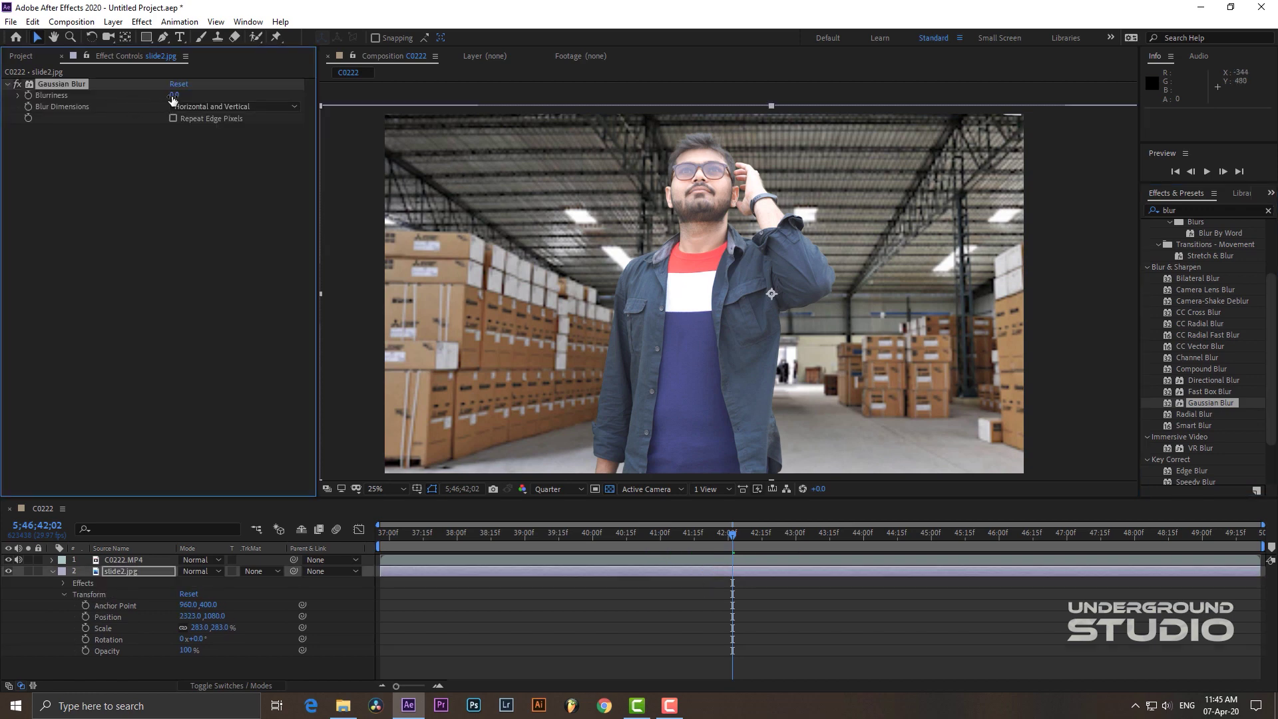
drag(200, 95, 227, 95)
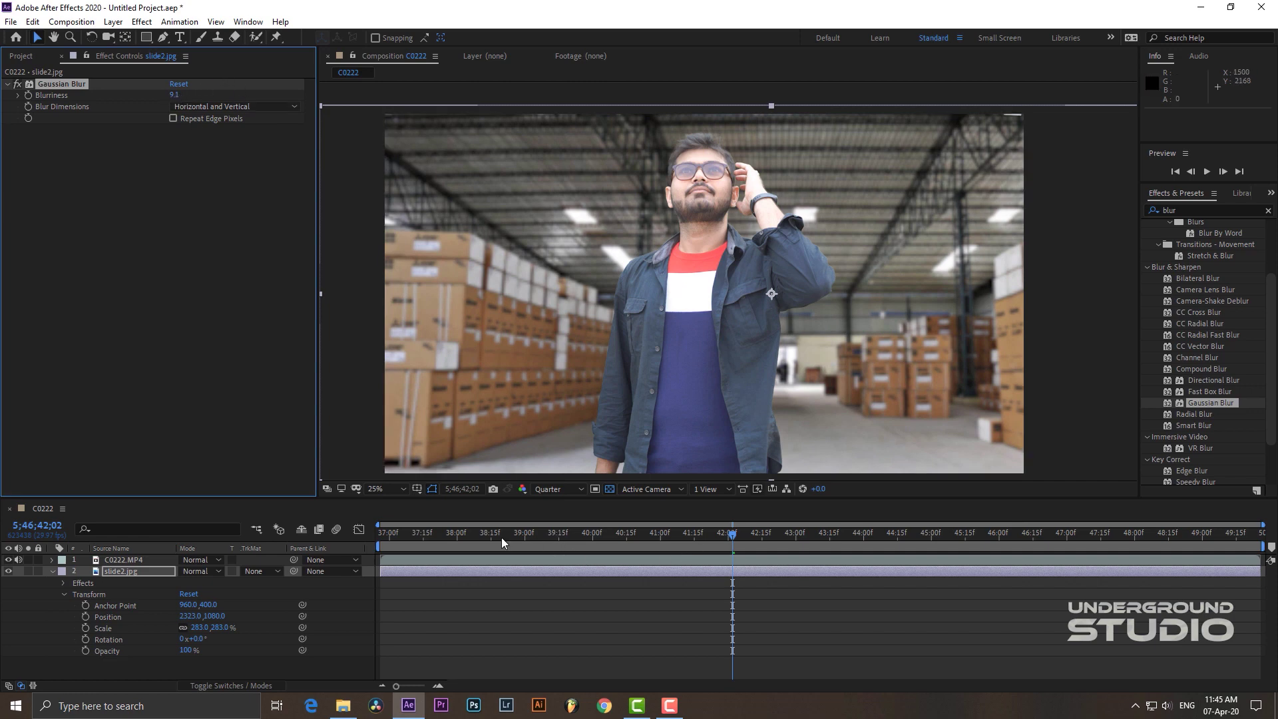
drag(462, 536, 494, 540)
key(space)
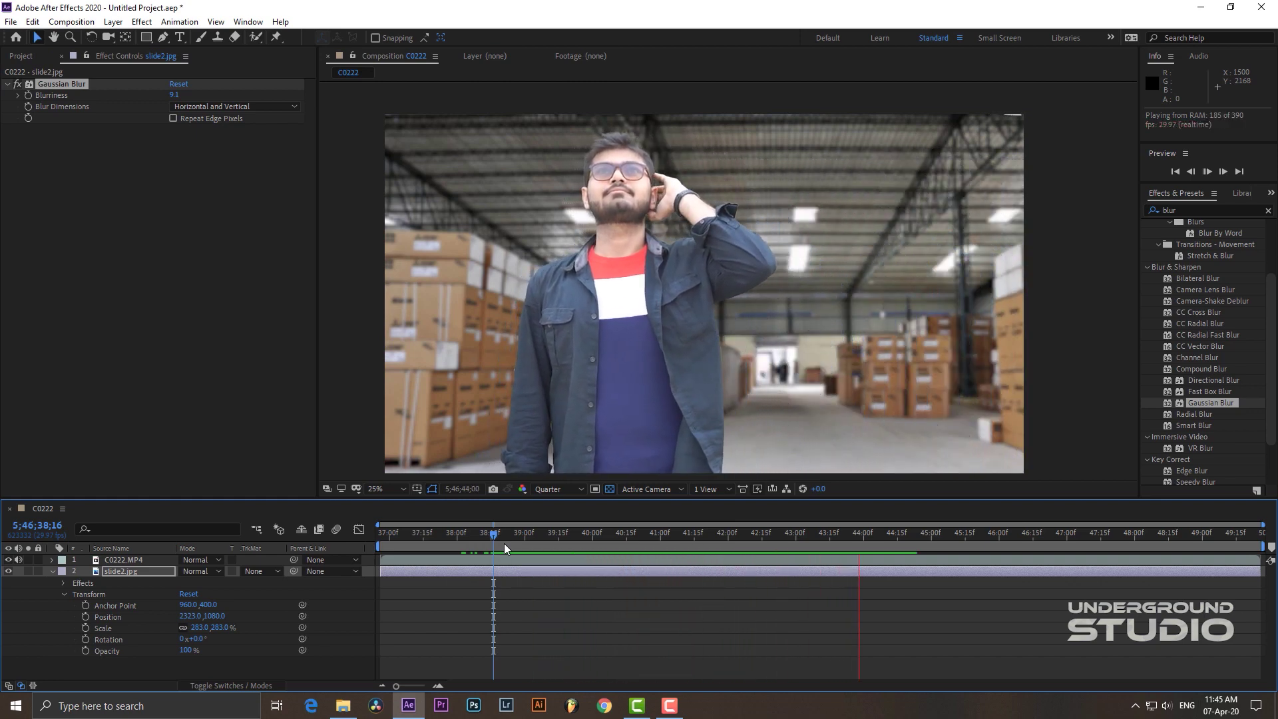
Stop the preview and move the C0222.MP4 layer down to Position 1920, 1221.
click(171, 572)
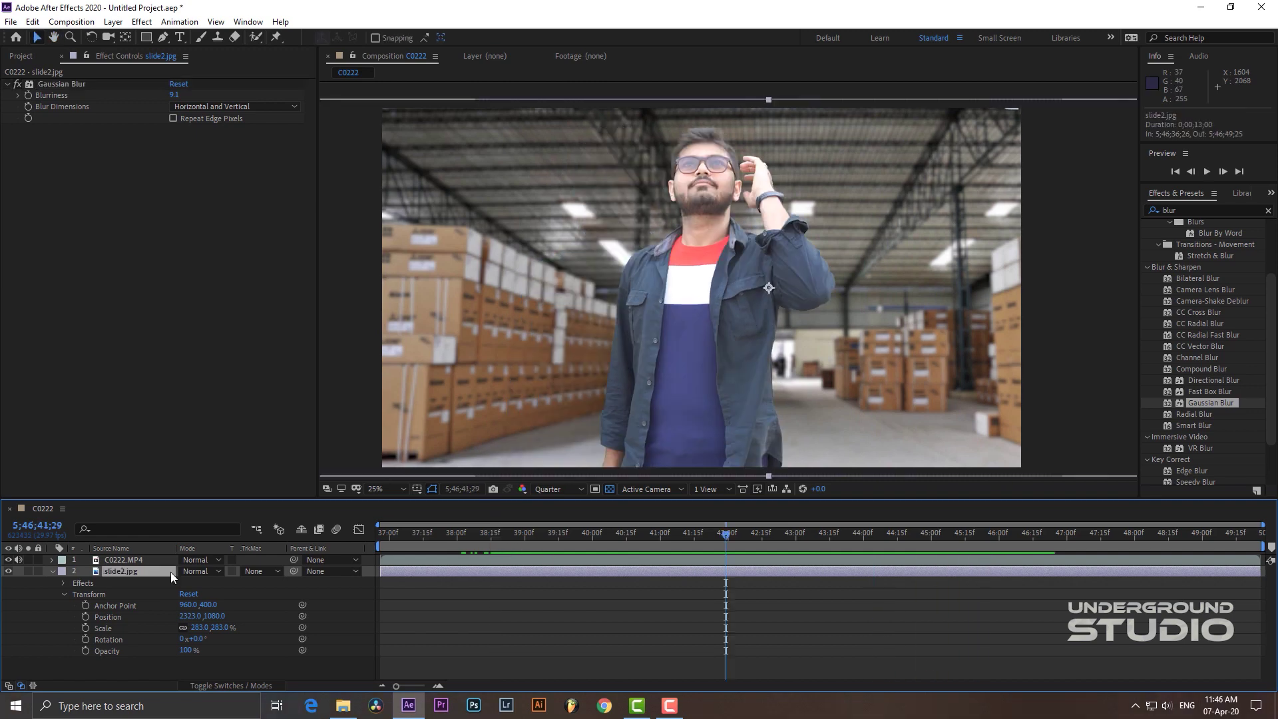
click(461, 561)
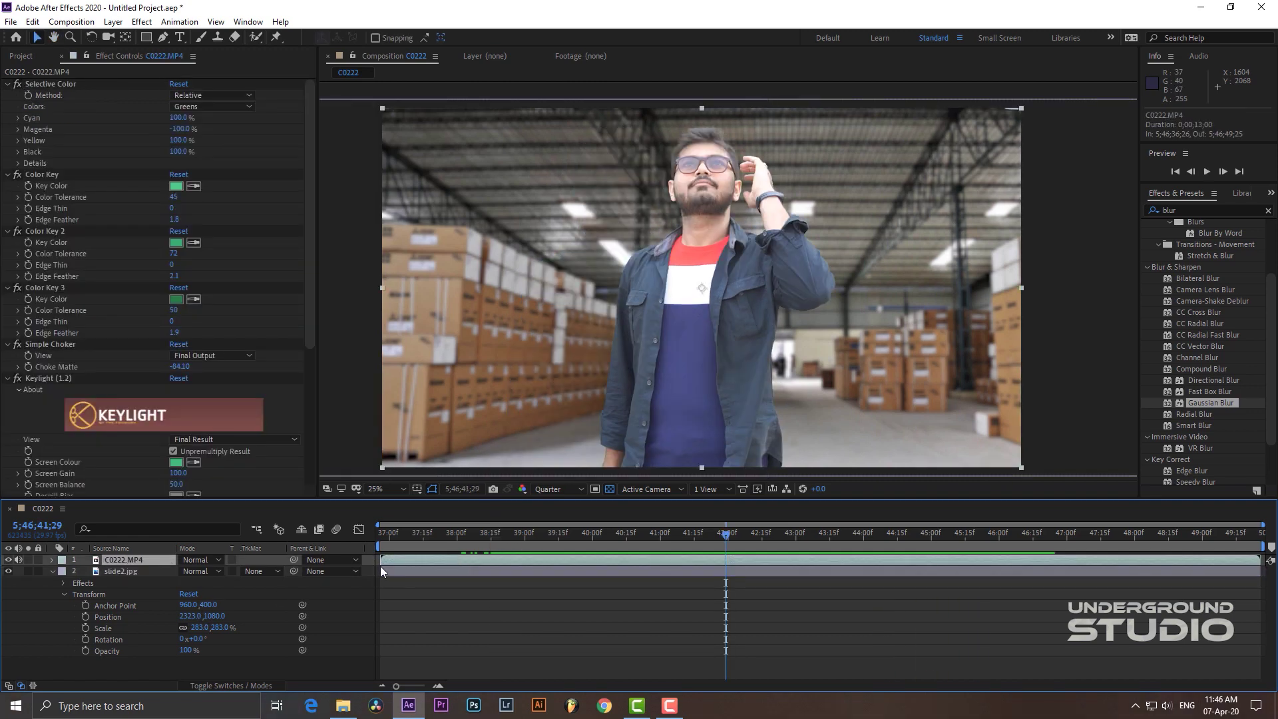
click(53, 561)
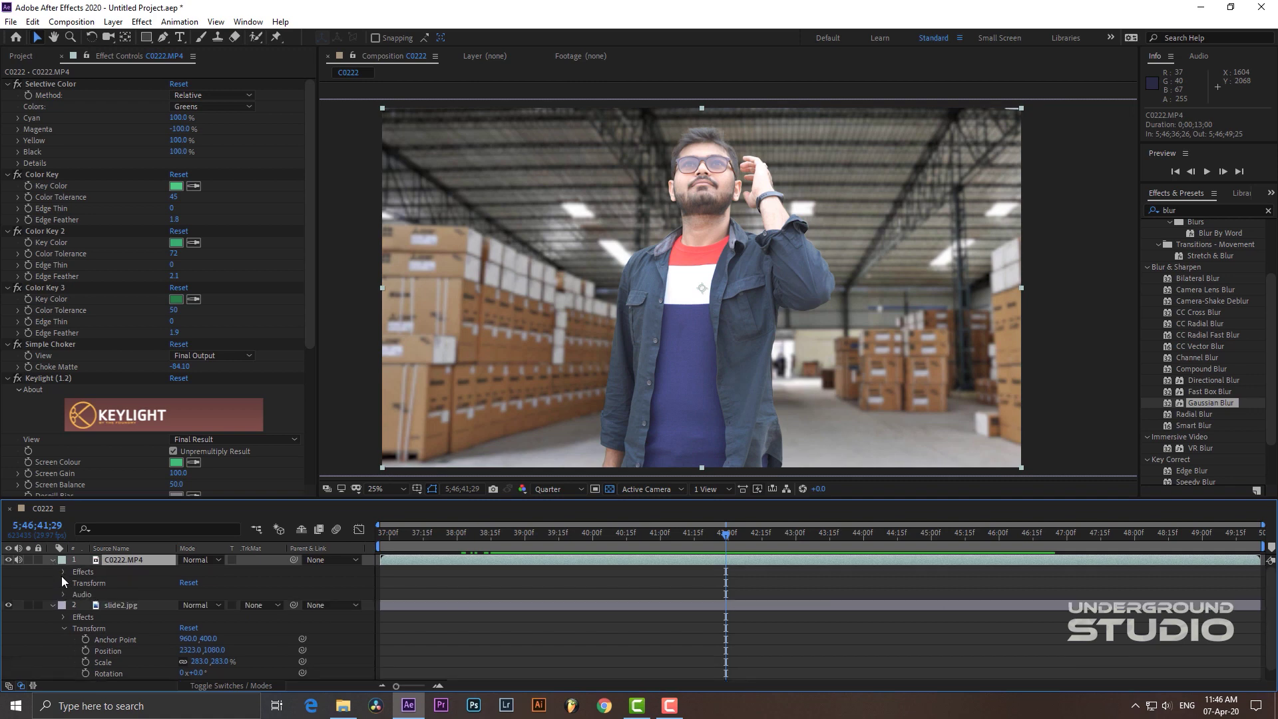
click(64, 583)
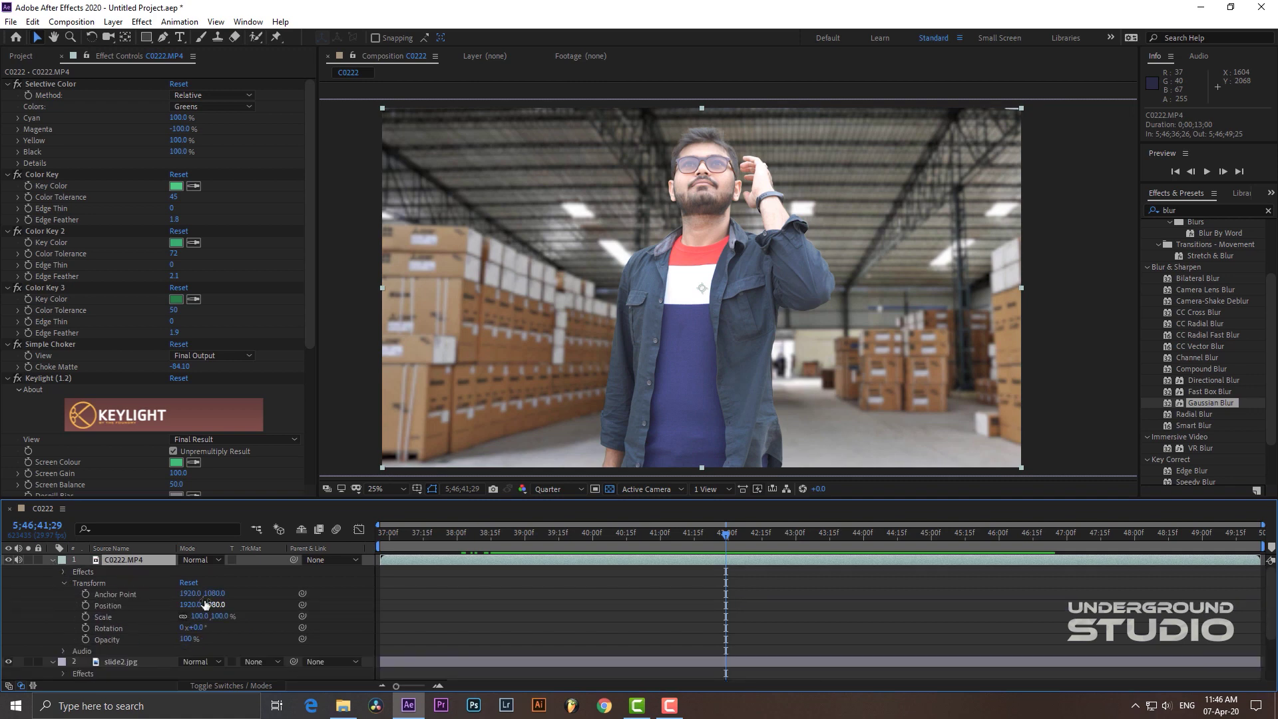
drag(208, 605, 297, 626)
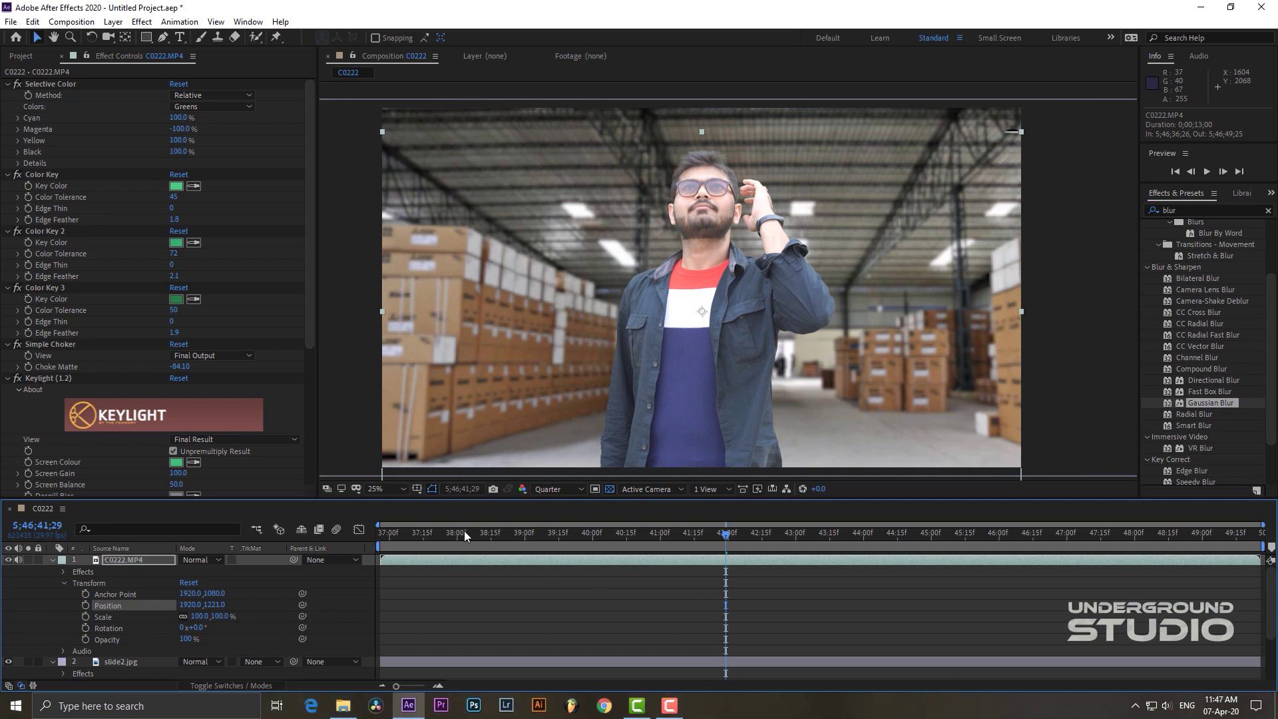
Play back the composite from an earlier frame to review the man's new position.
click(466, 534)
click(1208, 172)
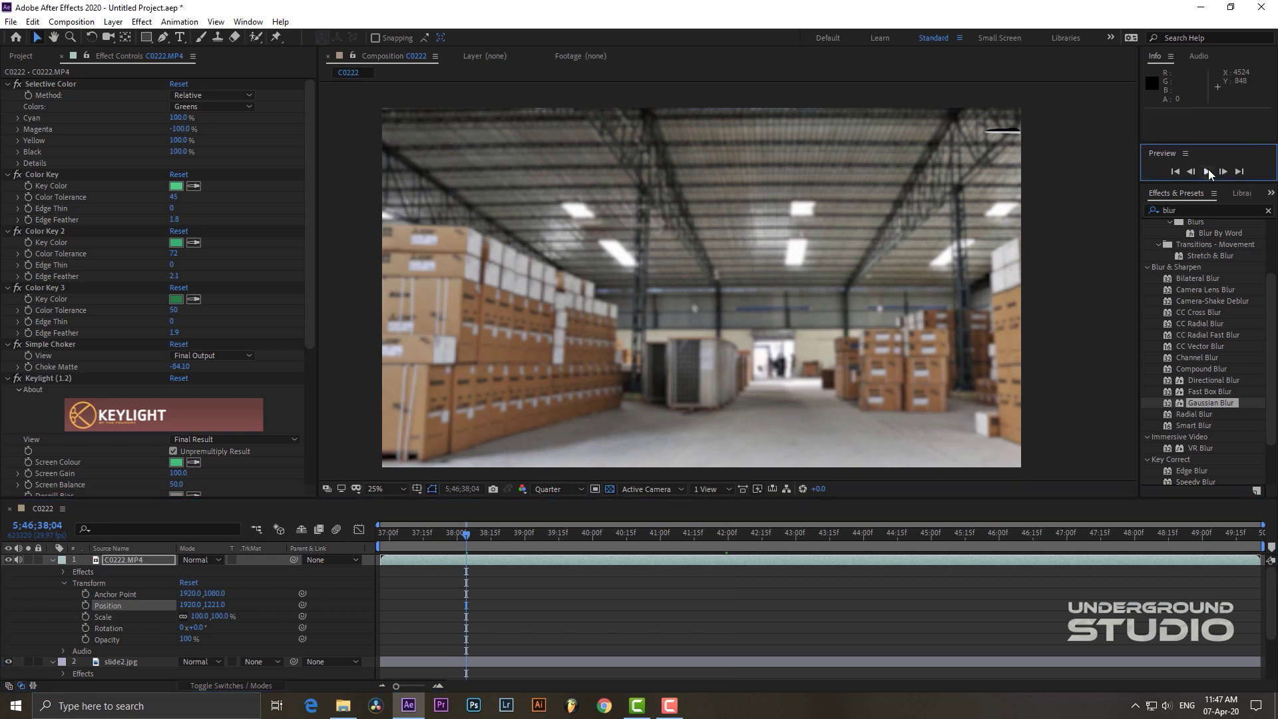
click(1208, 171)
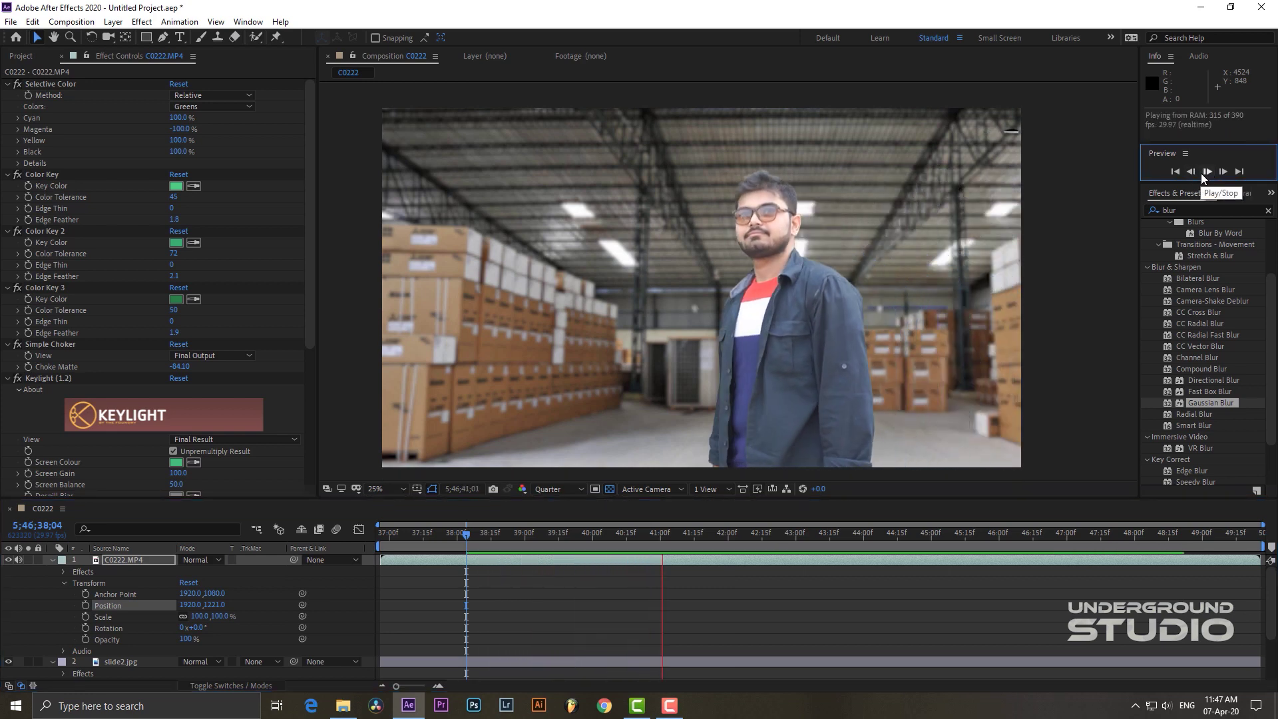
click(1202, 170)
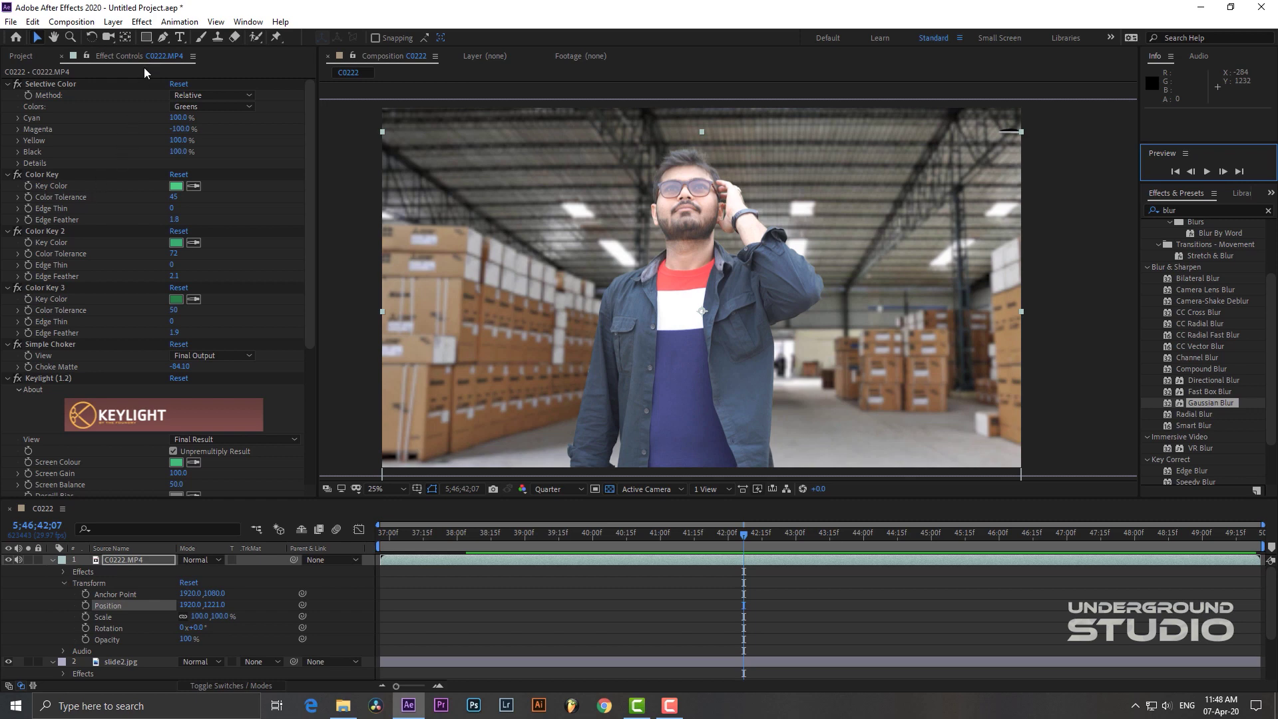
Draw a closed rectangular Pen-tool mask around the man on the C0222.MP4 layer.
click(163, 37)
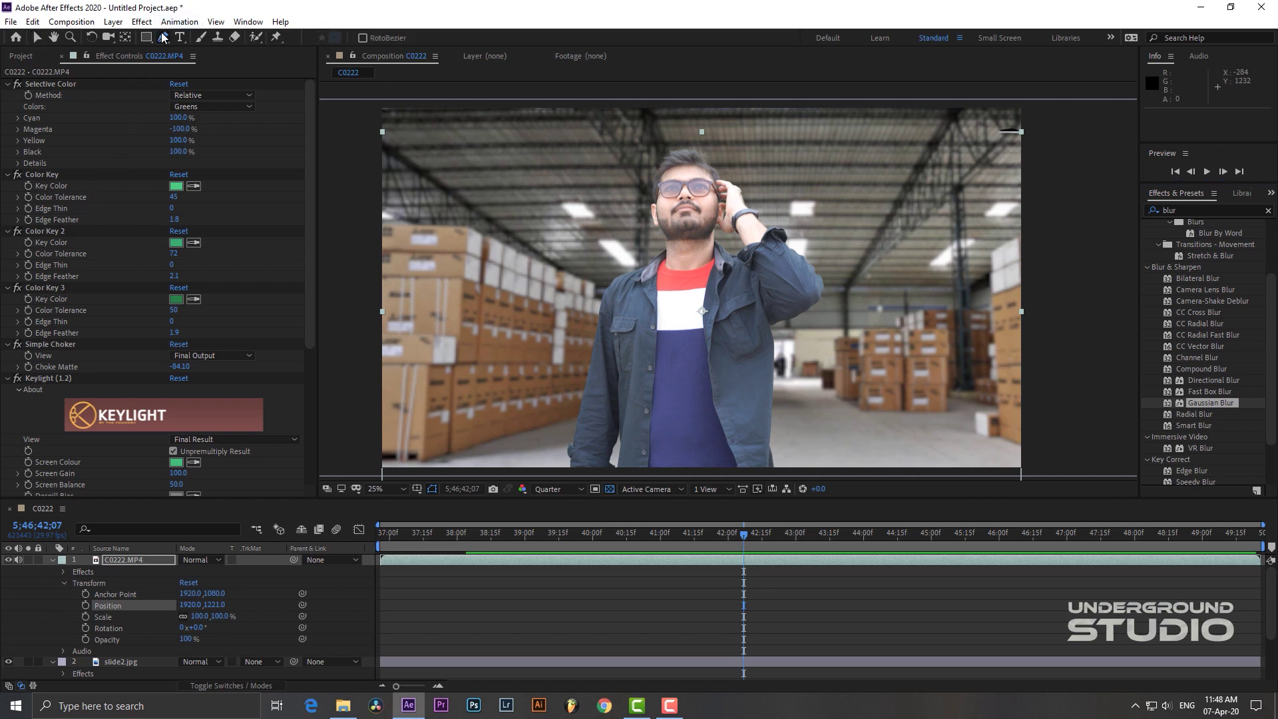
click(529, 138)
click(709, 139)
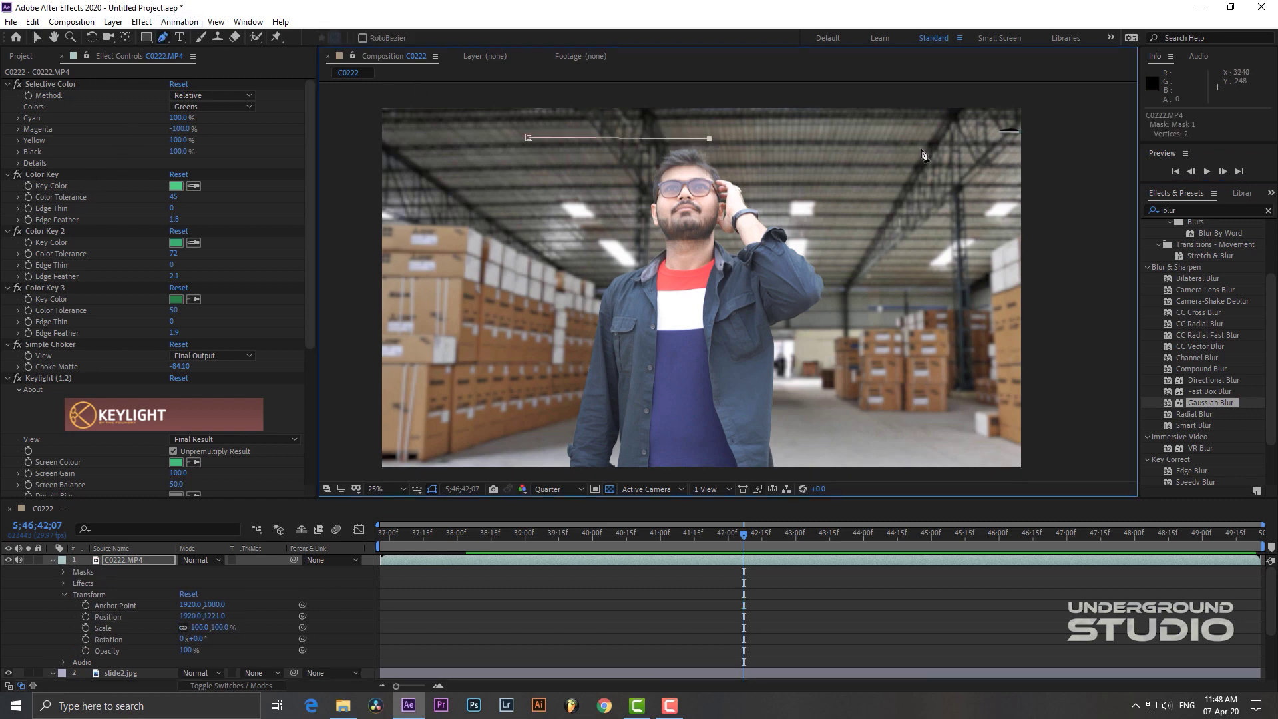
click(920, 140)
click(1038, 138)
click(1044, 187)
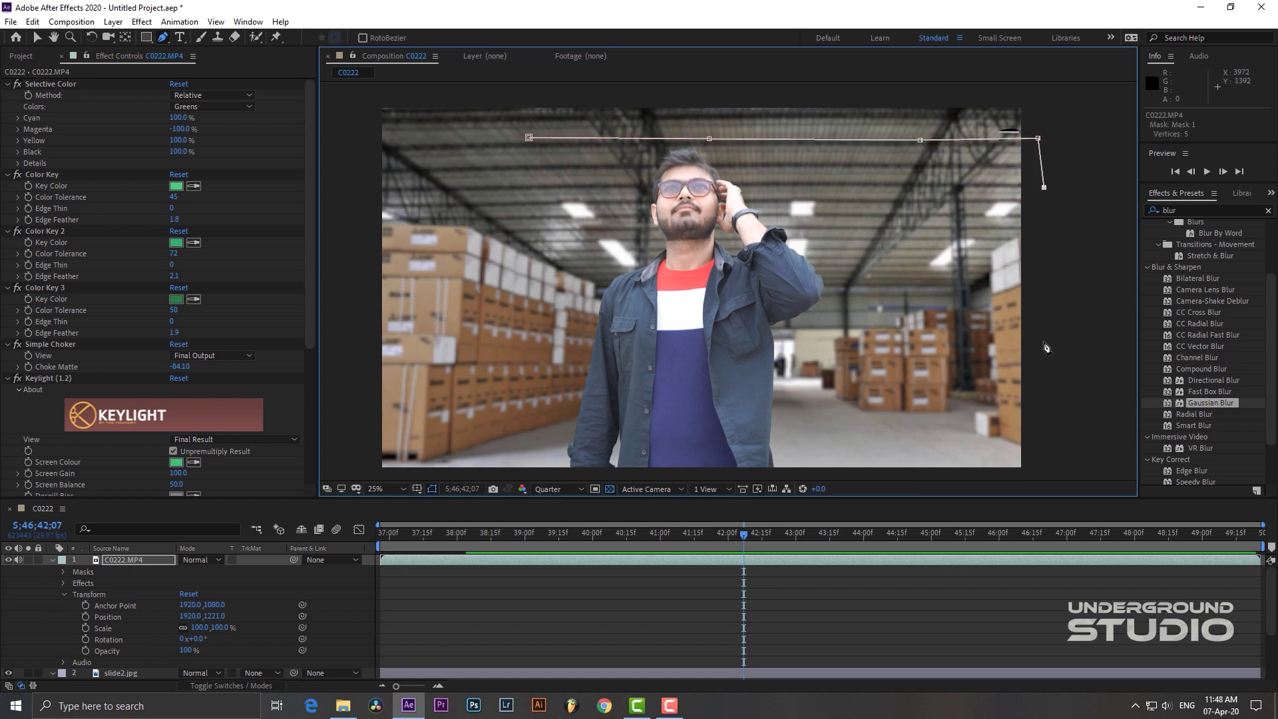
click(1045, 372)
click(1040, 465)
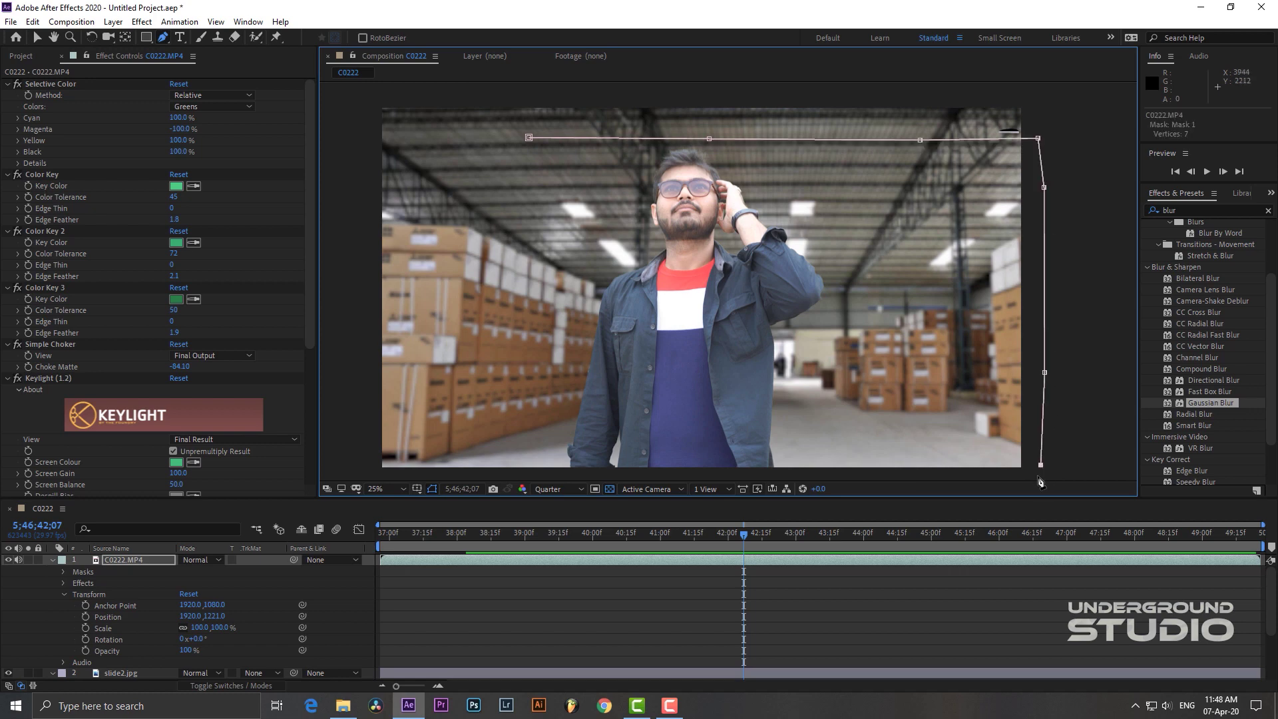
click(1037, 475)
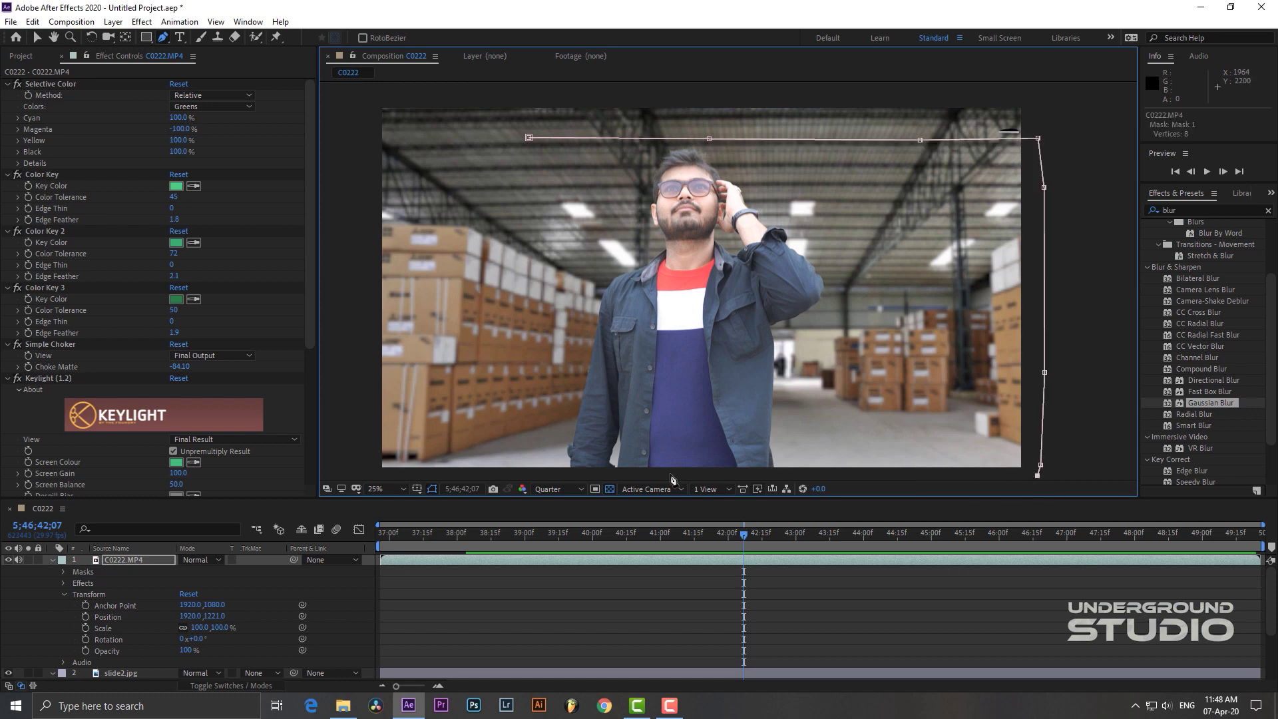
click(420, 475)
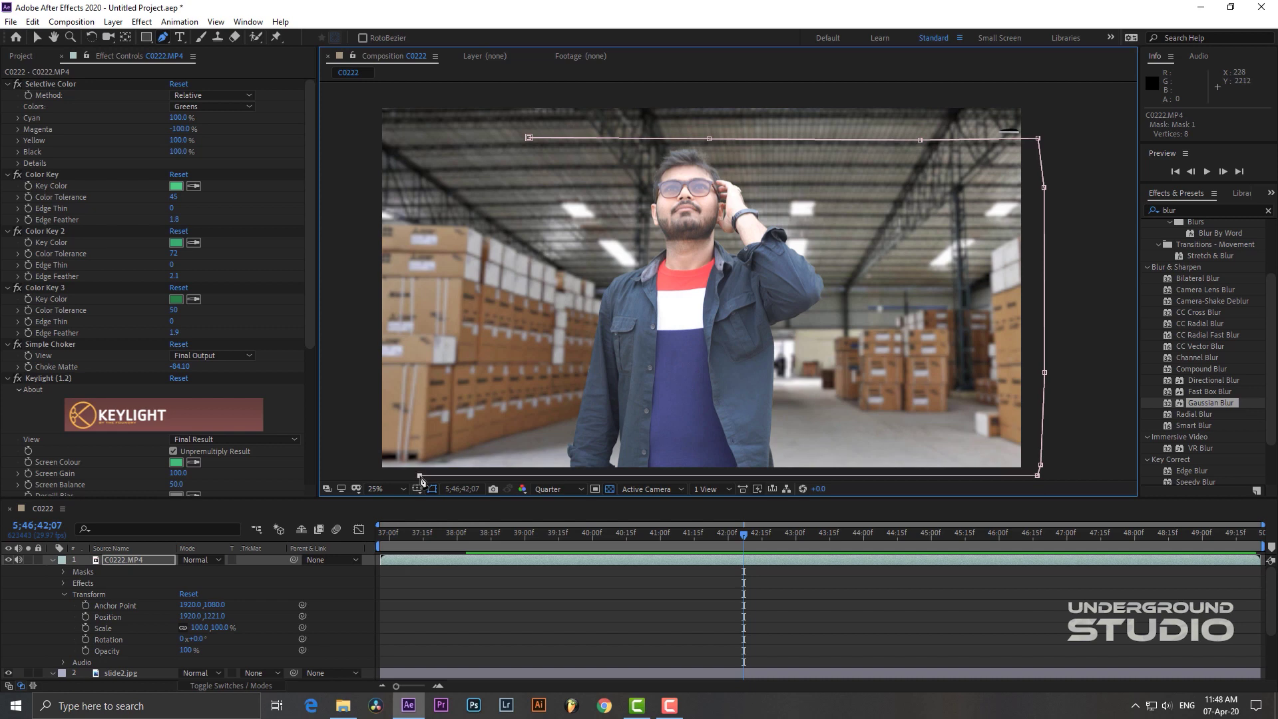
click(418, 181)
click(529, 139)
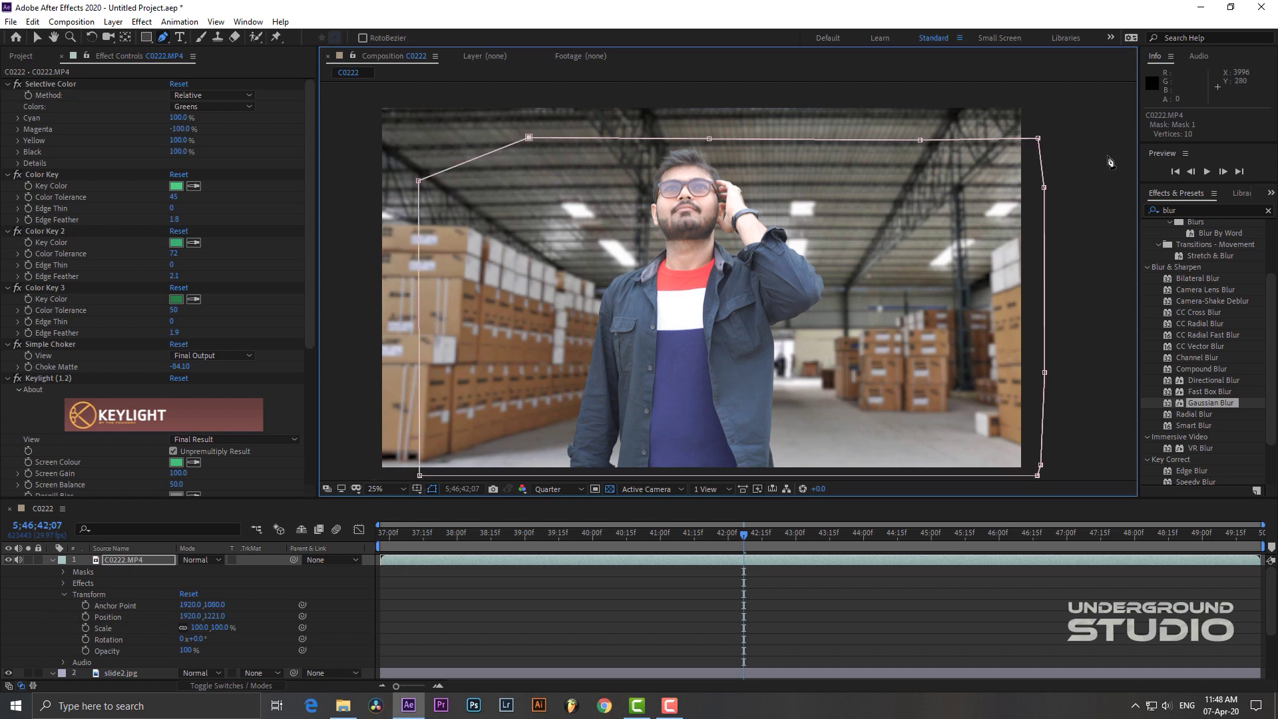
Nudge the top-right mask vertex down slightly and preview the composite from an earlier frame.
drag(1039, 139, 1038, 142)
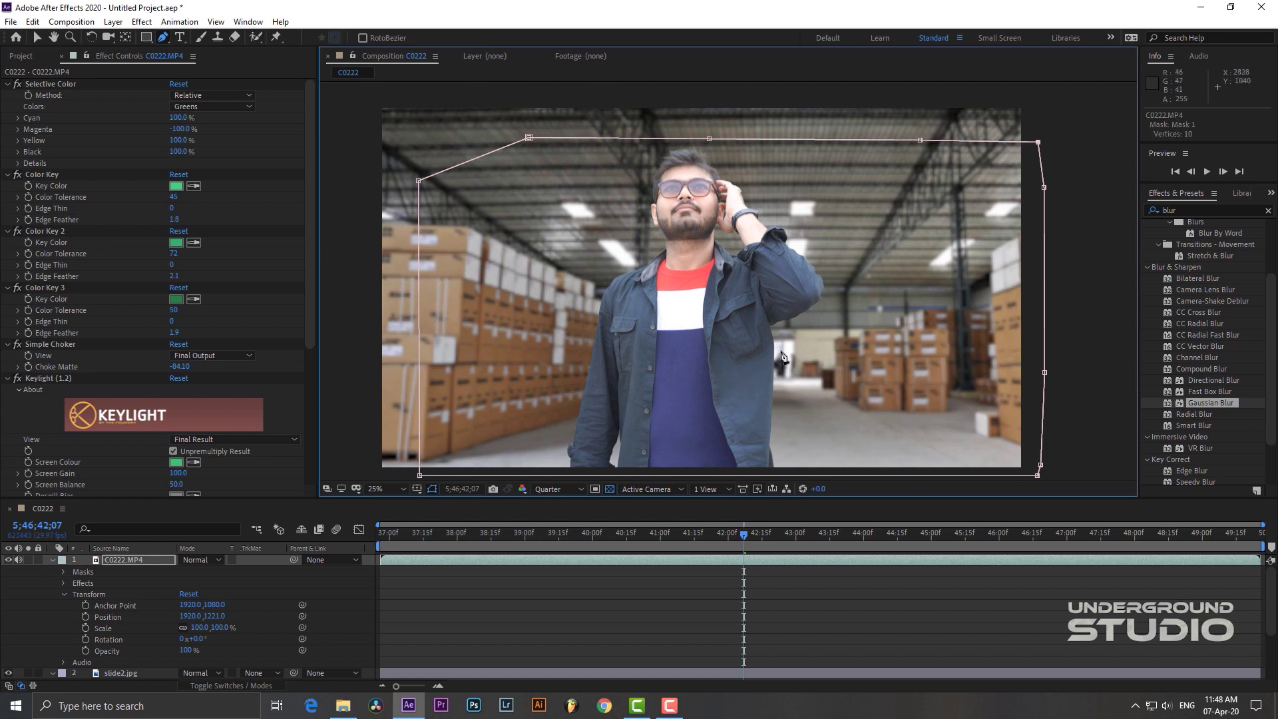
drag(743, 536, 639, 533)
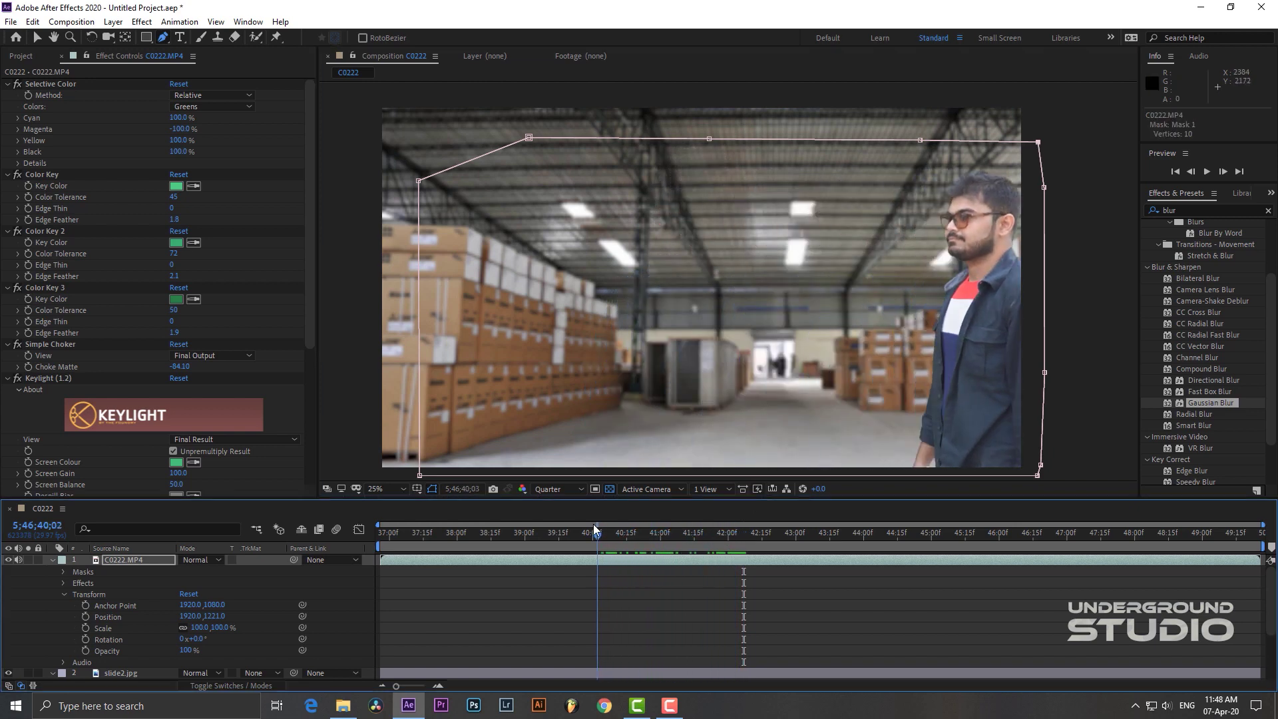
mouse_move(639, 533)
mouse_down()
mouse_move(610, 528)
mouse_move(868, 517)
mouse_move(537, 532)
mouse_move(757, 541)
mouse_move(641, 557)
mouse_up()
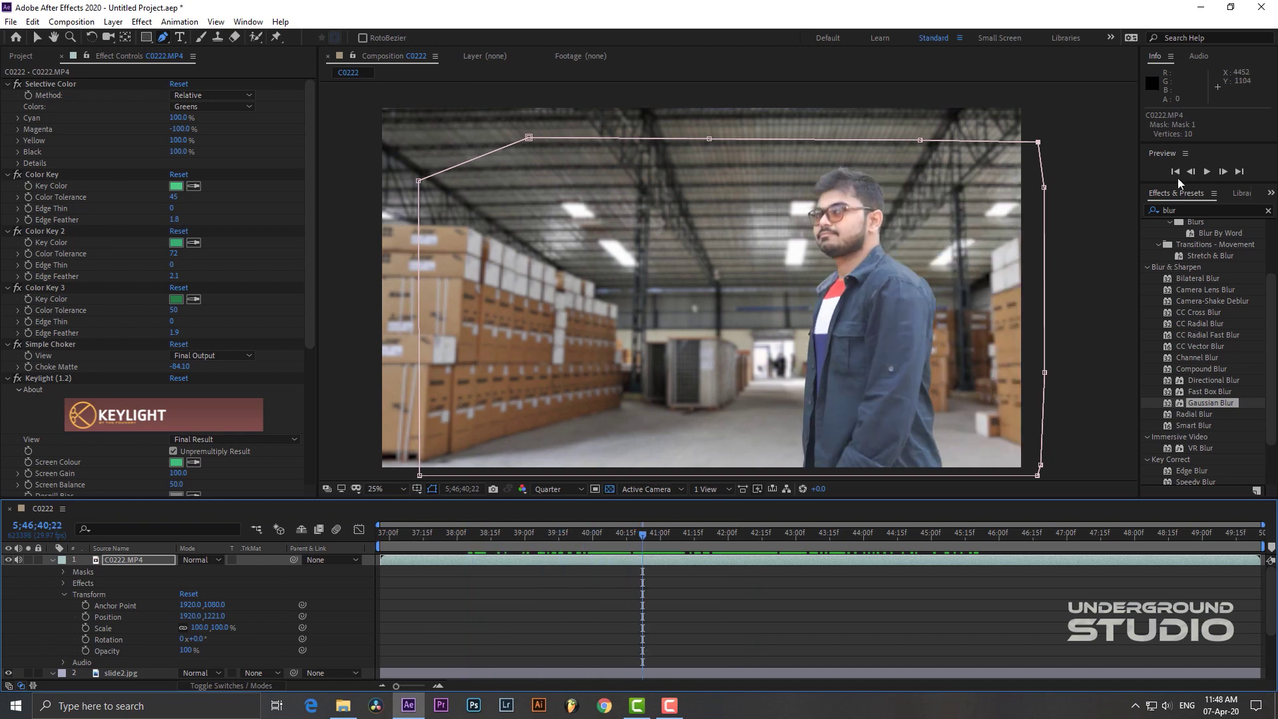
click(1206, 172)
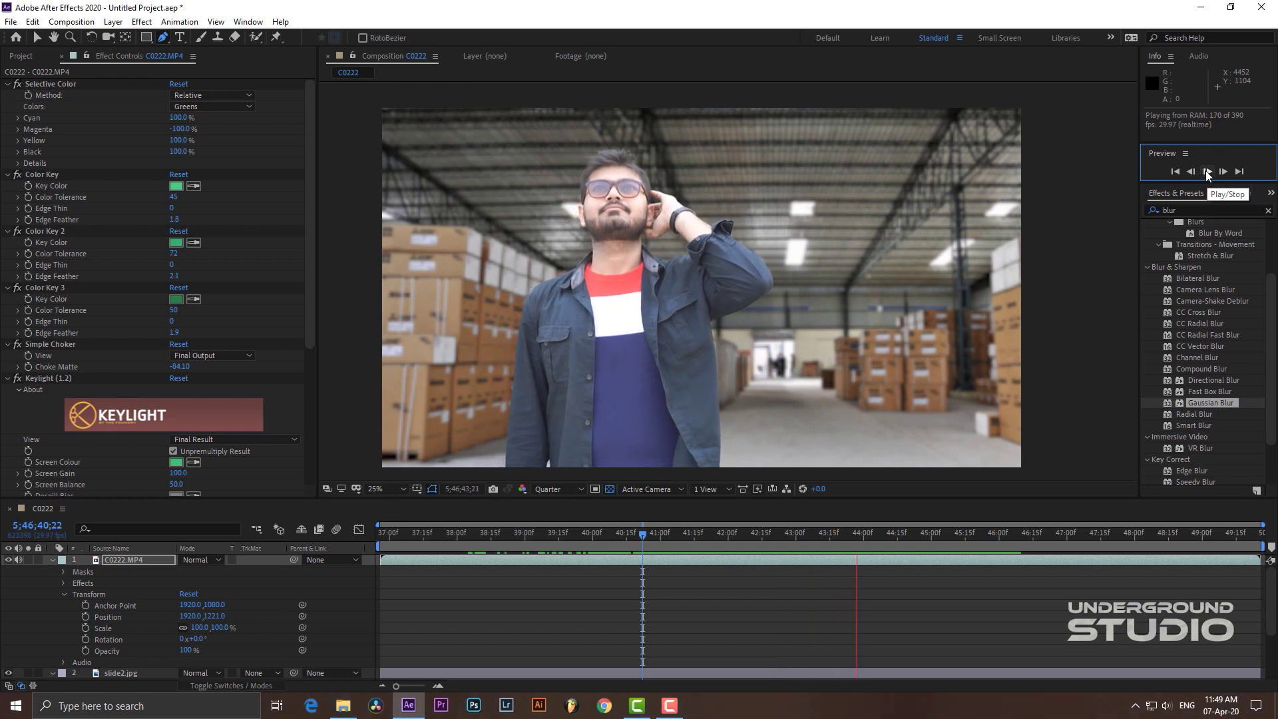
click(1205, 171)
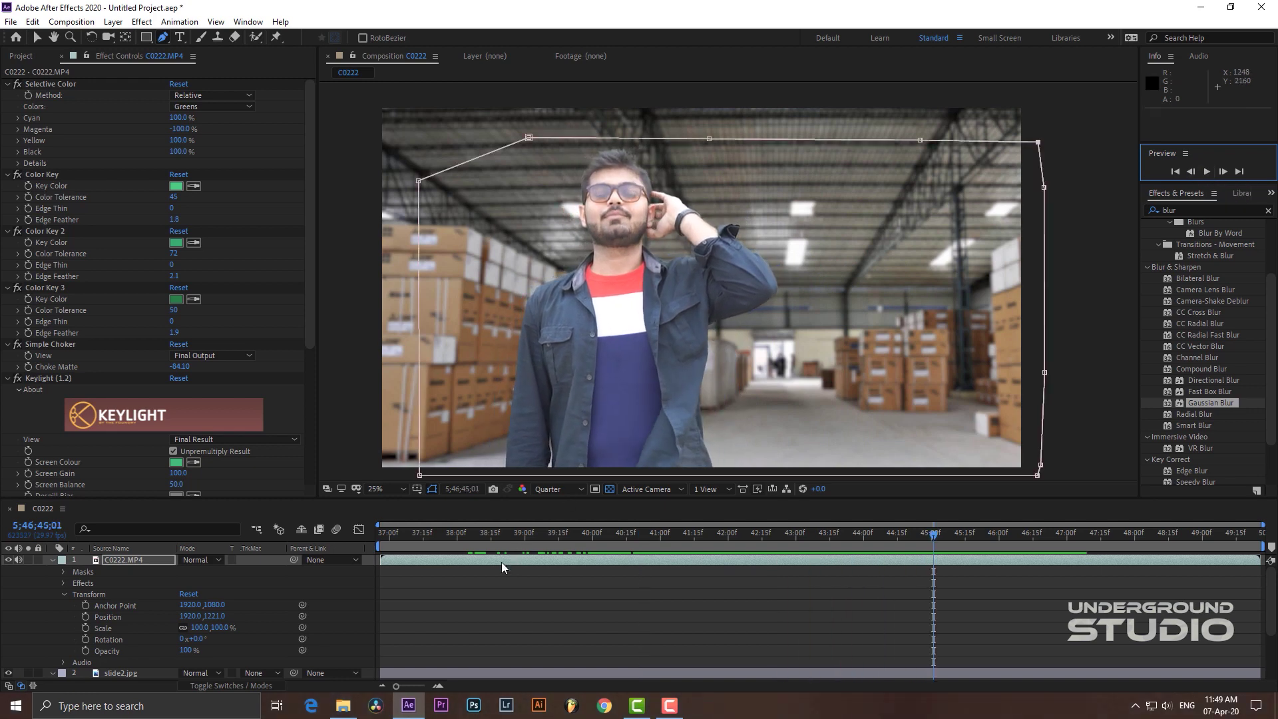
click(610, 533)
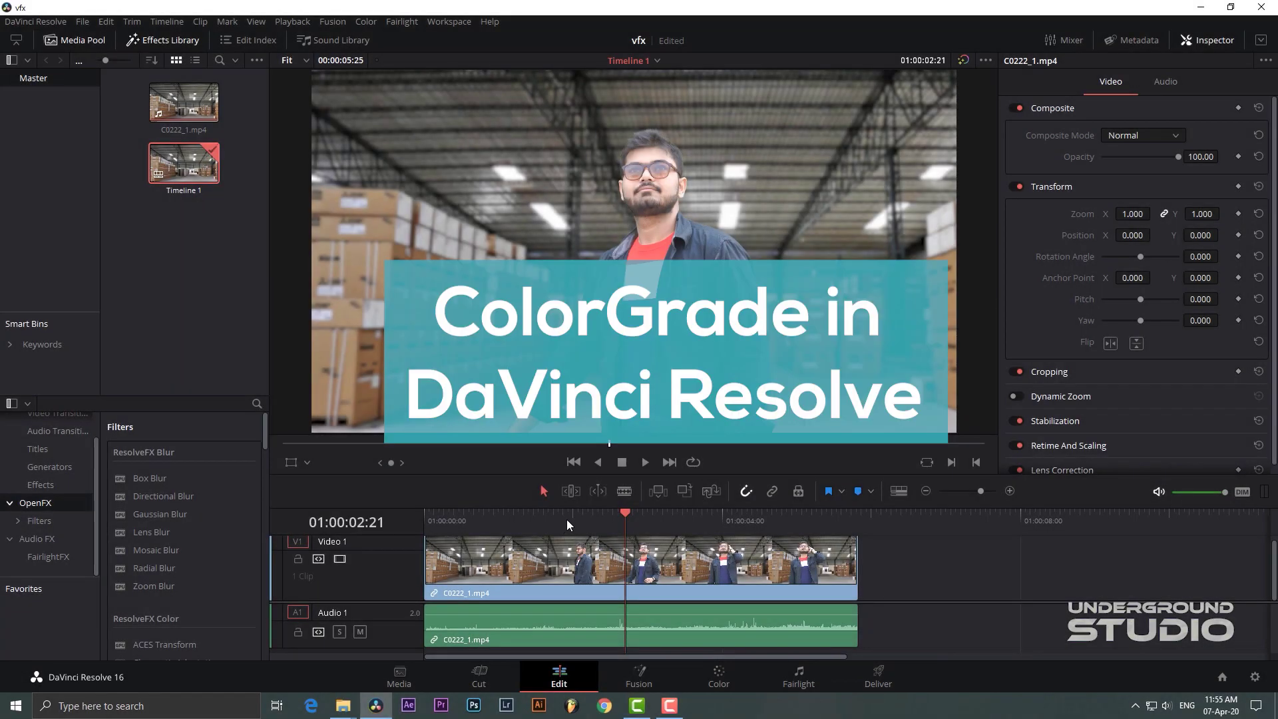
Play the composited C0222_1.mp4 clip from the start of Timeline 1, then go to the Color page.
drag(566, 520, 413, 525)
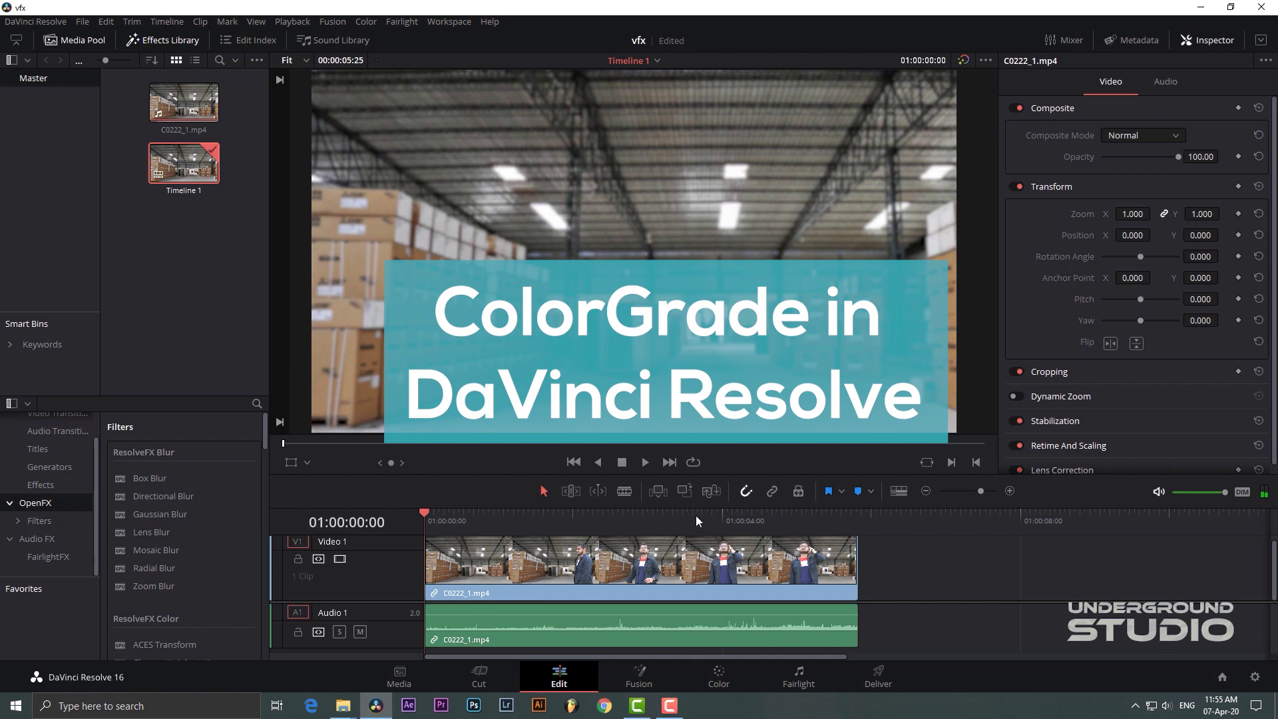
click(645, 462)
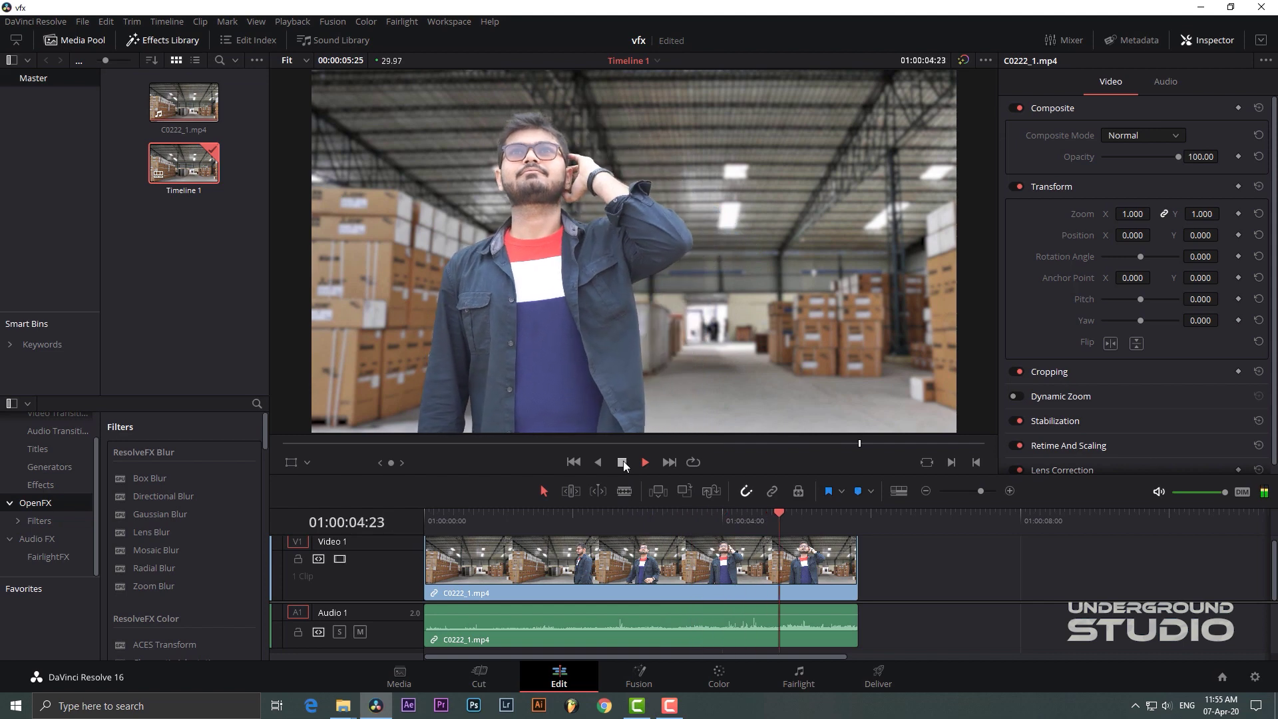
click(623, 462)
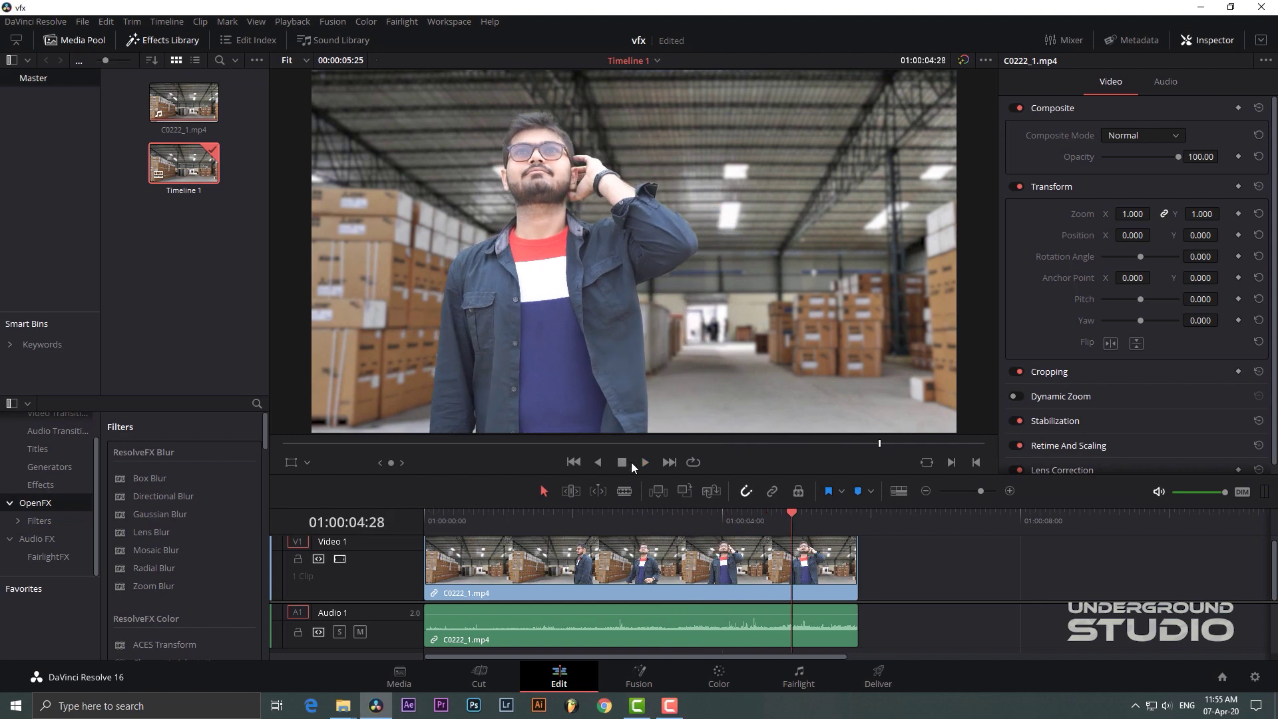
click(738, 683)
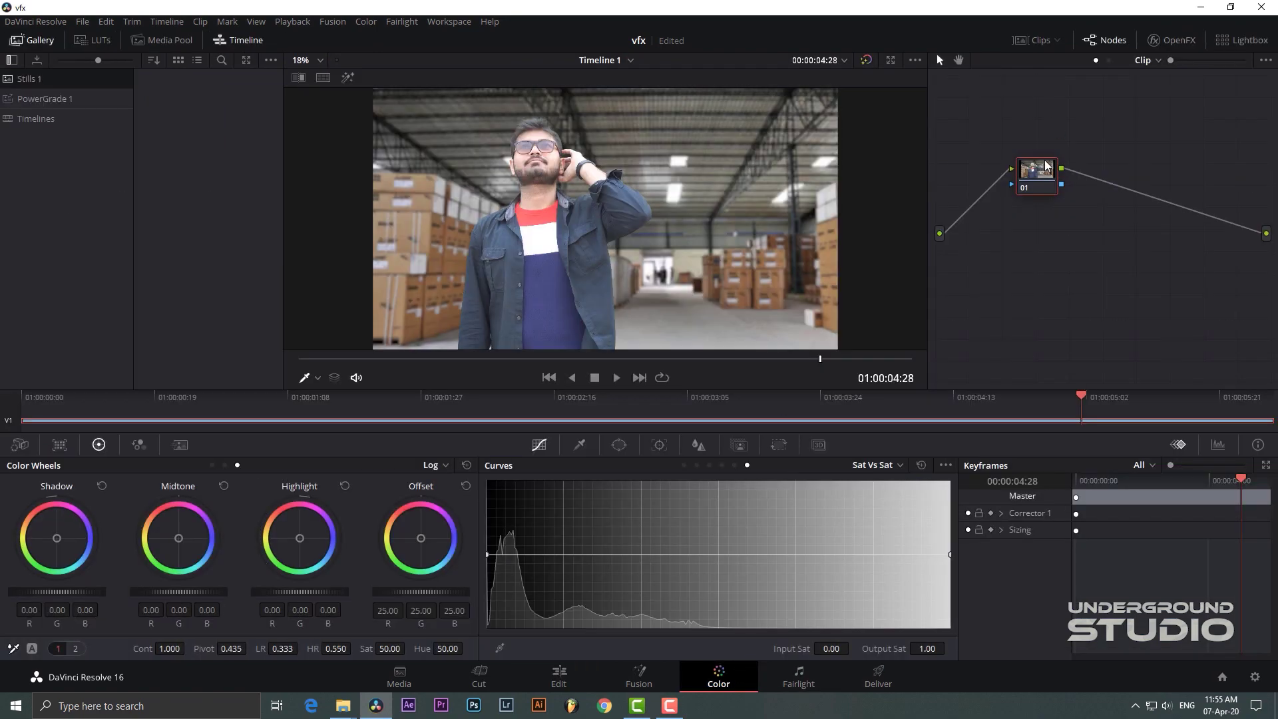
Add serial node 02 and sample the man's skin tones with the qualifier, viewing the matte.
drag(1046, 165, 999, 182)
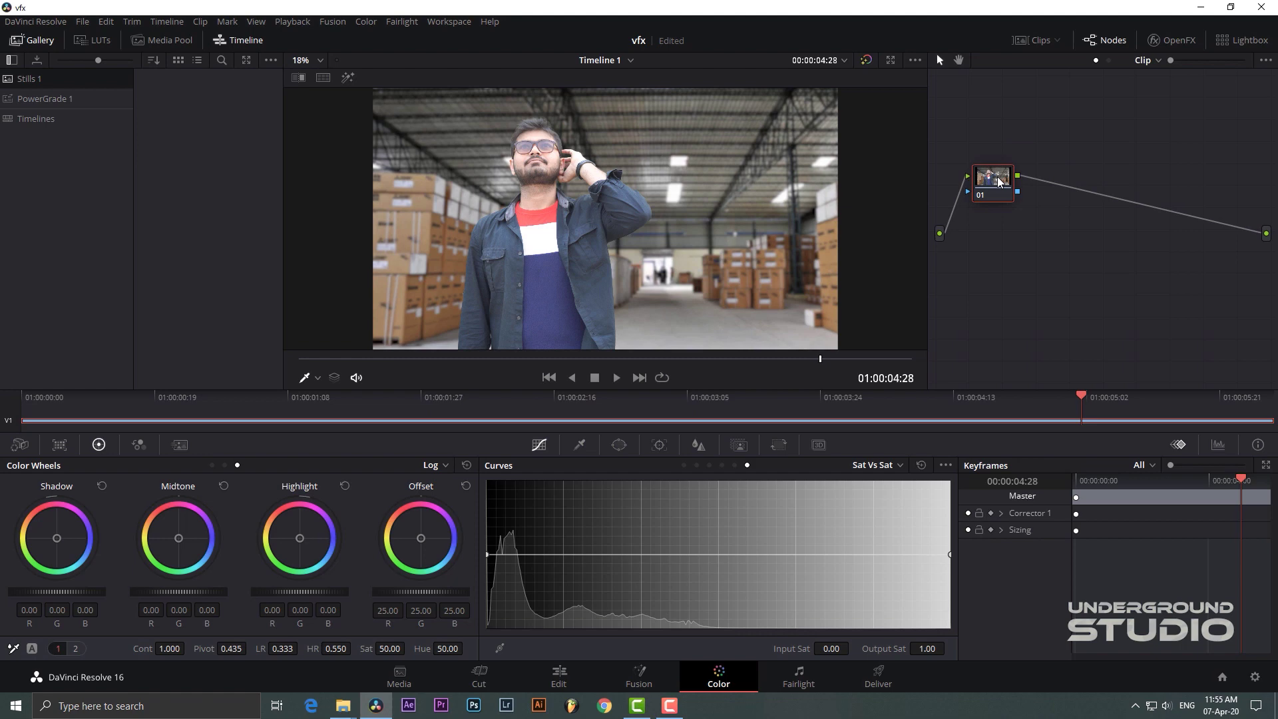
key(alt+s)
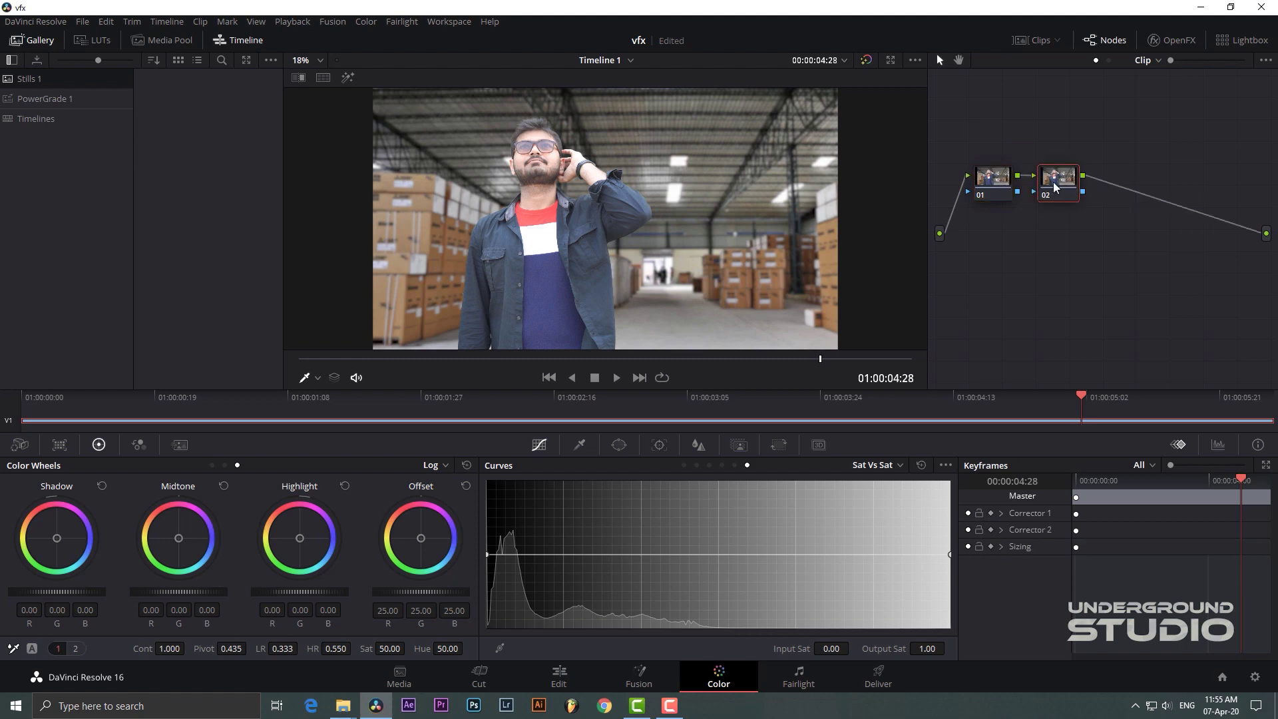
click(580, 445)
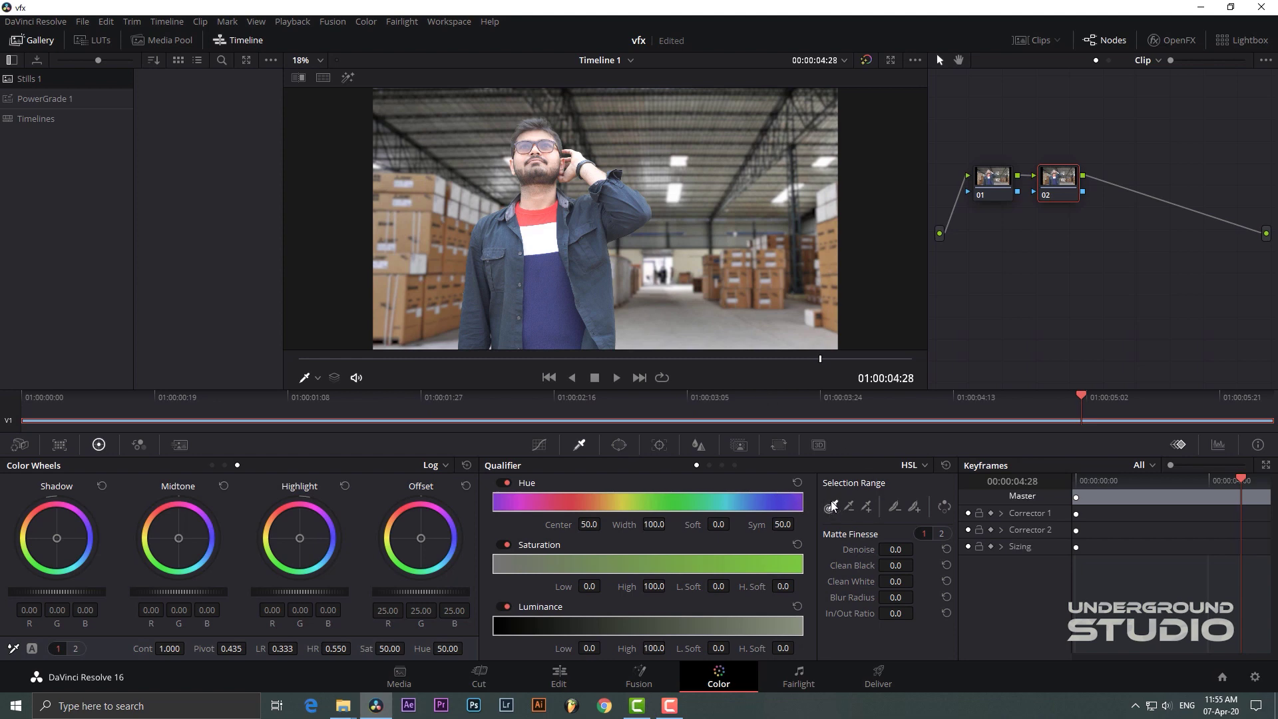
click(559, 158)
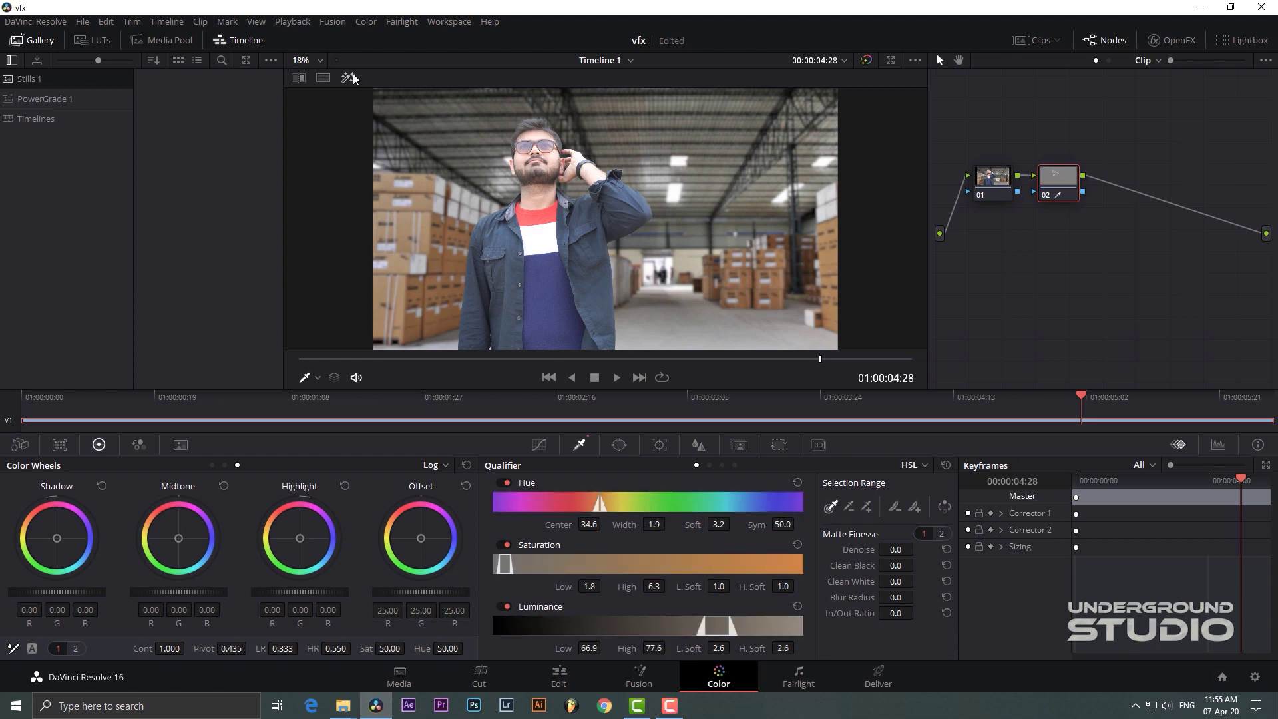
click(348, 78)
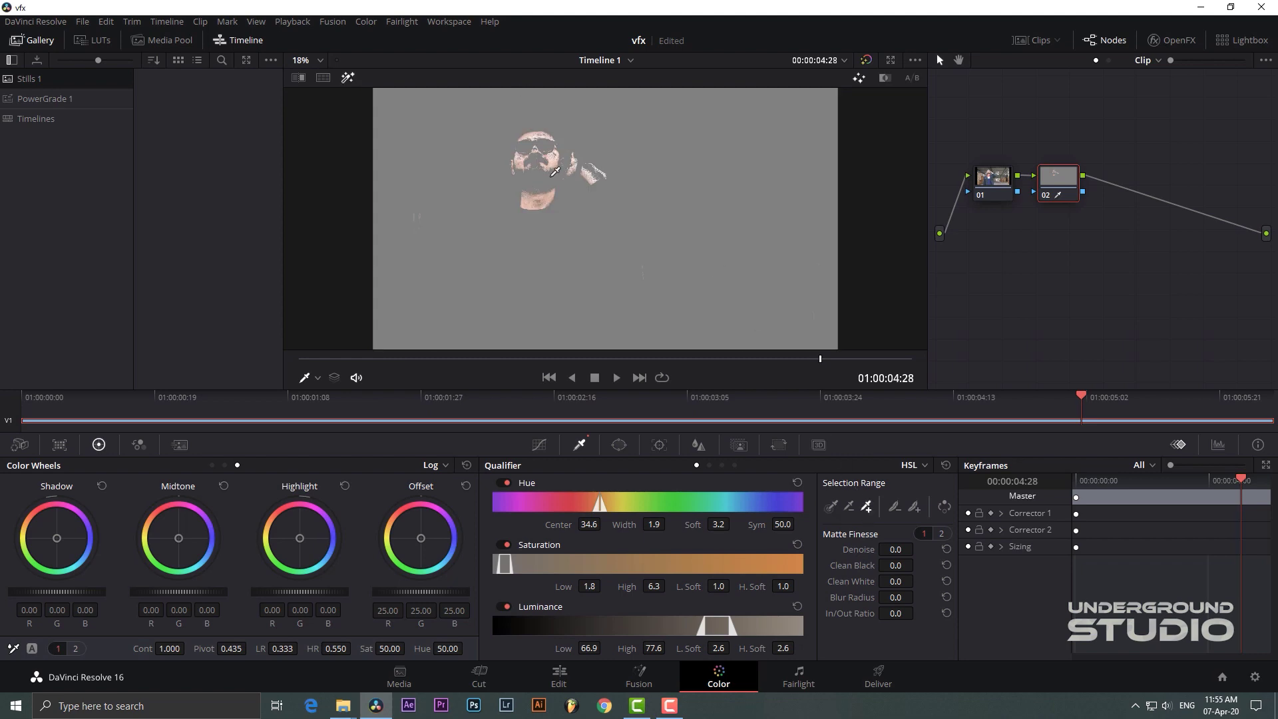
click(557, 155)
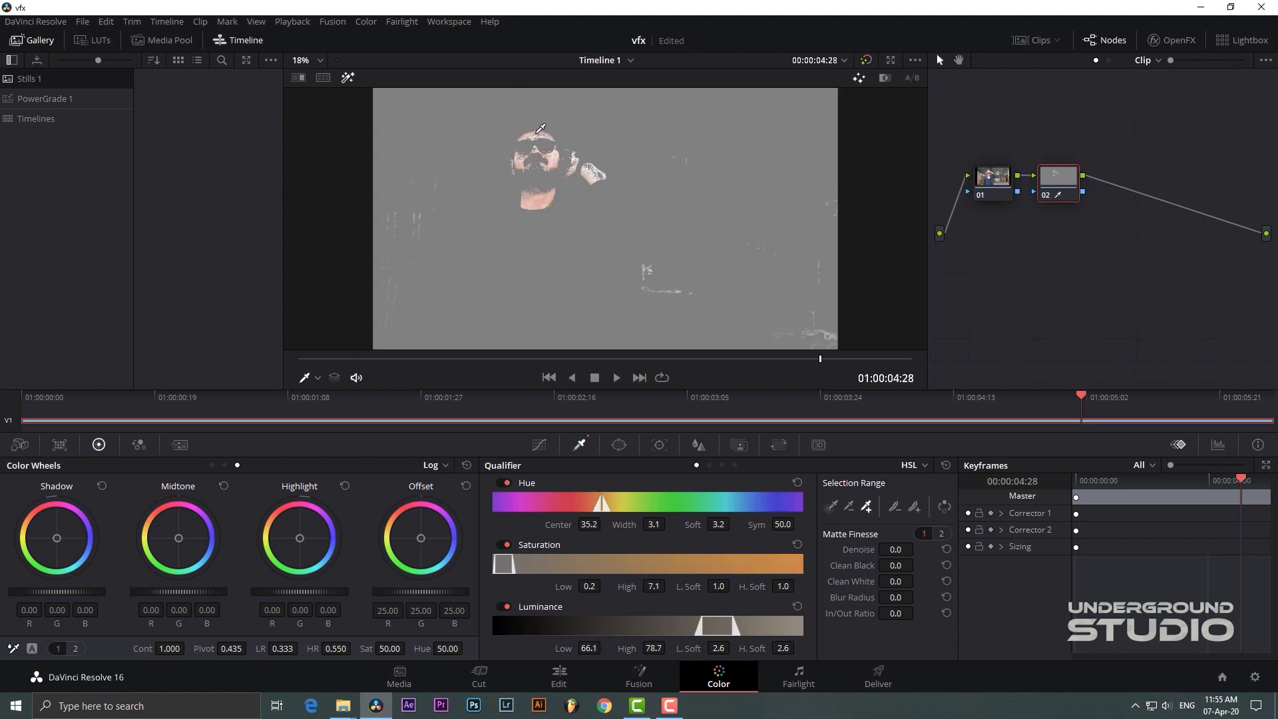
click(541, 128)
Clean the skin matte with Denoise and widen its hue range to around 32.
drag(889, 549, 918, 549)
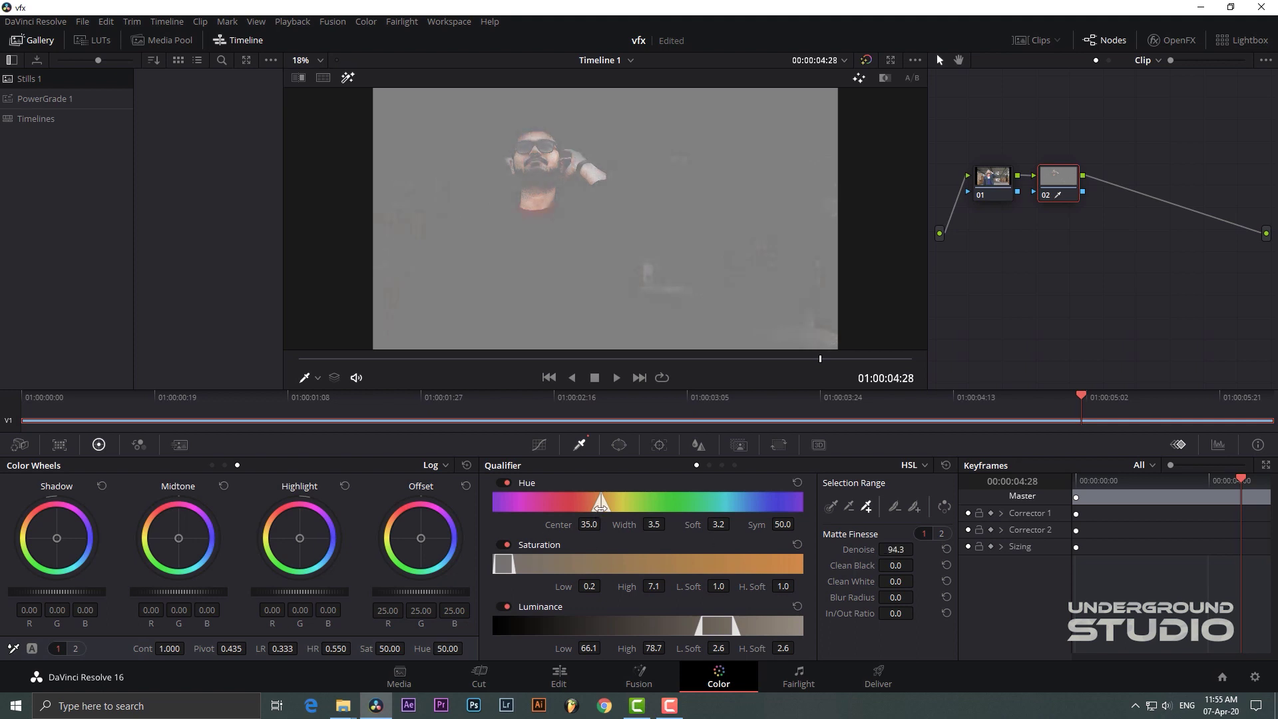
drag(599, 509, 586, 509)
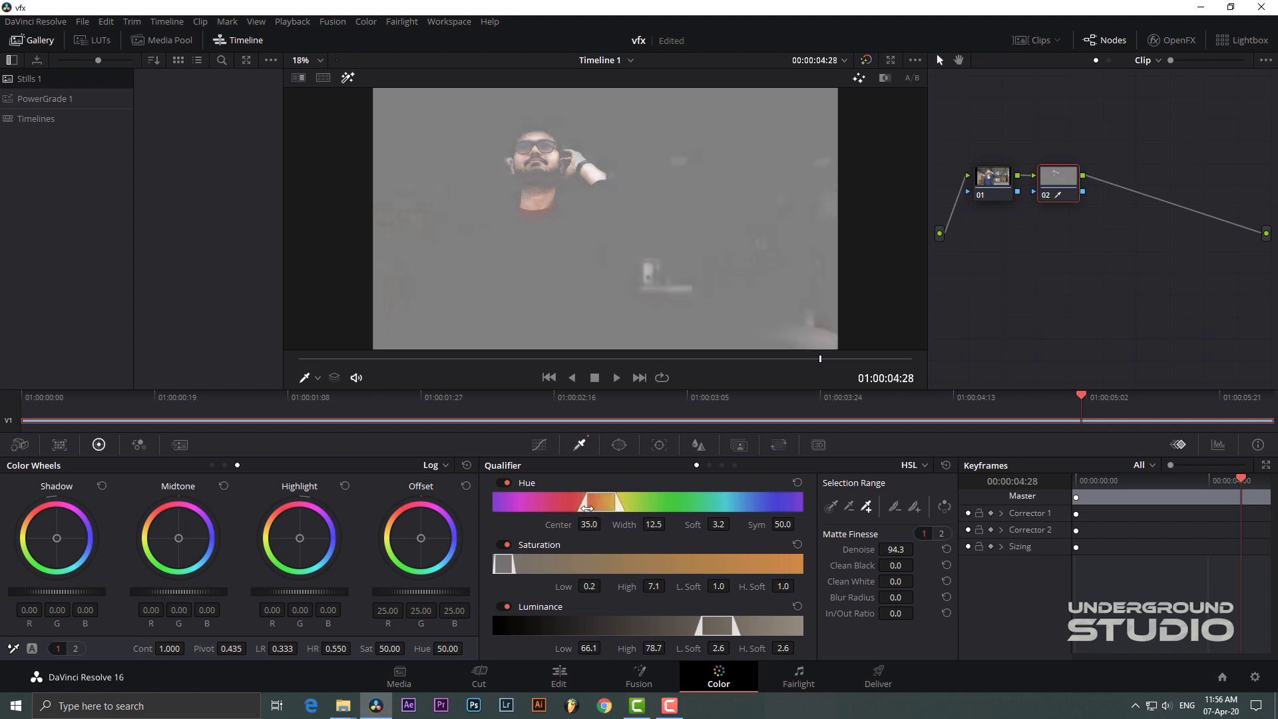
drag(596, 503, 587, 500)
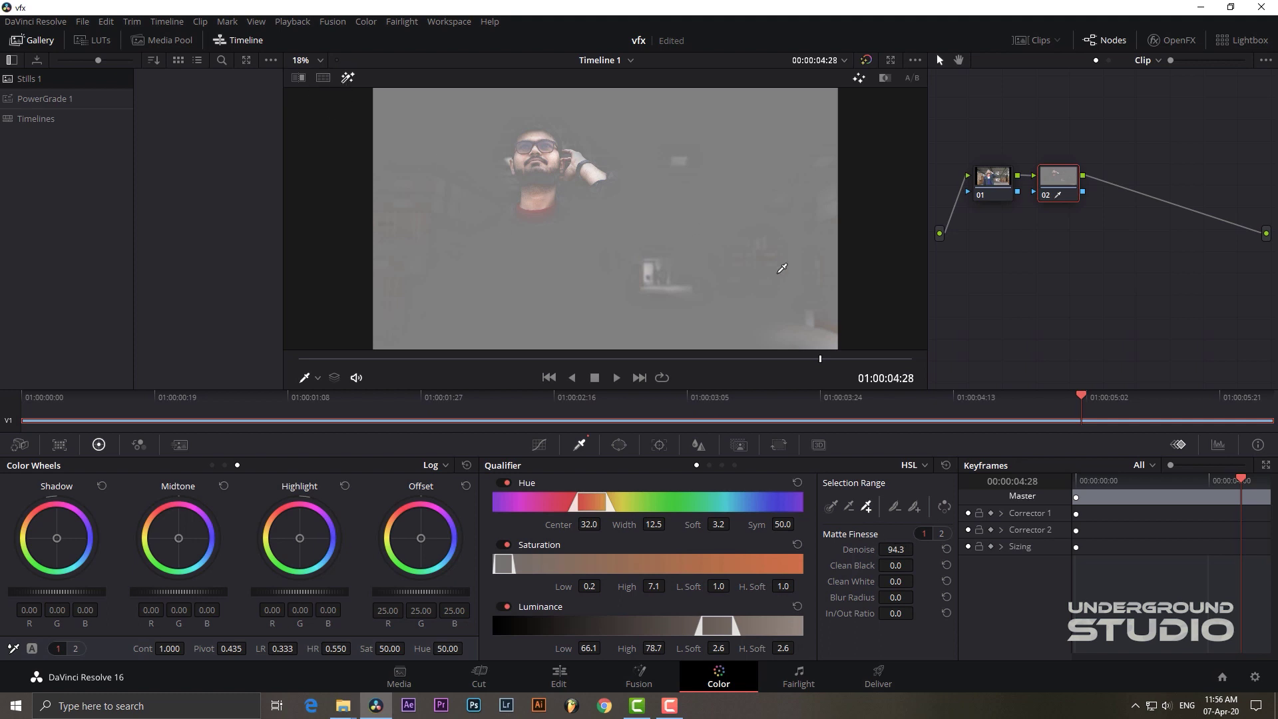
key(shift+h)
Invert the qualifier and push the Shadow and Offset wheels toward teal.
click(945, 505)
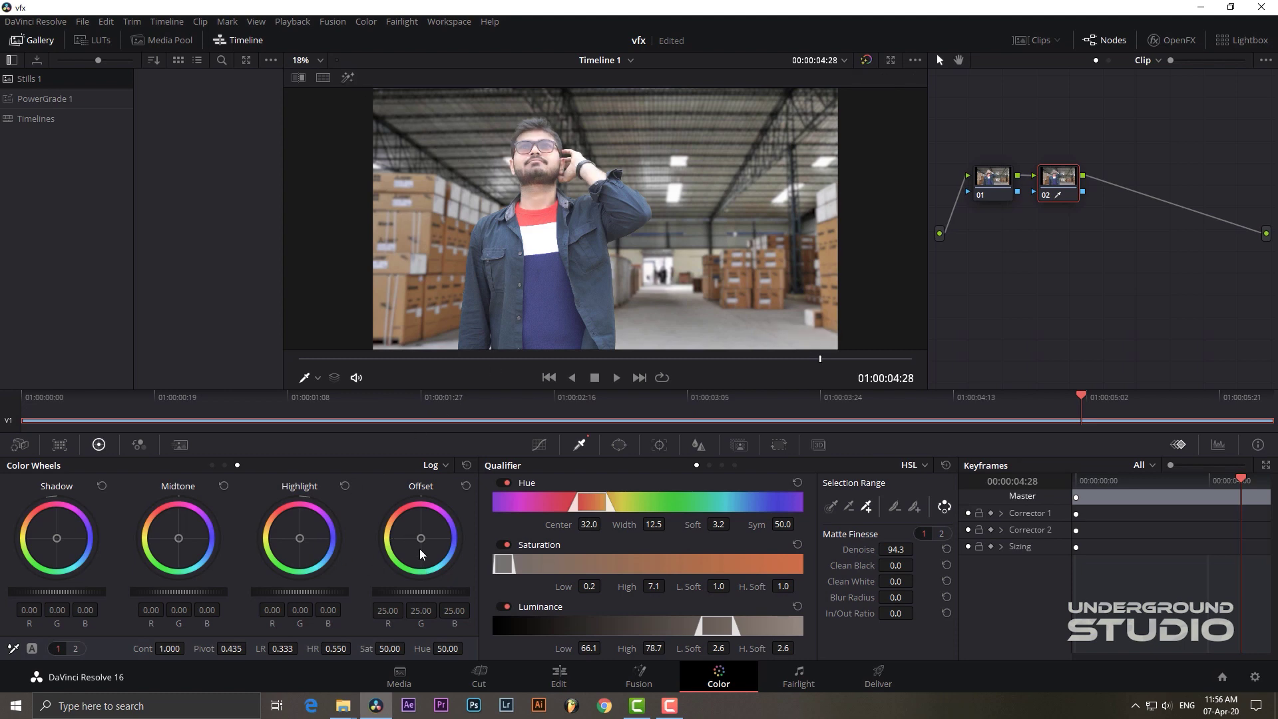
drag(65, 553, 57, 544)
drag(422, 539, 422, 542)
Nudge the midtone balance and raise low saturation with the Sat Vs Sat curve.
click(213, 465)
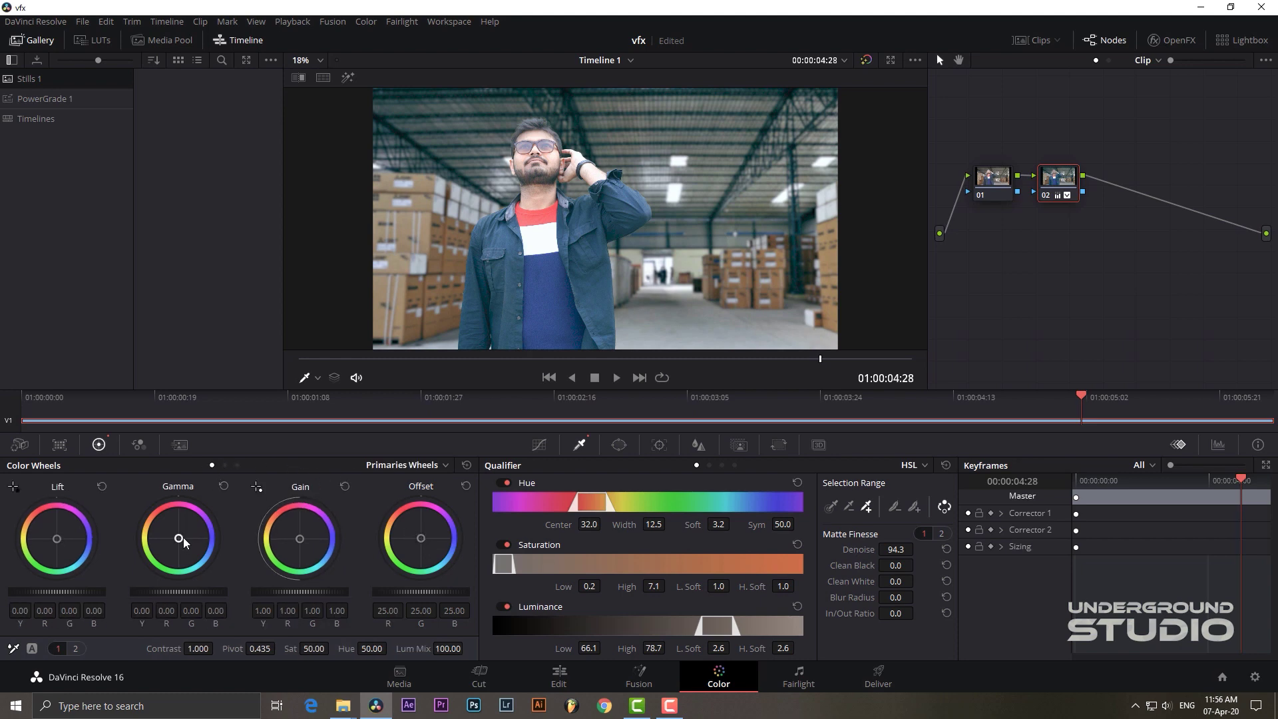
drag(180, 539, 177, 538)
click(539, 445)
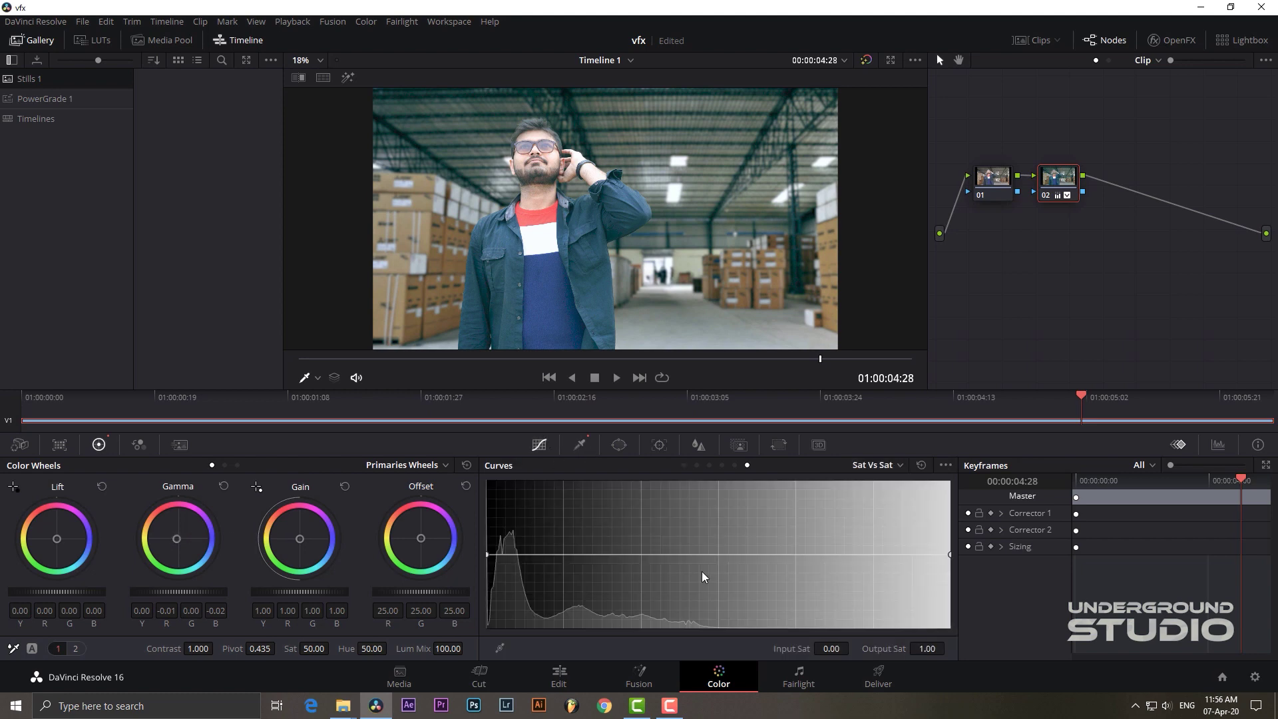
click(643, 554)
mouse_move(494, 557)
mouse_down()
mouse_move(475, 532)
mouse_move(462, 567)
mouse_up()
Lower both ends of the Lum Vs Sat curve to desaturate shadows and highlights.
click(734, 465)
click(637, 554)
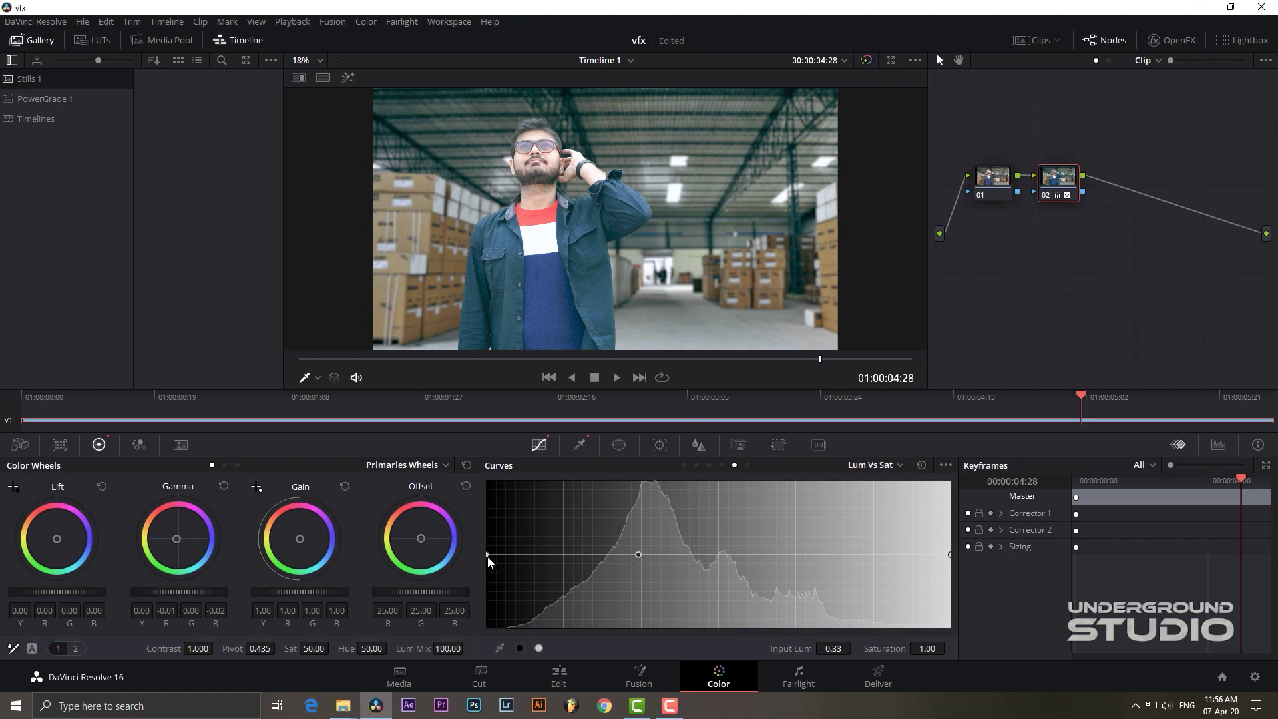
drag(487, 554, 476, 633)
click(791, 553)
drag(948, 553, 949, 629)
Shape node 02's custom curve into an S, lowering shadows and lifting upper midtones, then review.
click(686, 468)
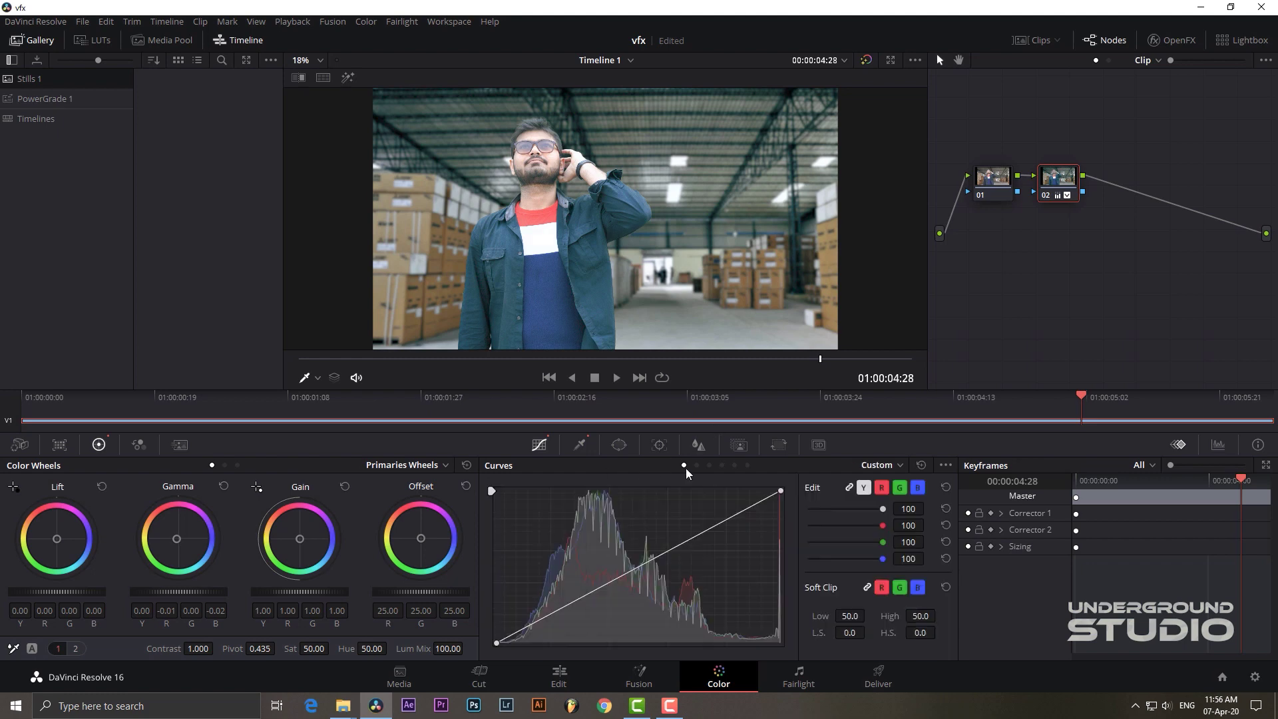
click(625, 571)
drag(626, 572, 621, 576)
drag(561, 609, 566, 619)
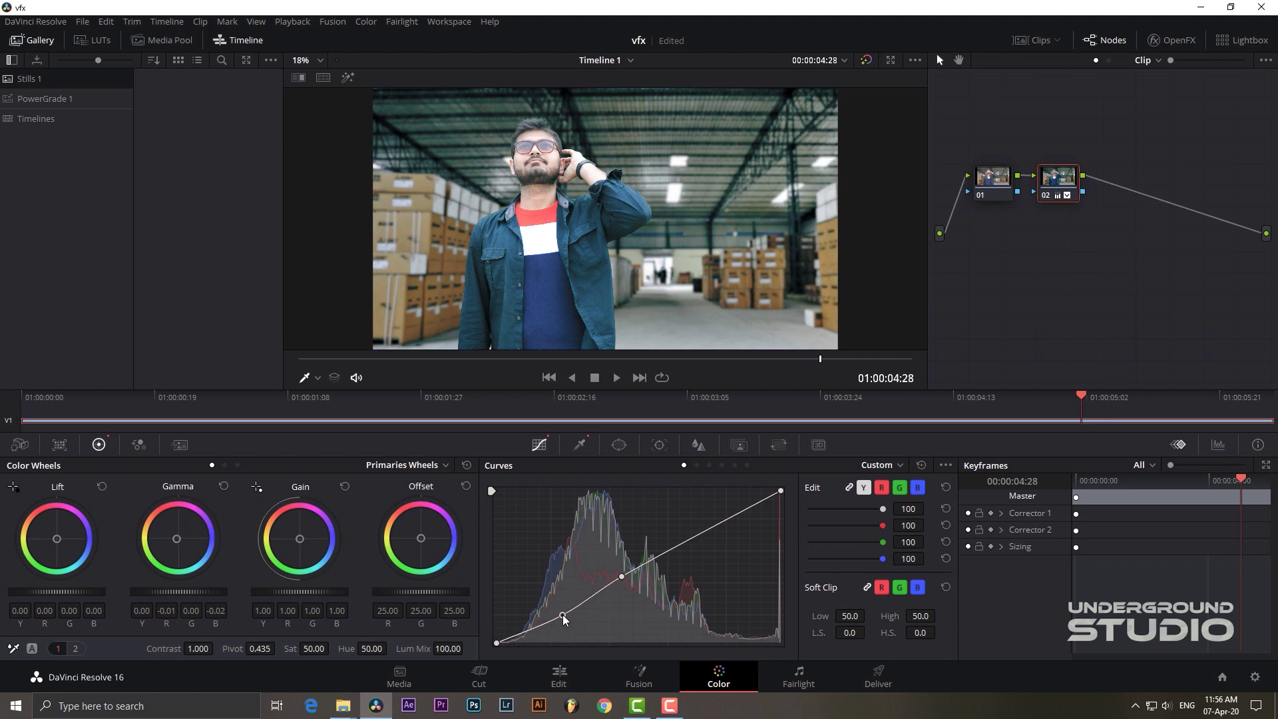
drag(707, 531, 705, 538)
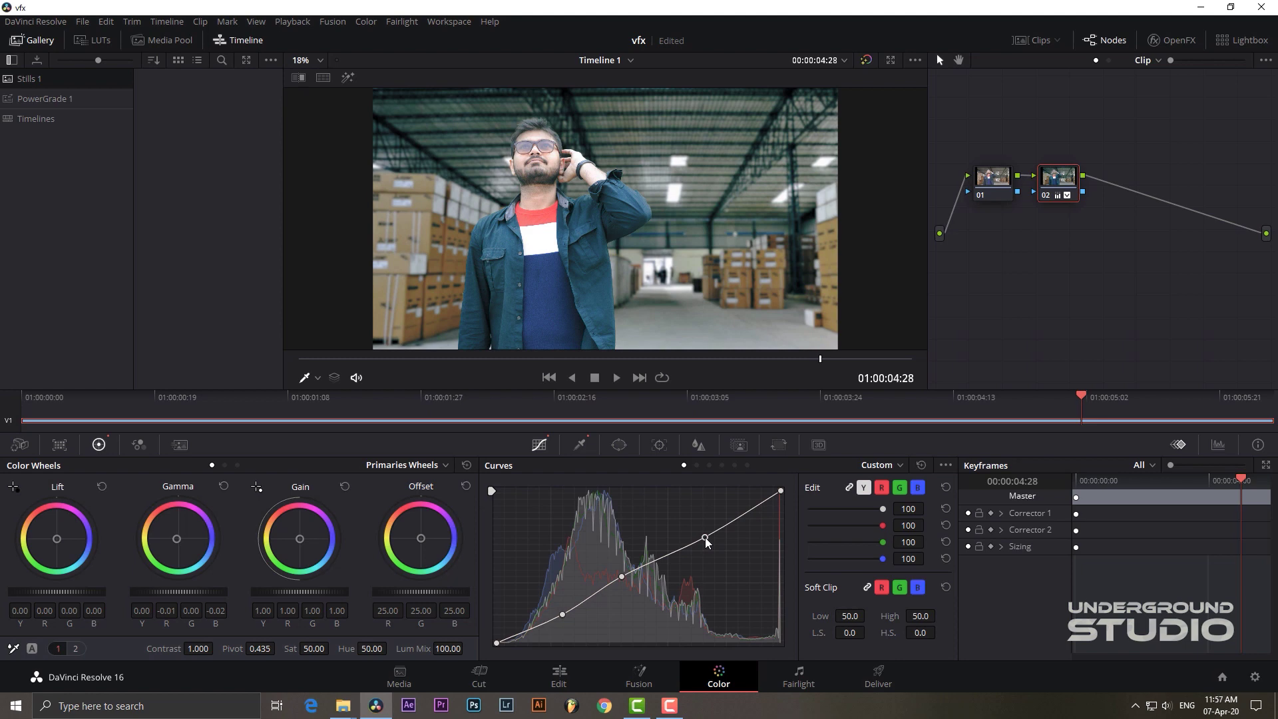
drag(1098, 486, 1184, 491)
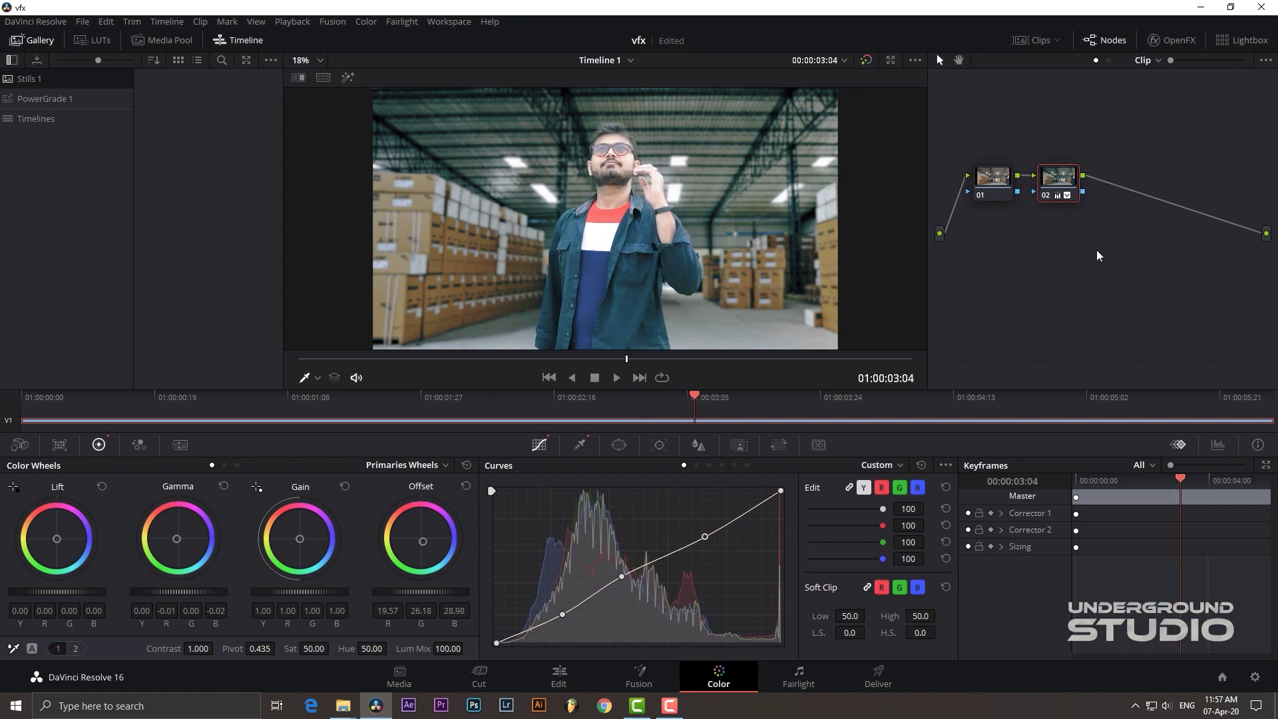
Add serial node 03 and sample the man's face skin in the Qualifier, raising Denoise.
mouse_move(1055, 179)
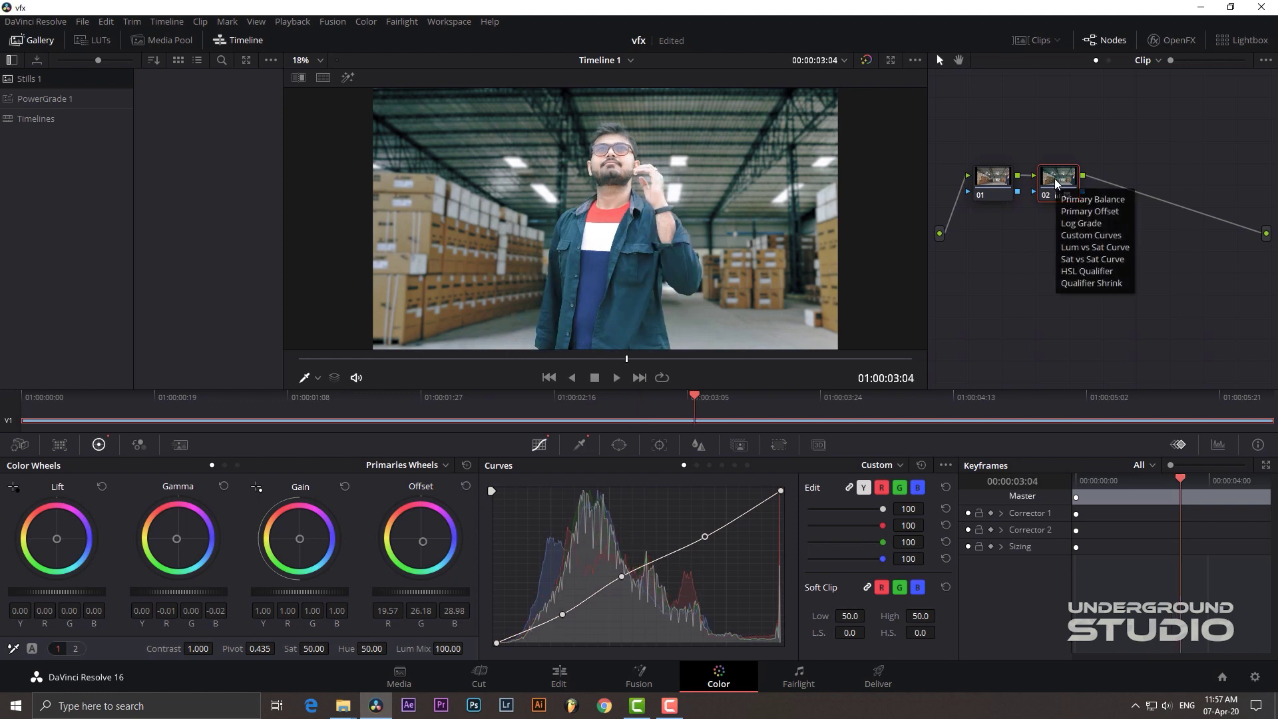
key(alt+s)
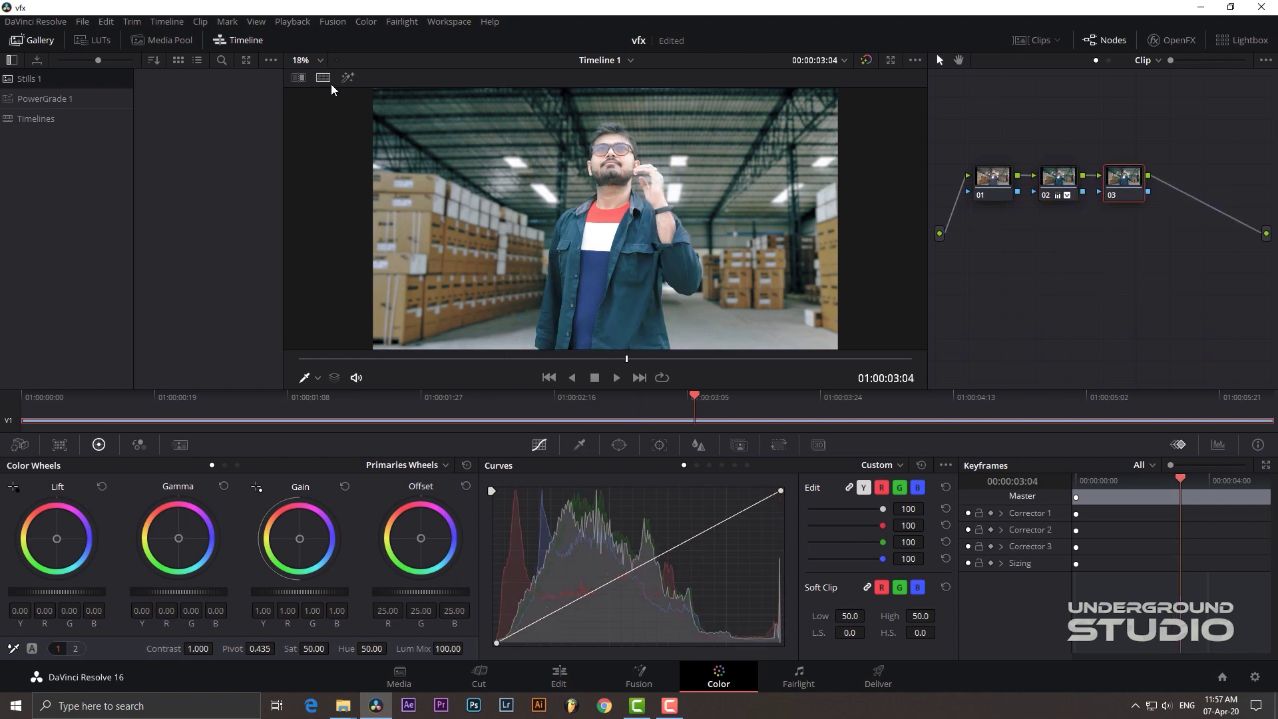
click(582, 445)
click(833, 507)
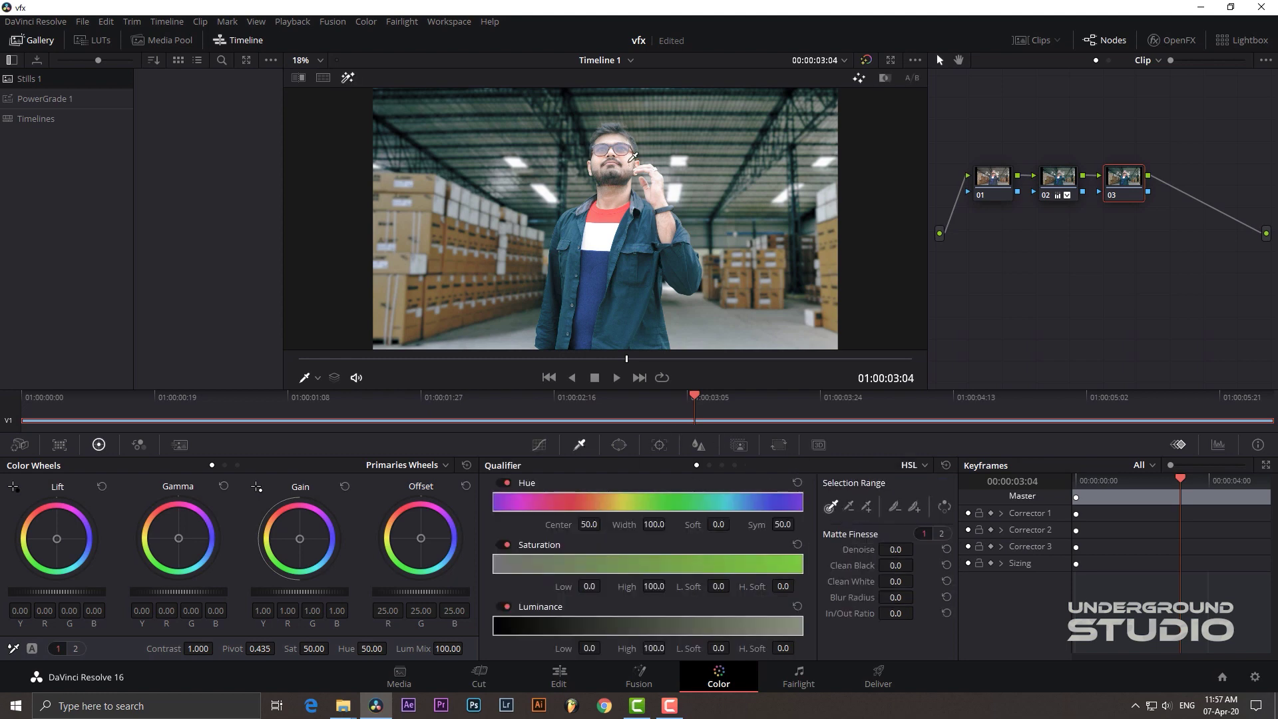
click(632, 173)
drag(894, 555, 920, 543)
Expand the skin matte with more face samples, increase Denoise and shift Hue to about 29.5.
click(867, 507)
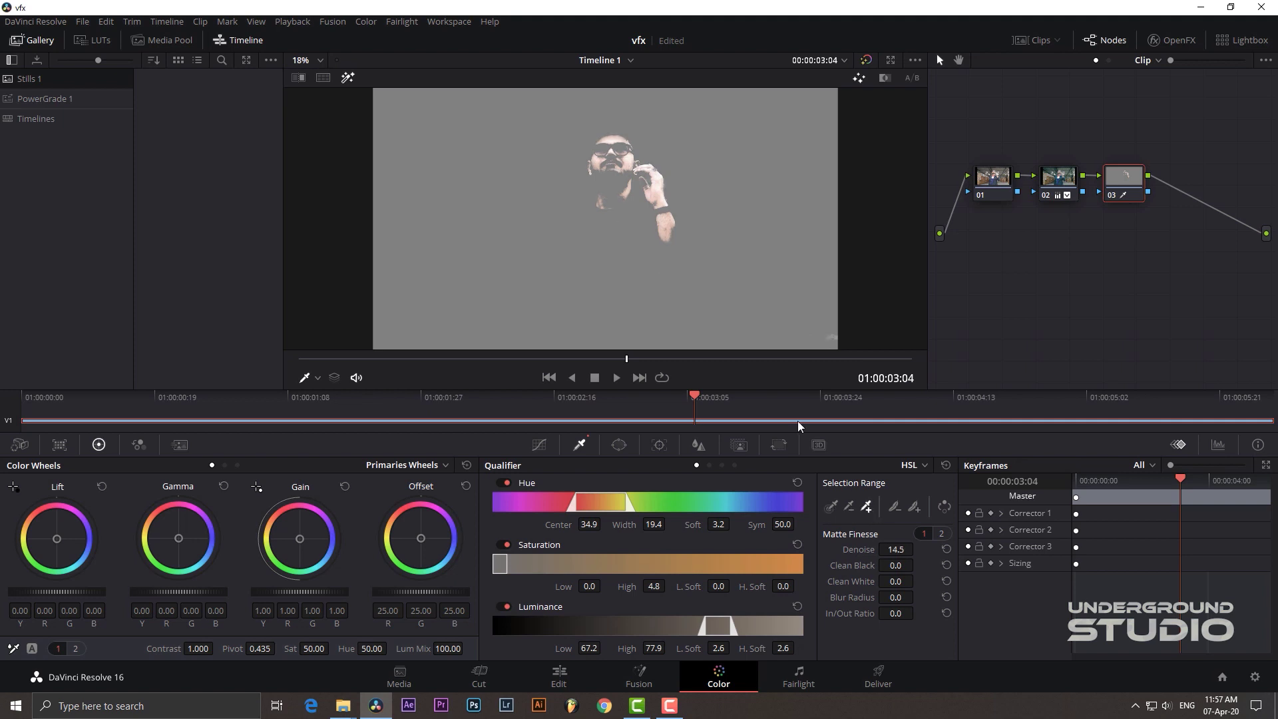
click(616, 195)
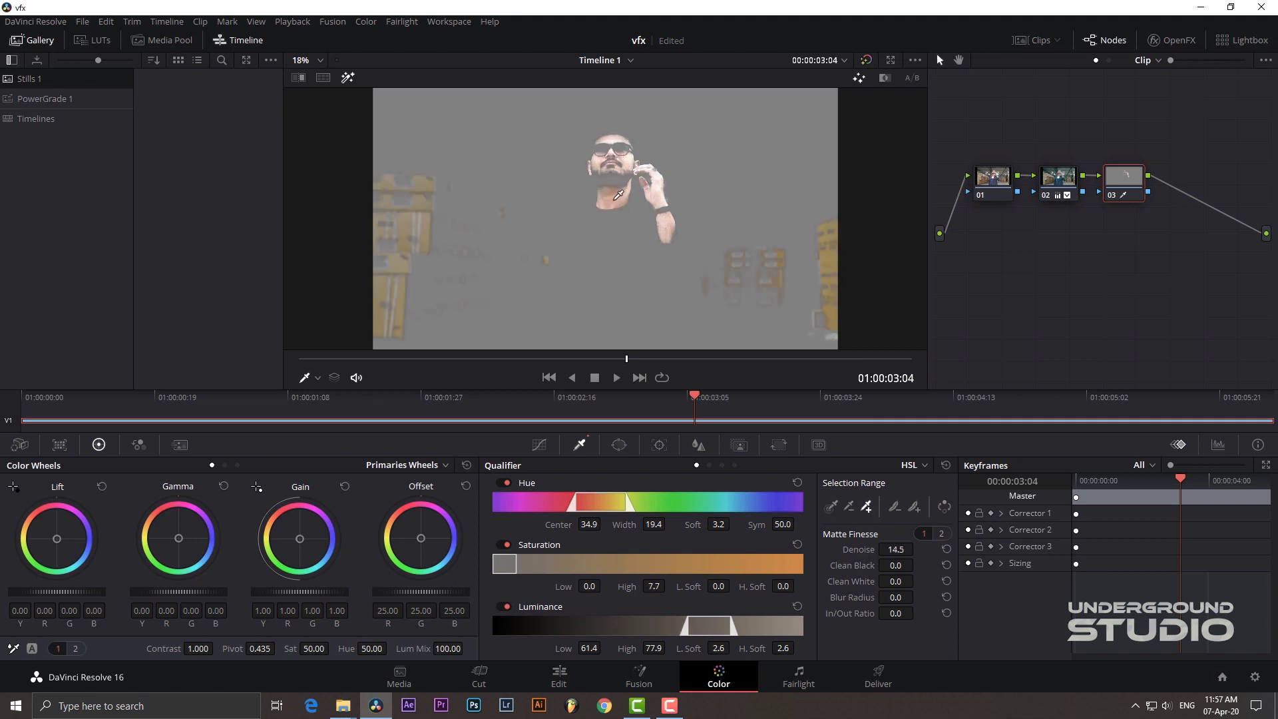
click(347, 78)
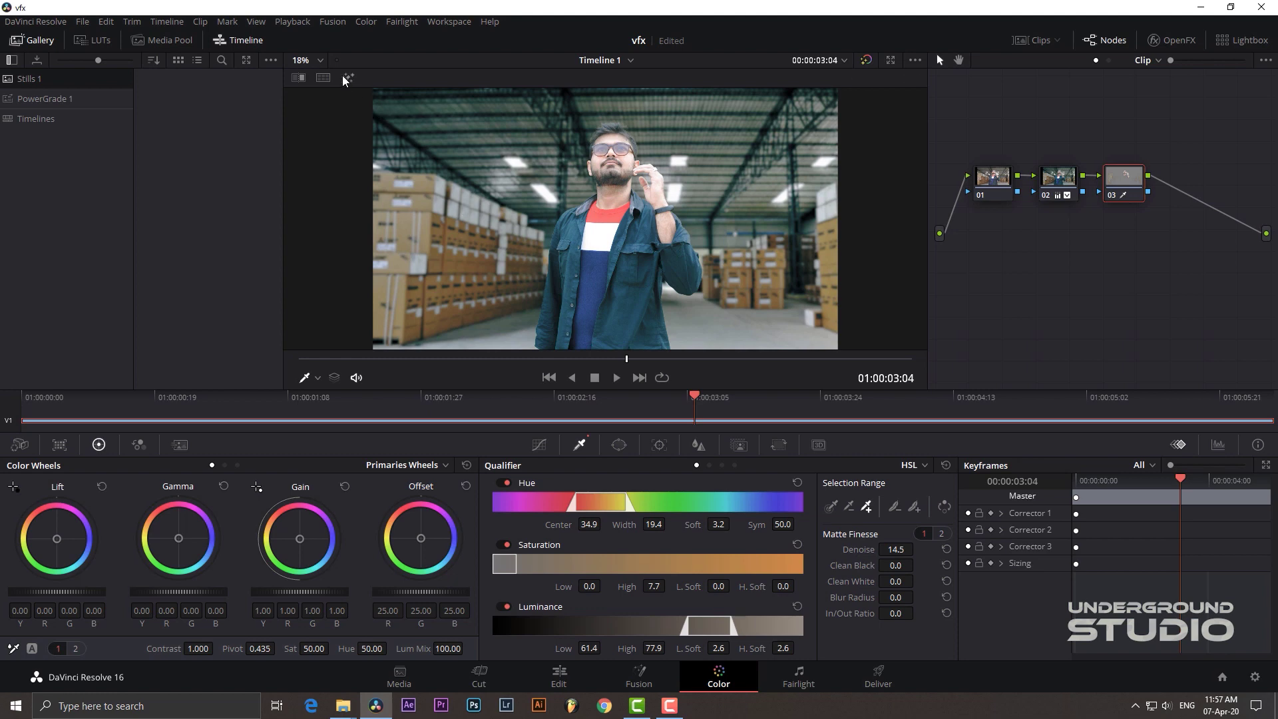
click(346, 79)
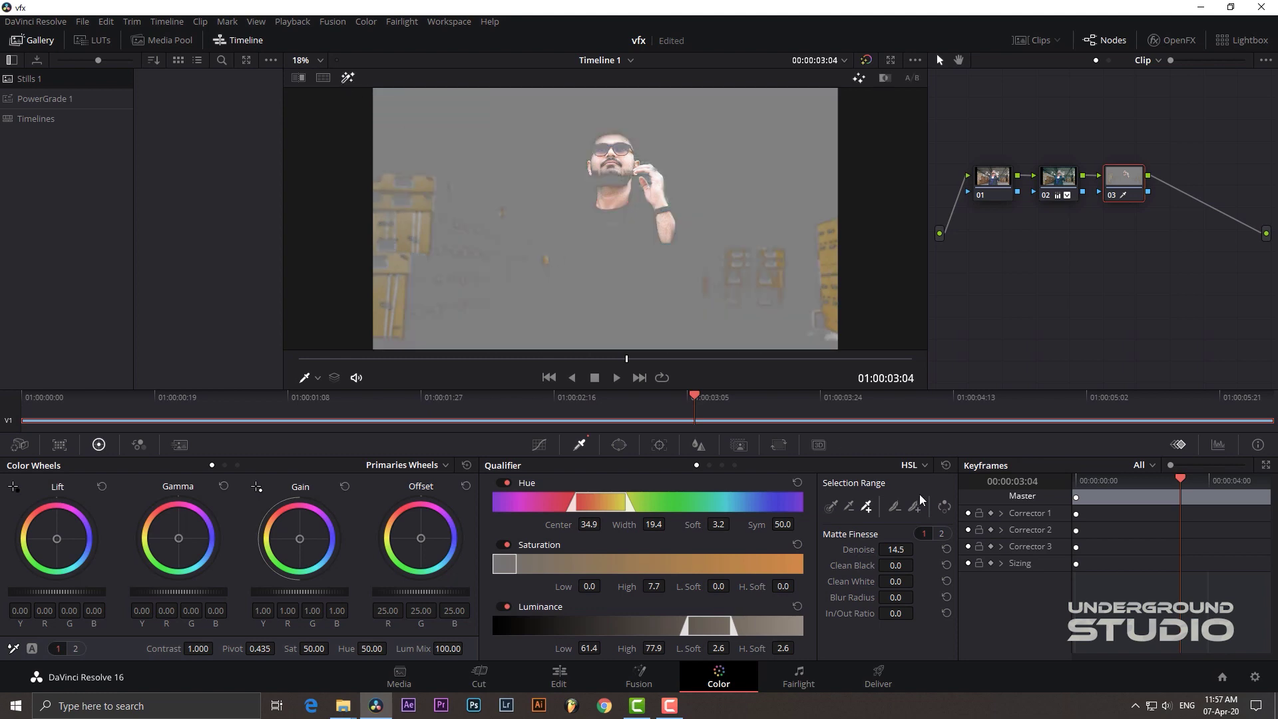
drag(896, 549, 918, 548)
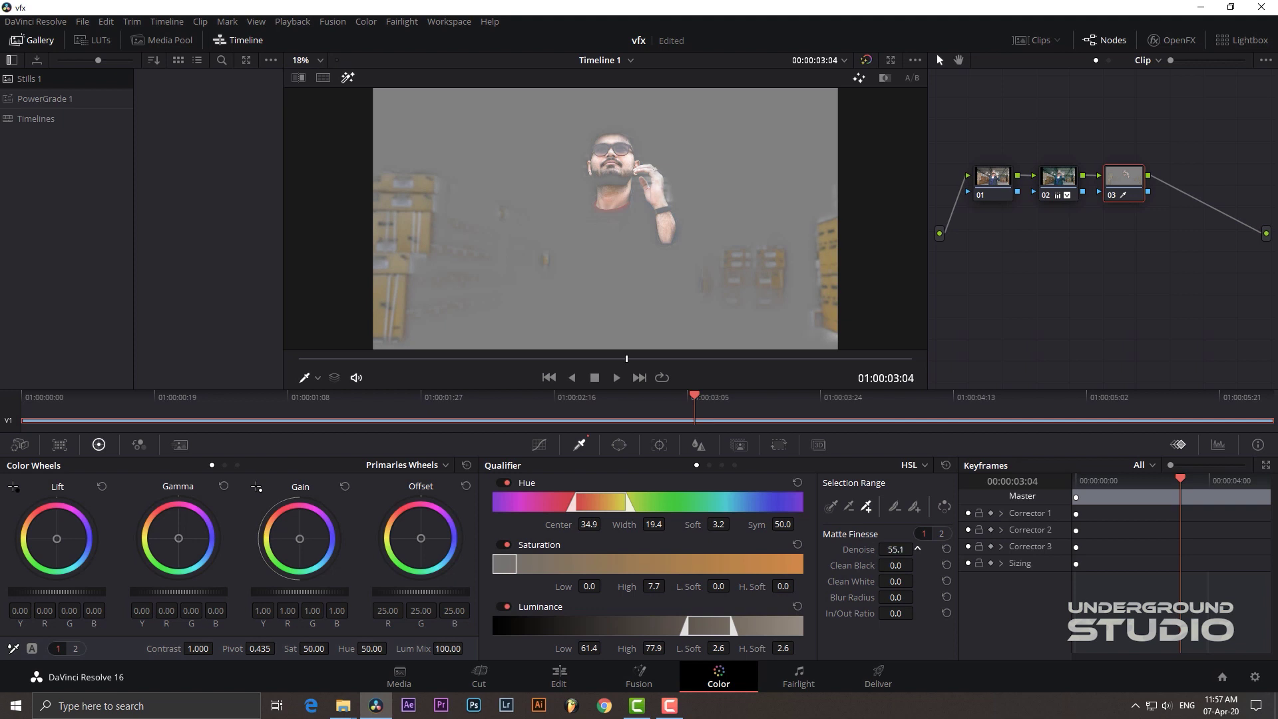
drag(596, 509, 577, 510)
click(348, 77)
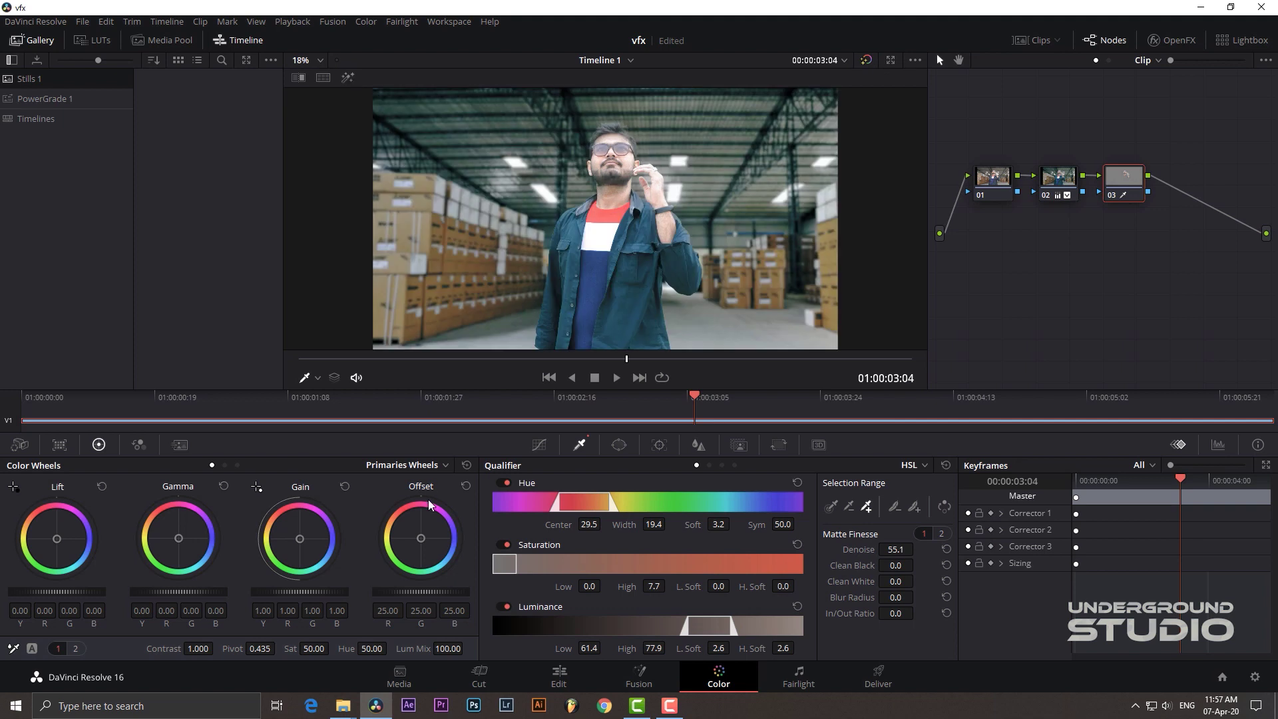
Warm the skin with Offset 26.91/23.91/26.32 and slightly nudge its midtone balance.
drag(414, 550, 421, 536)
click(225, 467)
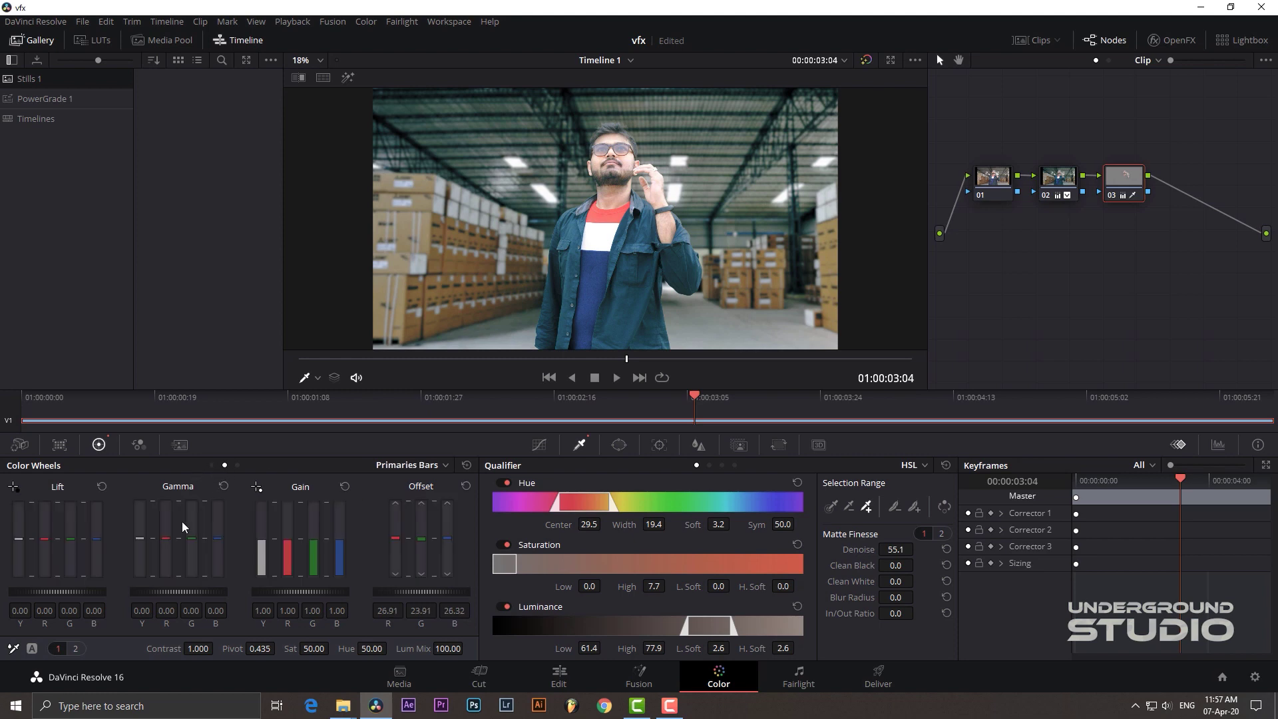
click(213, 464)
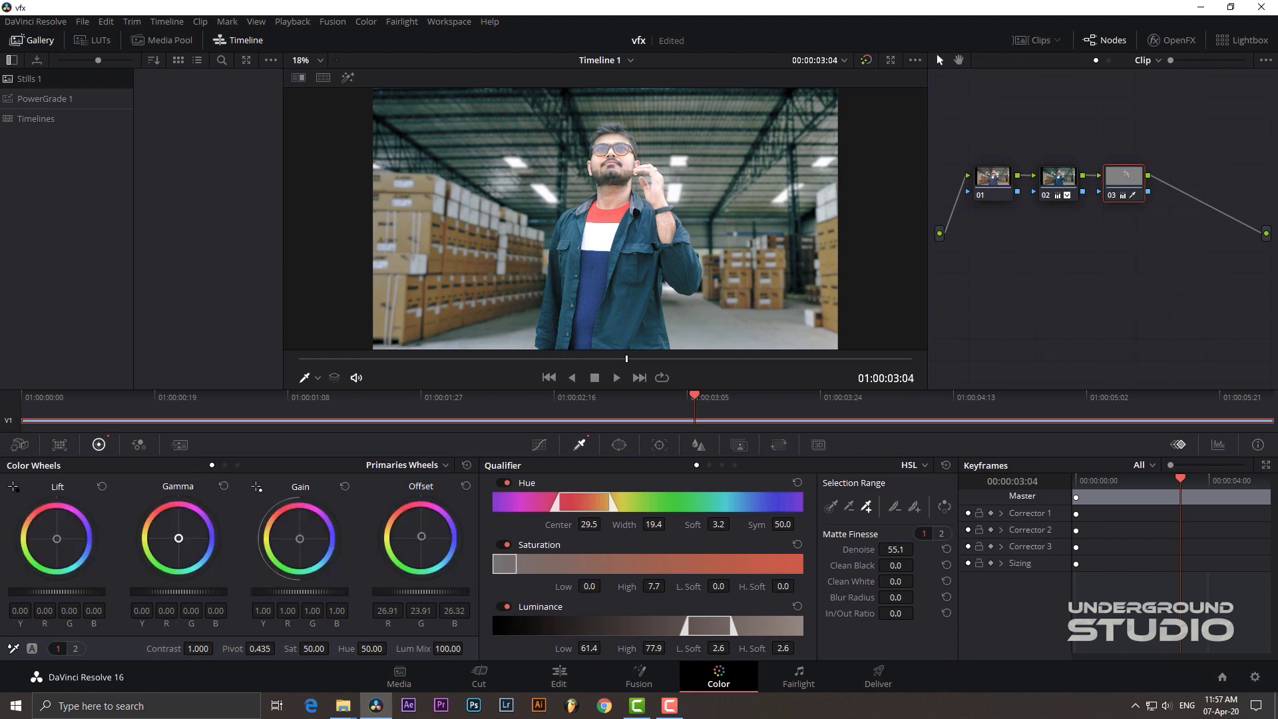
drag(178, 538, 179, 537)
click(1053, 177)
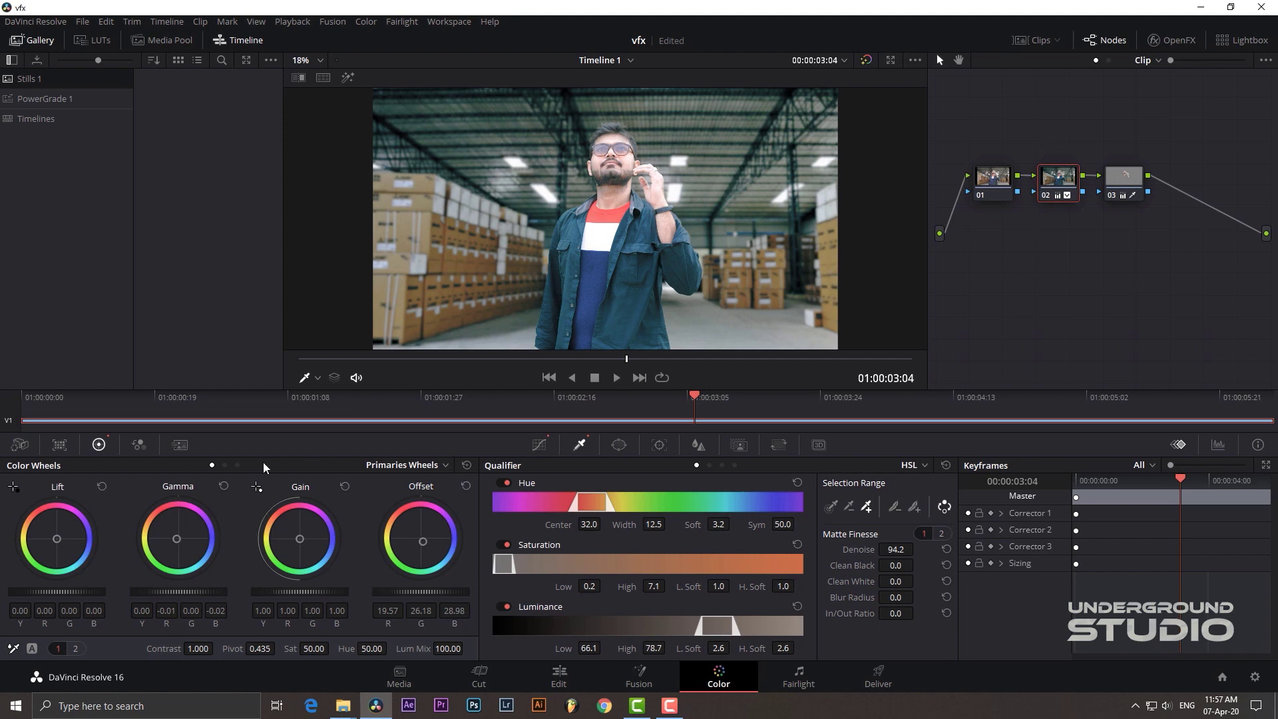
Lower node 02's Log Shadow, Midtone, Highlight and Offset wheels to darken the image.
click(238, 465)
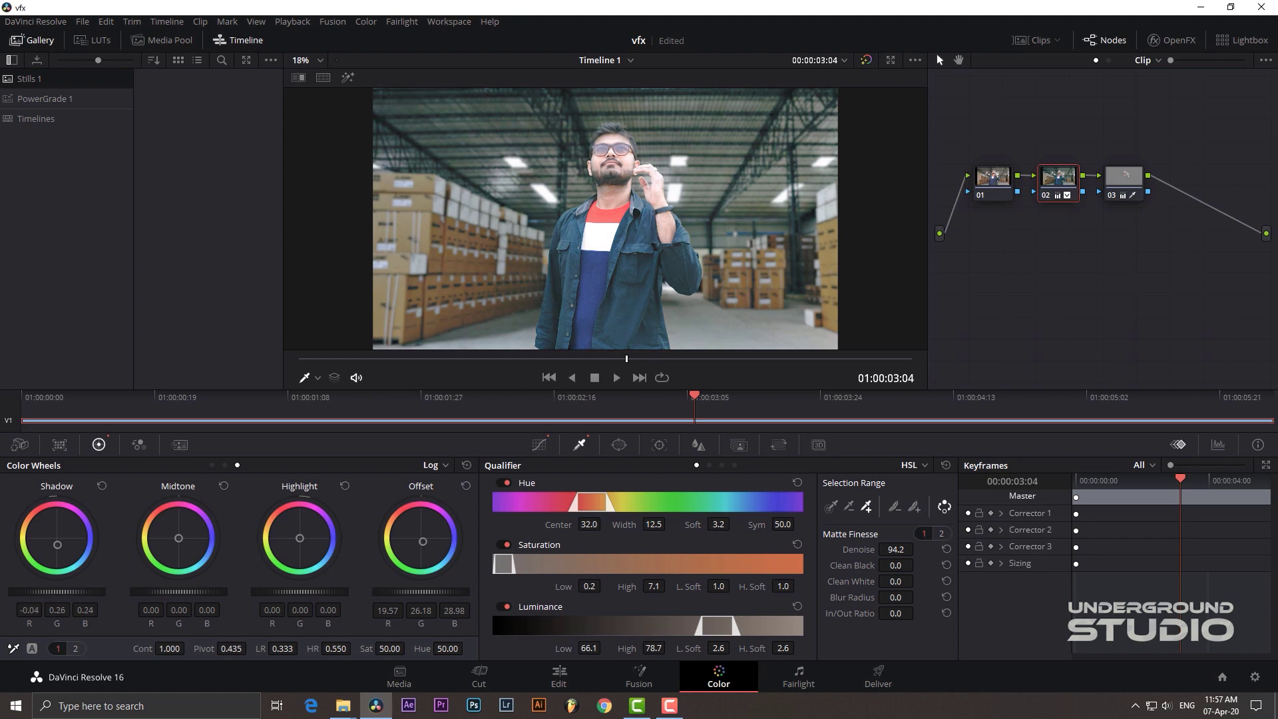
drag(57, 591, 37, 592)
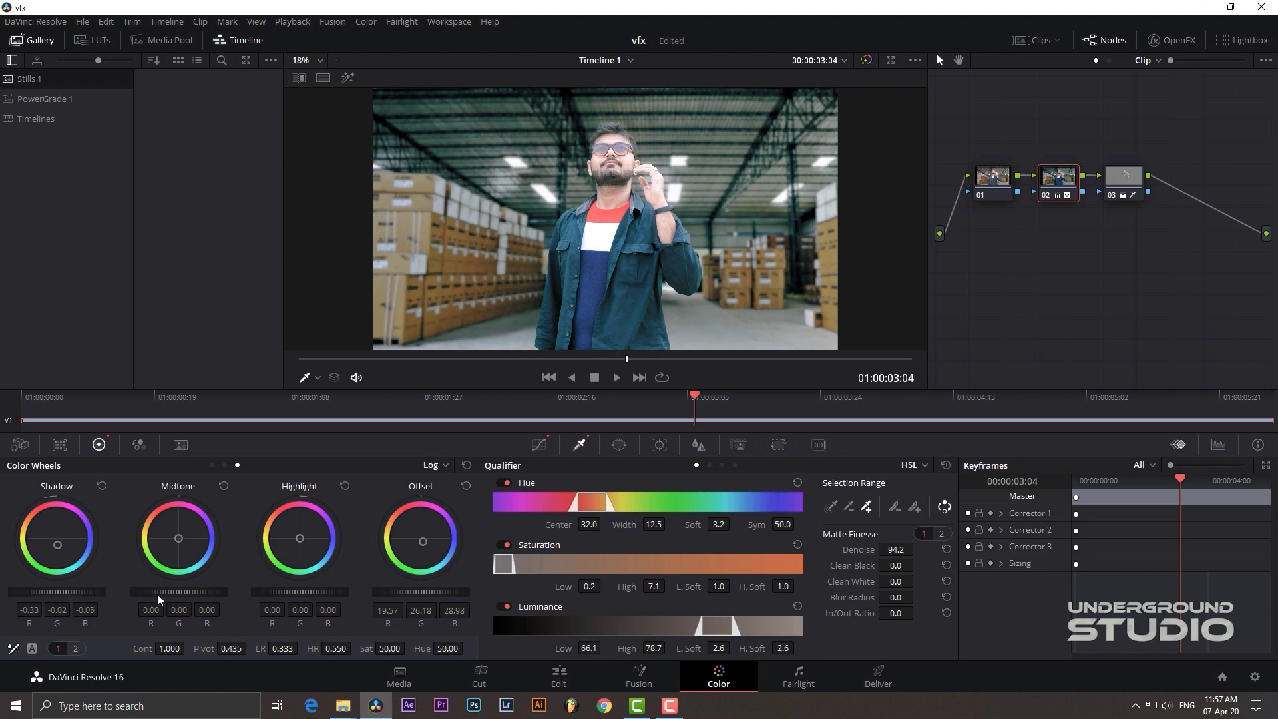
mouse_move(198, 594)
mouse_down()
mouse_move(133, 593)
mouse_move(171, 591)
mouse_up()
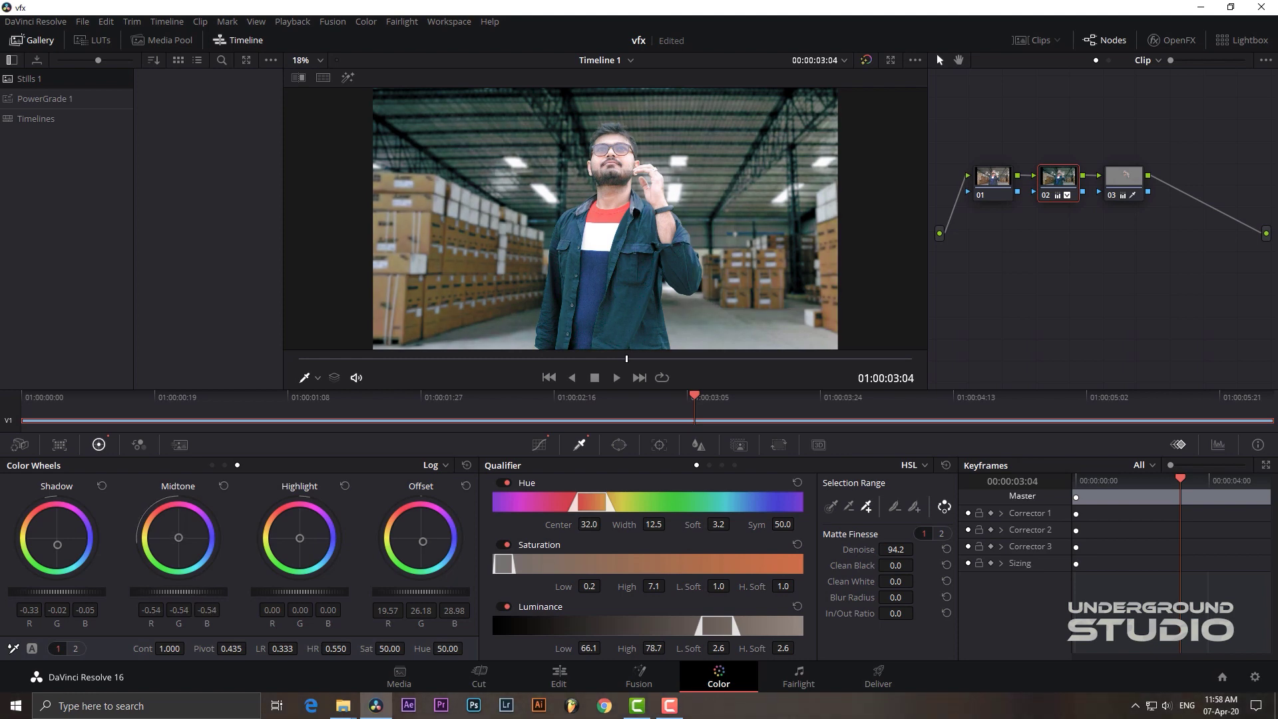
drag(325, 593, 310, 593)
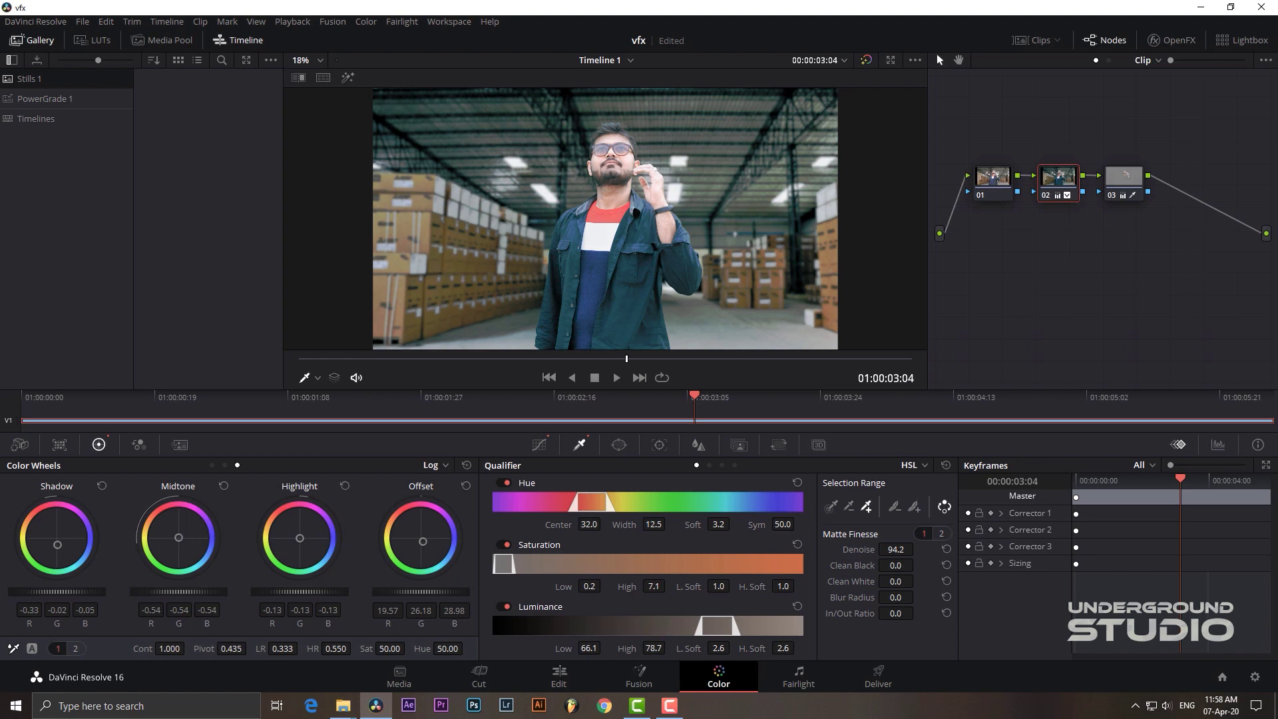
drag(445, 591, 403, 591)
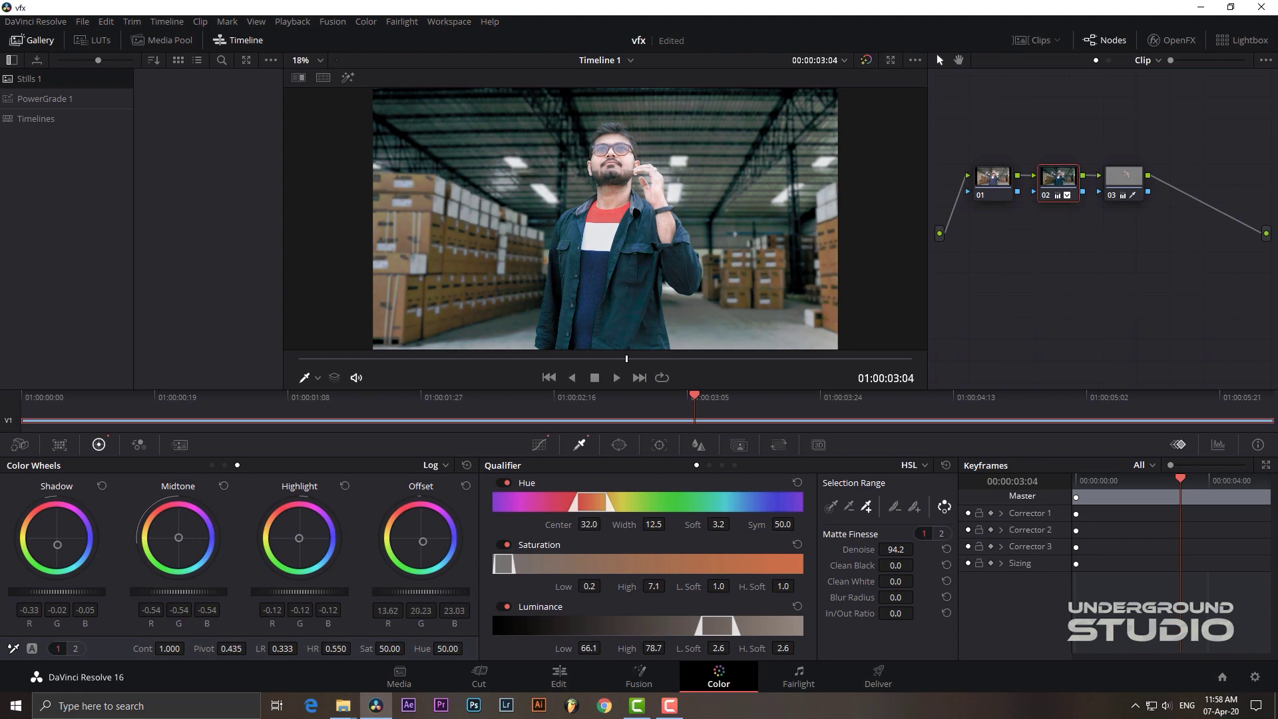
mouse_move(1164, 478)
mouse_down()
mouse_move(1167, 495)
mouse_move(1233, 490)
mouse_move(1195, 485)
mouse_up()
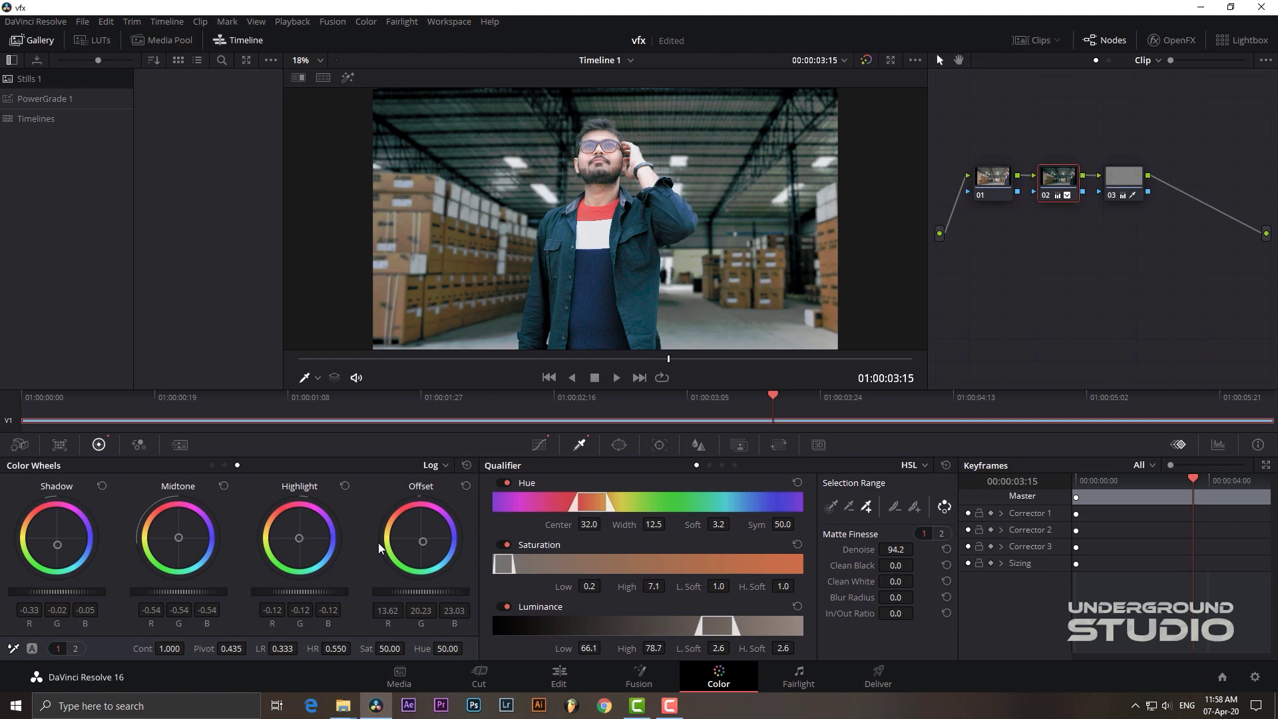
Set Lift to -0.03/0.01/0.02 and Offset to 11.25/20.64/23.21, cooling the image toward teal.
drag(425, 542, 423, 543)
click(213, 465)
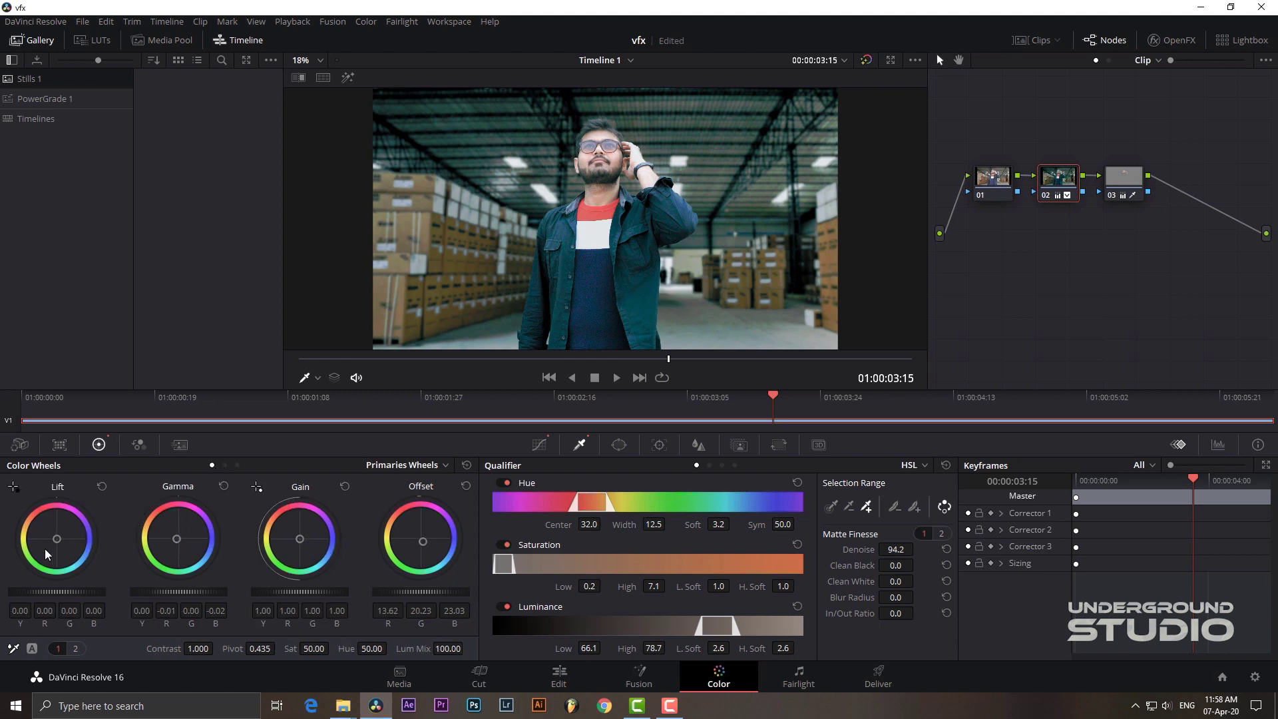
drag(56, 539, 57, 541)
drag(423, 545, 422, 543)
click(1135, 183)
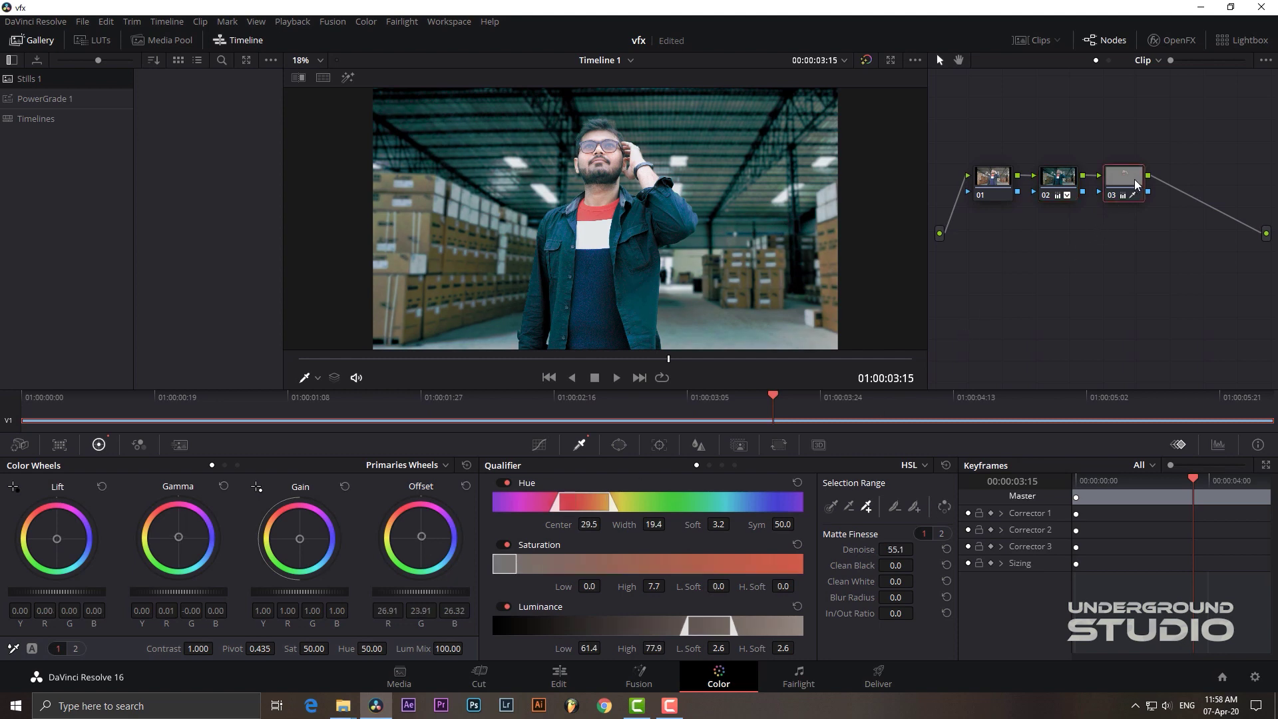
Add serial node 04 and shift Offset toward green (22.75/25.52/24.35), with slight shadow and gamma nudges.
key(alt+s)
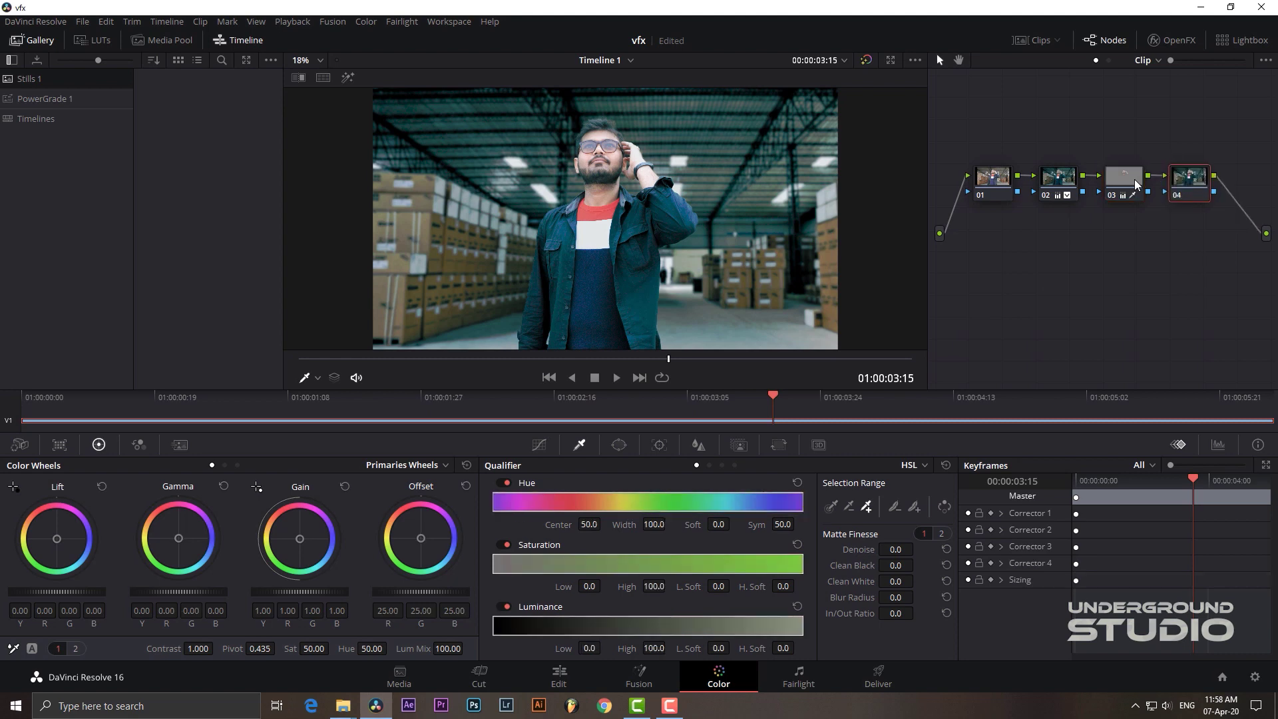
drag(421, 539, 420, 539)
click(237, 466)
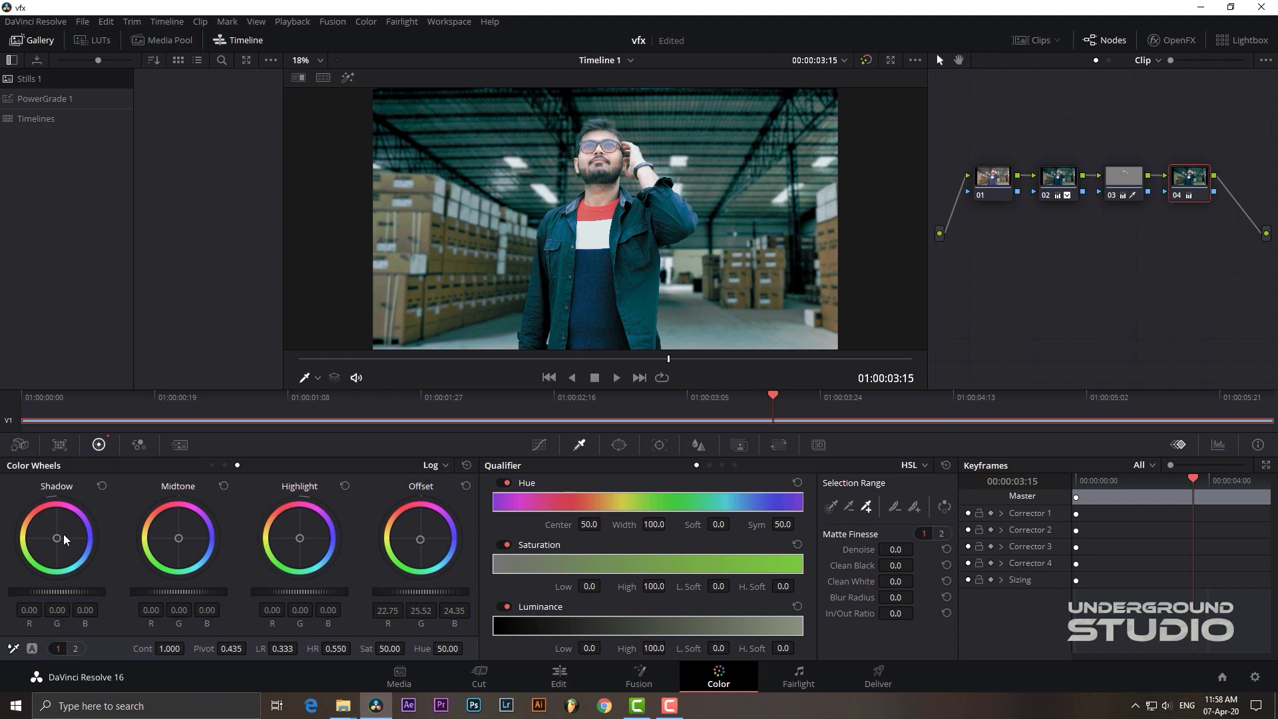
drag(57, 538, 57, 540)
click(213, 466)
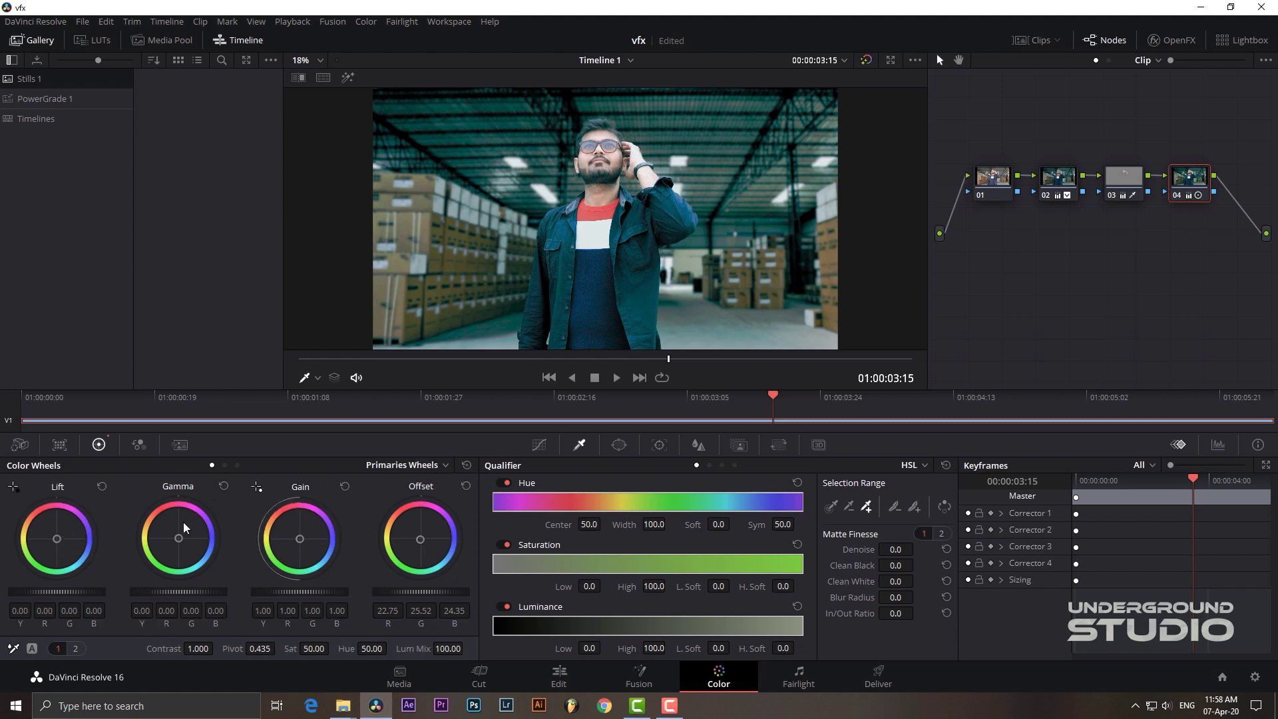
drag(177, 536, 179, 538)
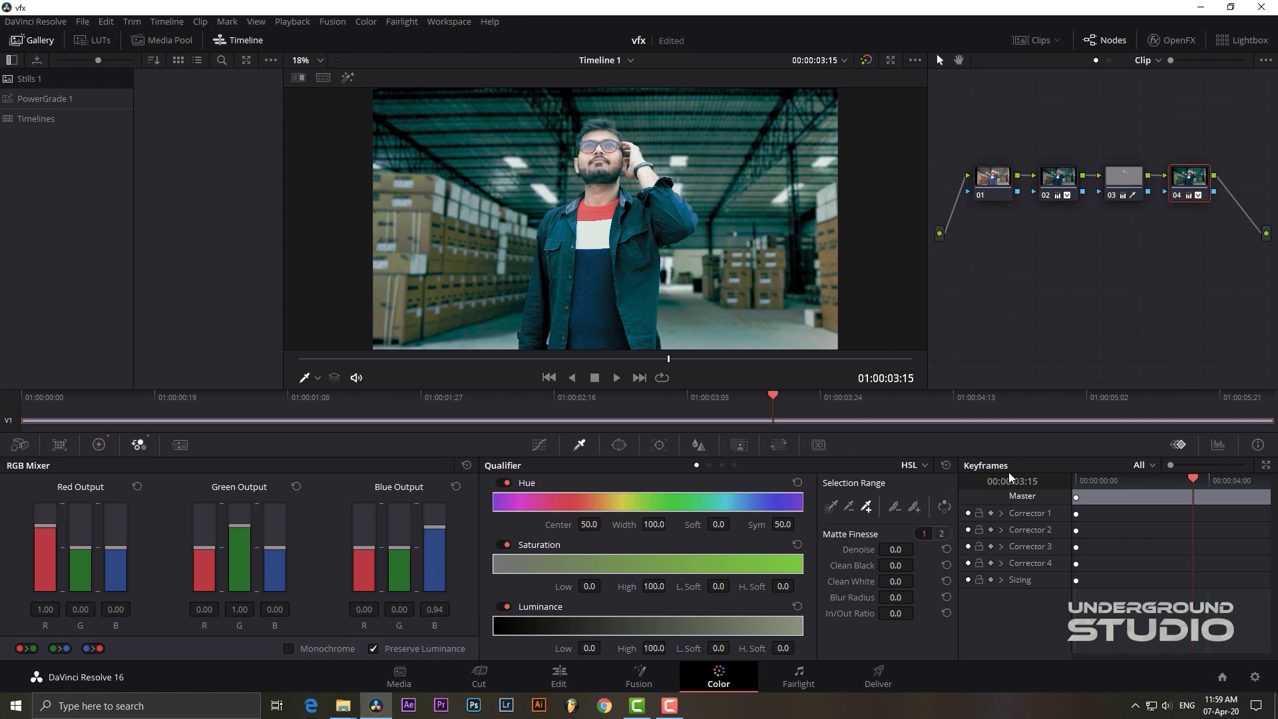
Apply a cinematic Output Blanking letterbox from the Timeline menu, scrubbing the clip to preview it.
drag(1083, 487, 1249, 492)
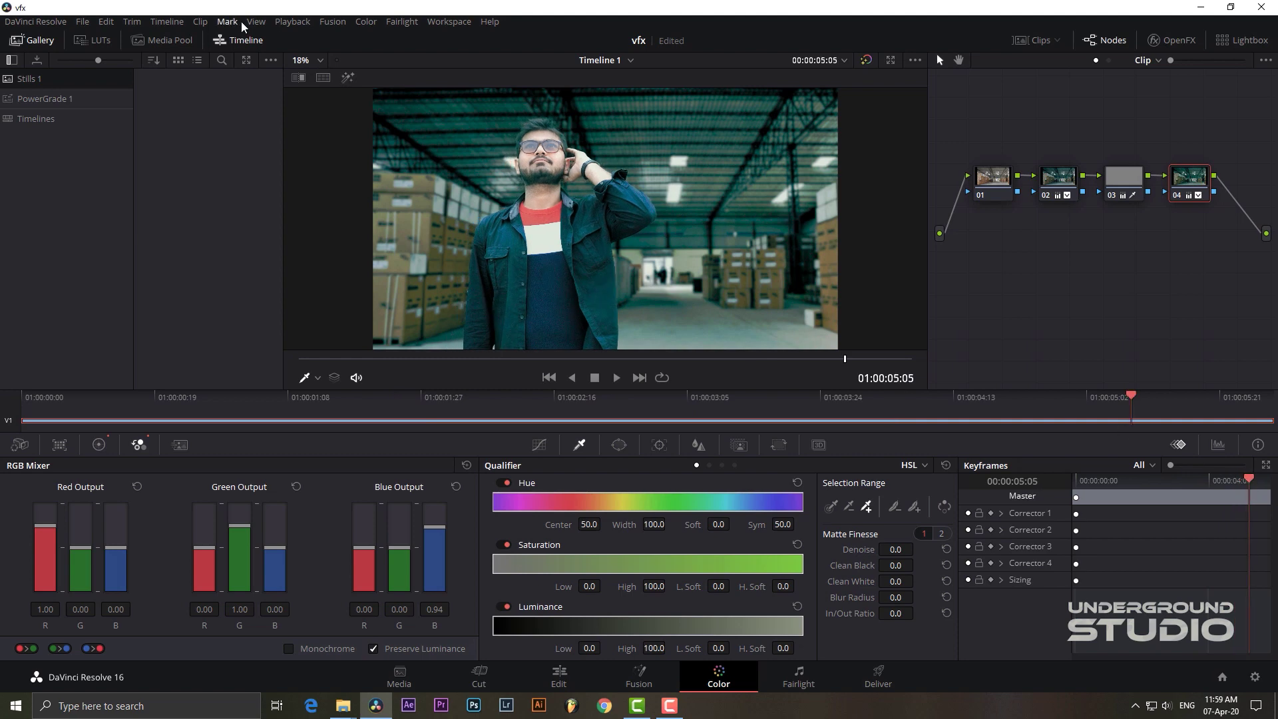
click(167, 21)
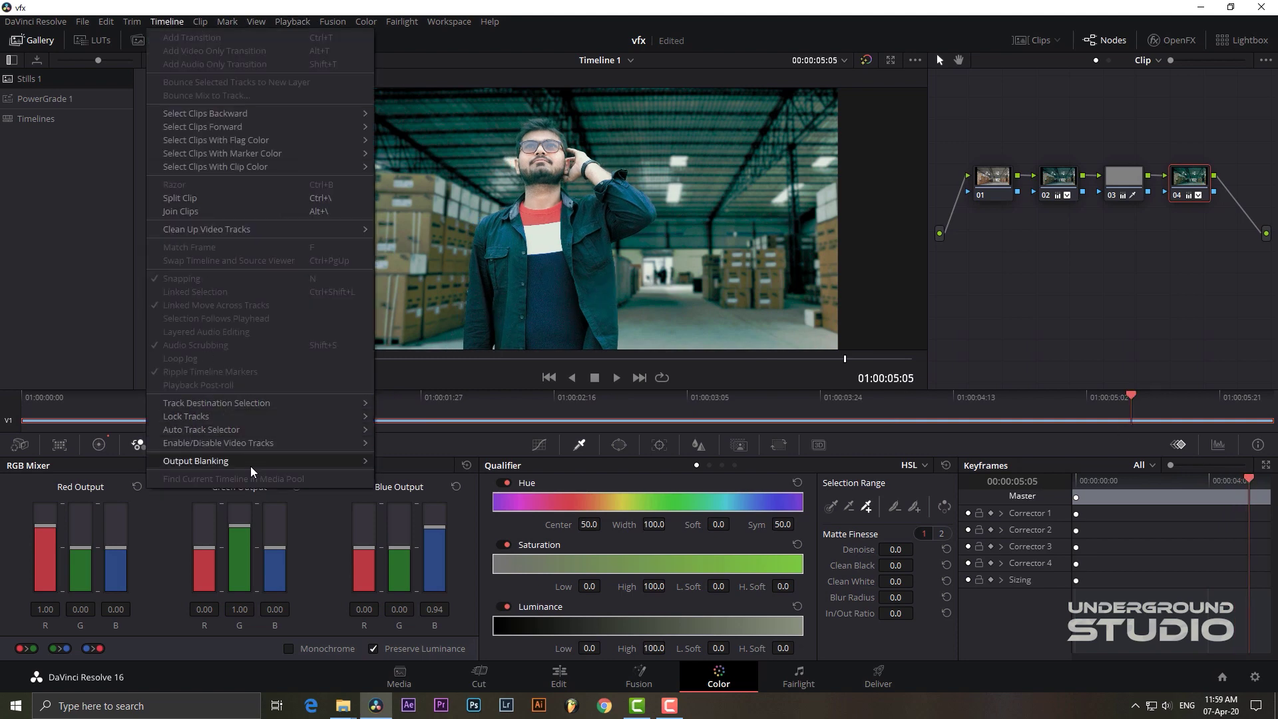
mouse_move(260, 462)
click(411, 518)
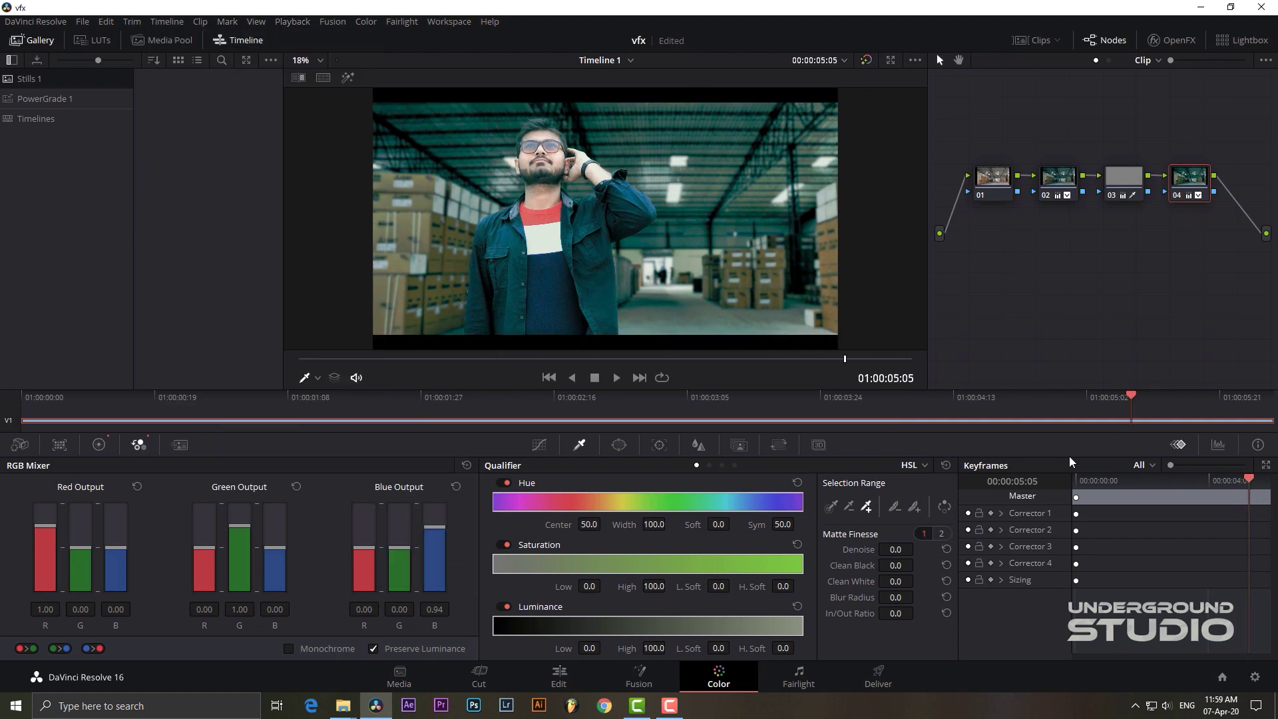
drag(1119, 486, 1076, 488)
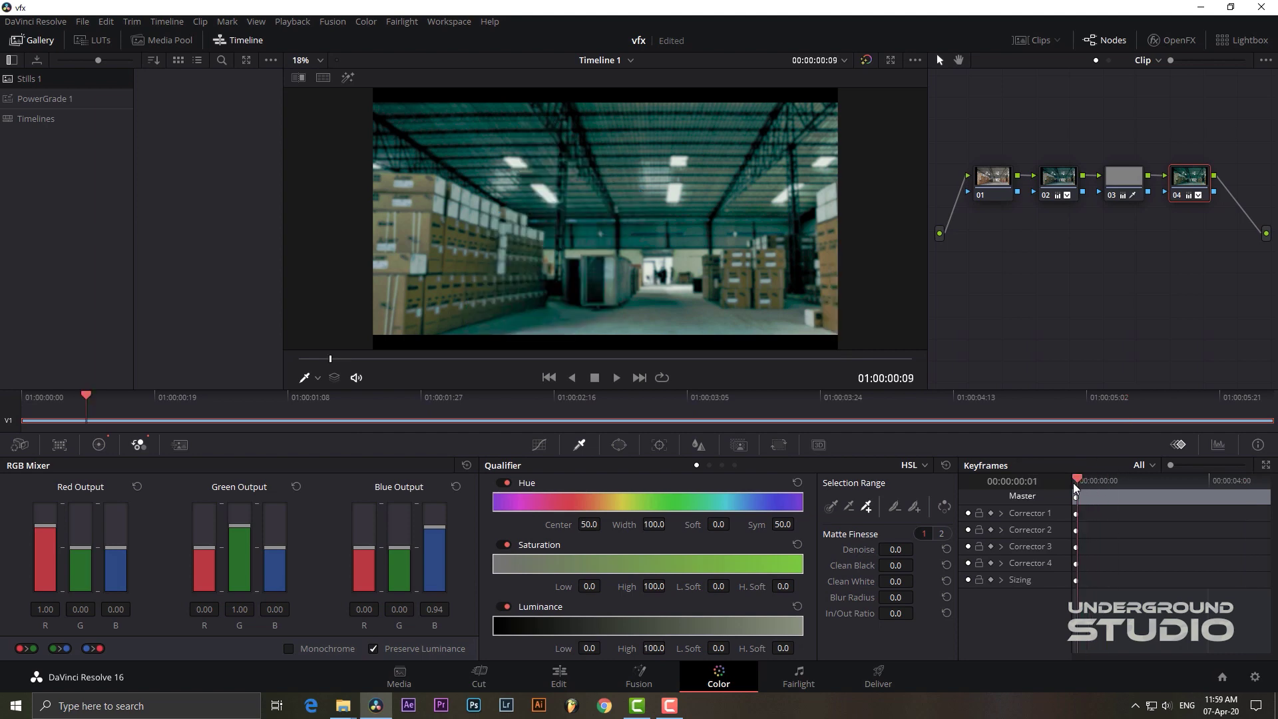